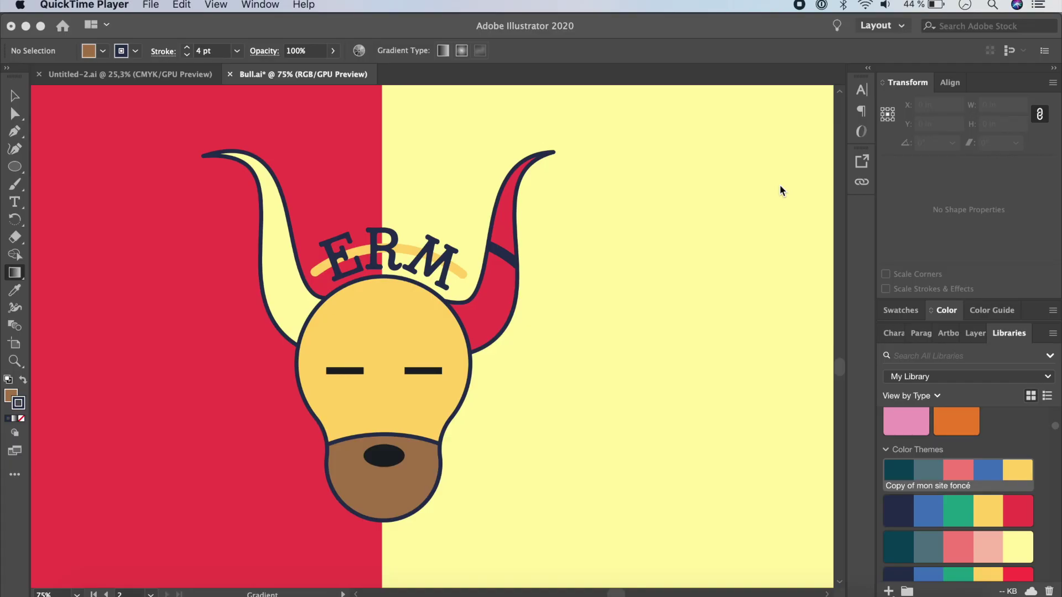
- Create a new 12 x 12 in document with one artboard in CMYK Color mode
scroll(705, 243, up, 1)
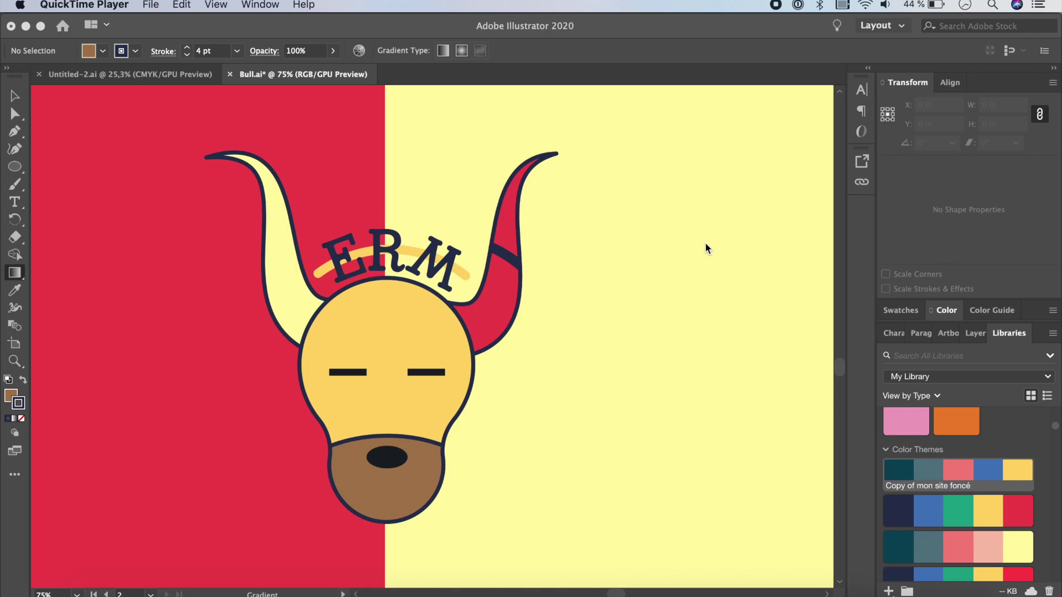
click(145, 4)
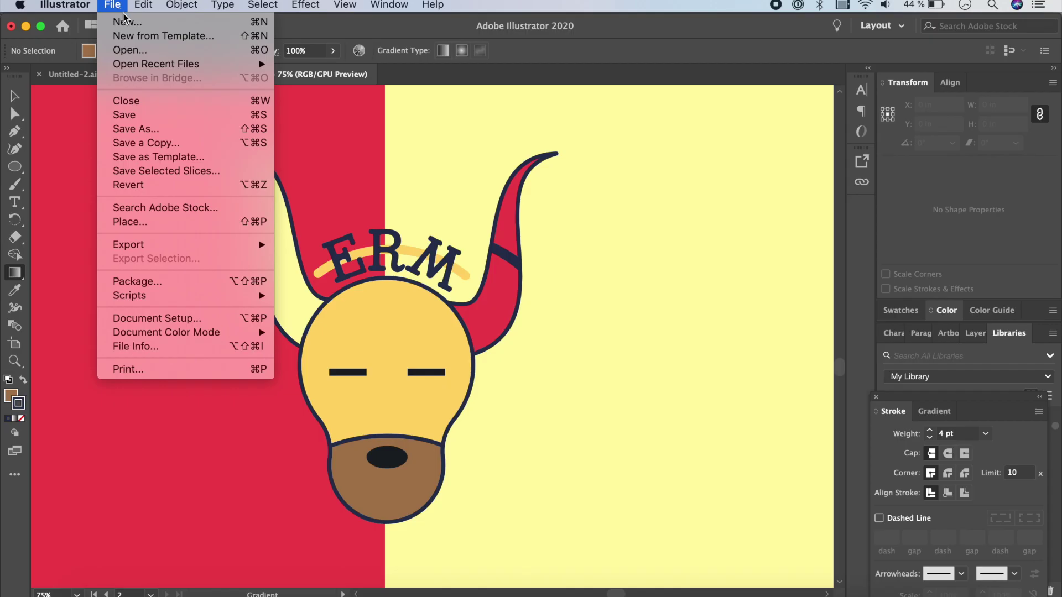
click(126, 21)
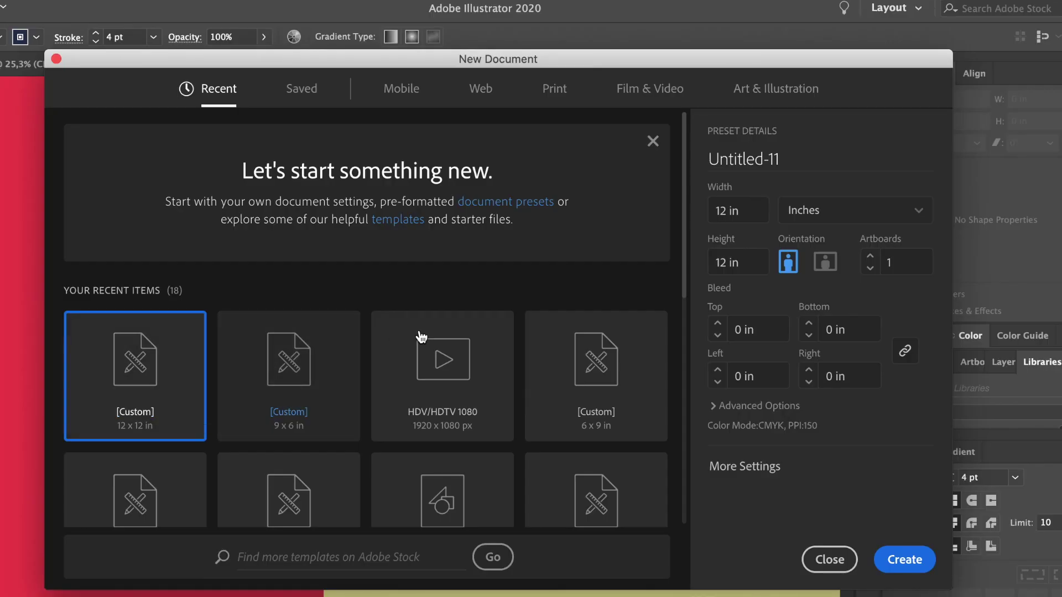
click(761, 412)
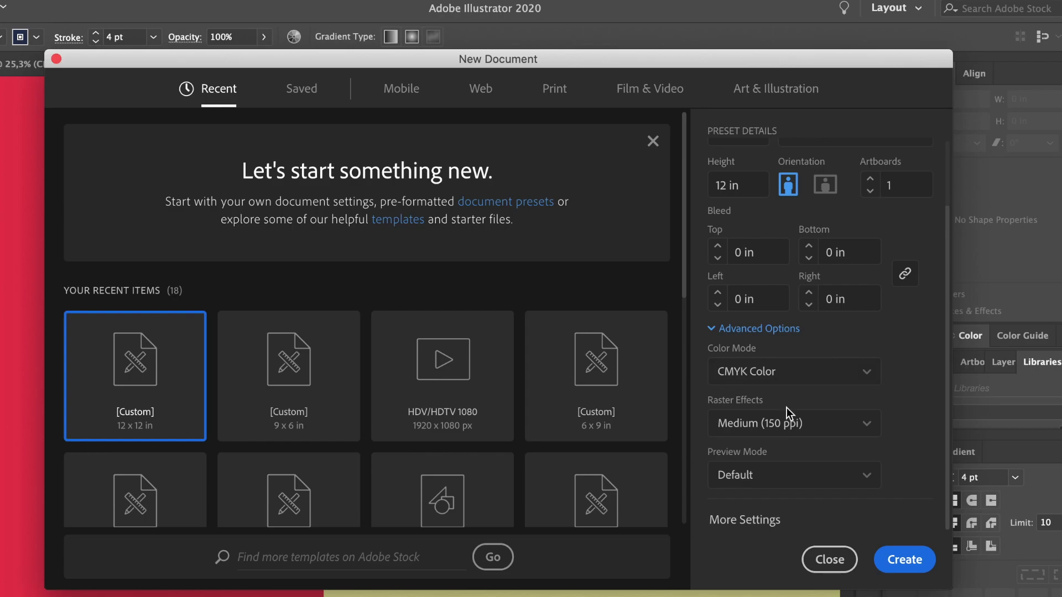
click(905, 561)
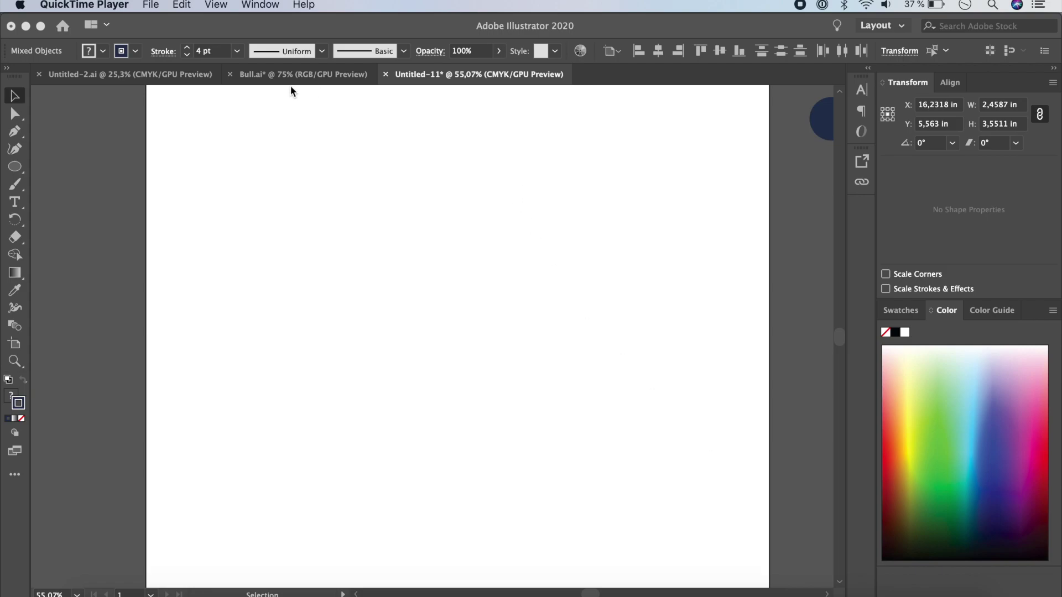
- Draw a circle about 2.5 in wide from its center, on the upper half of the artboard, with the Ellipse tool
click(17, 169)
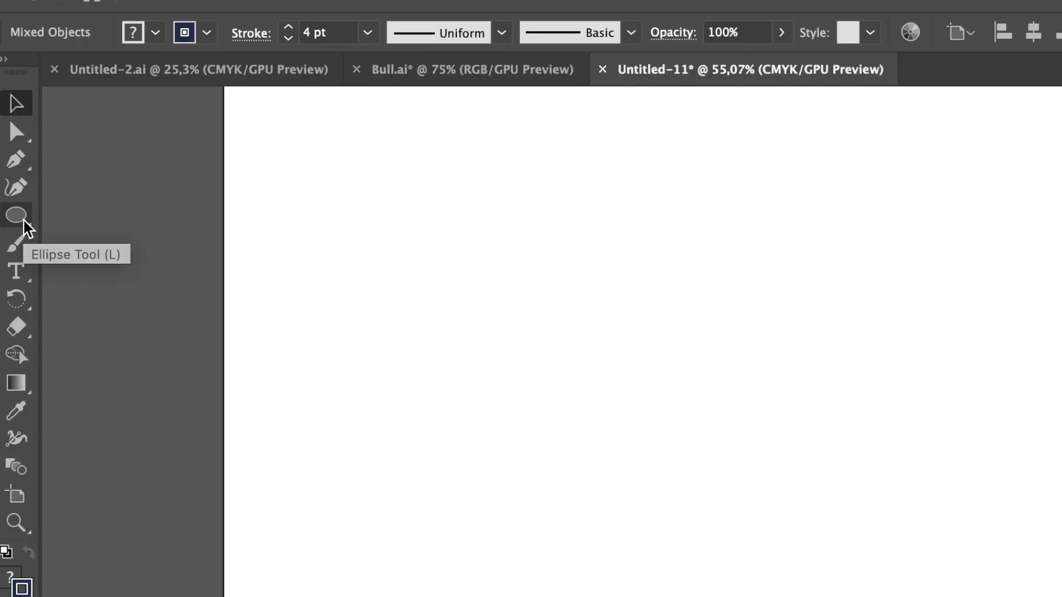
click(17, 168)
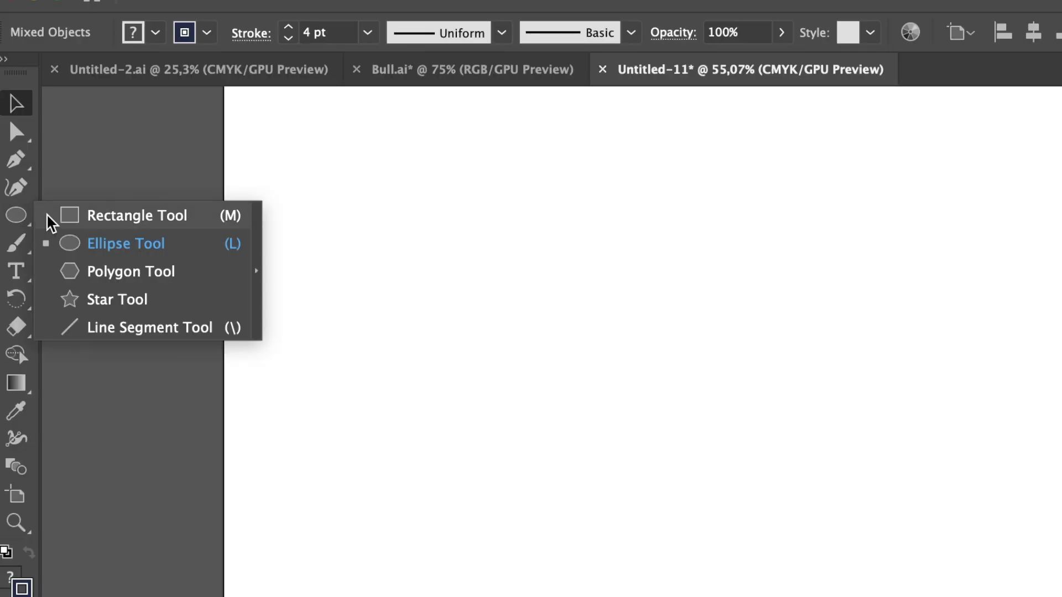
click(143, 244)
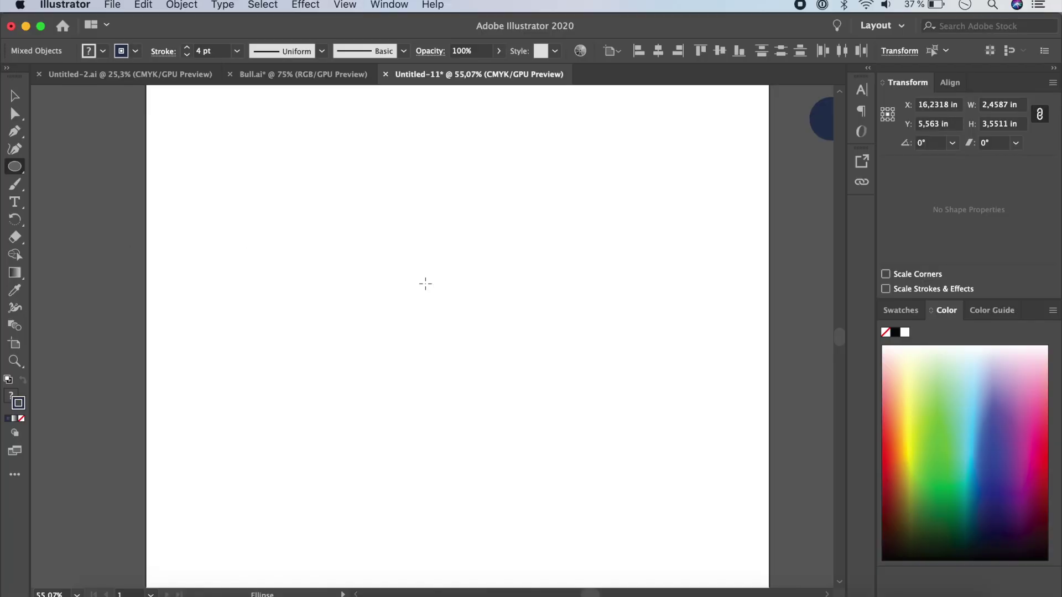
mouse_move(425, 284)
mouse_down()
mouse_move(557, 384)
mouse_move(504, 342)
mouse_up()
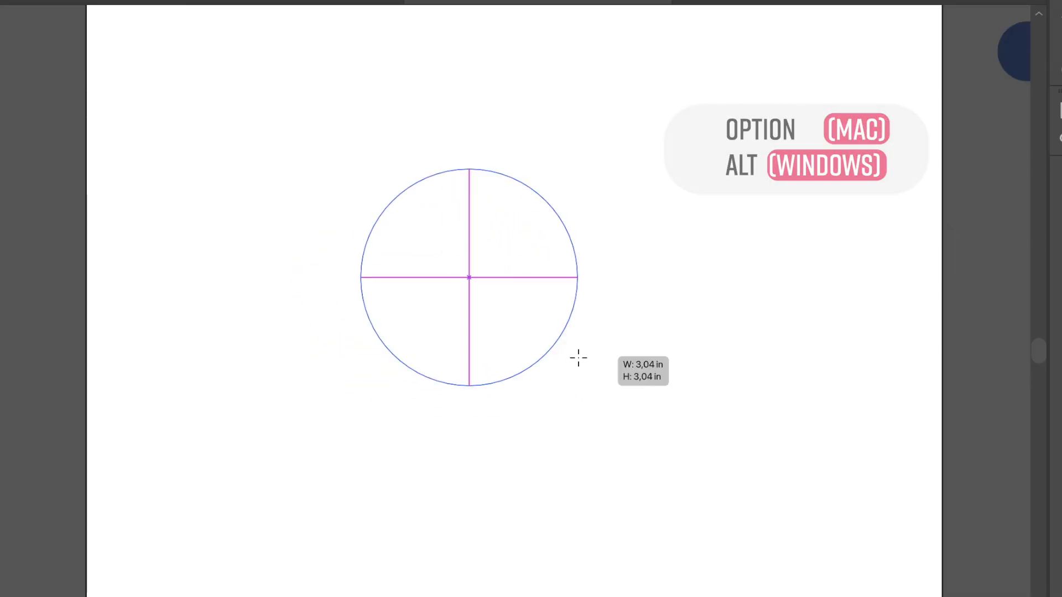
drag(579, 357, 557, 339)
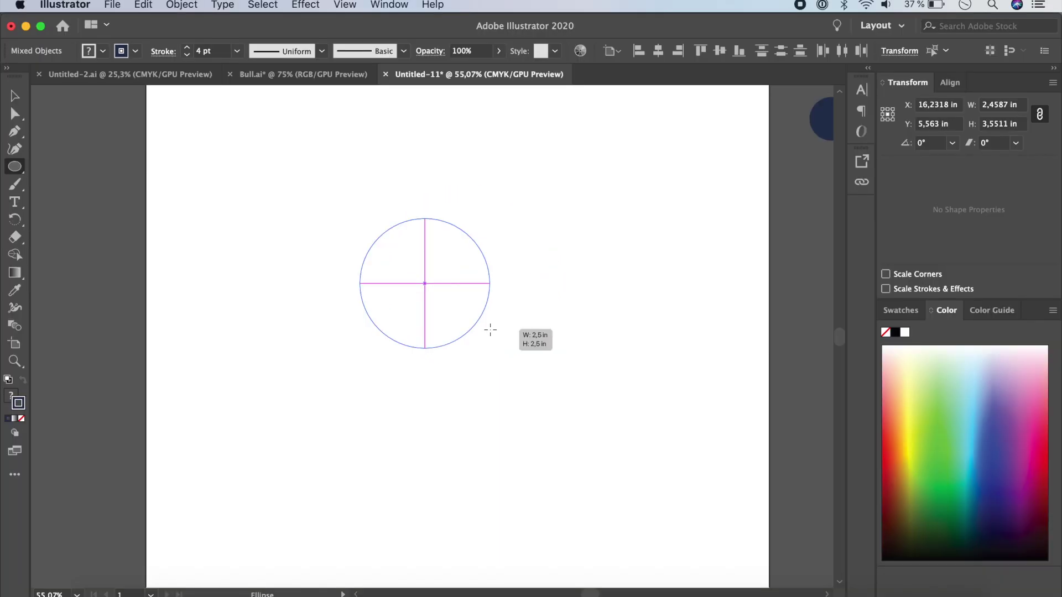
drag(490, 330, 490, 330)
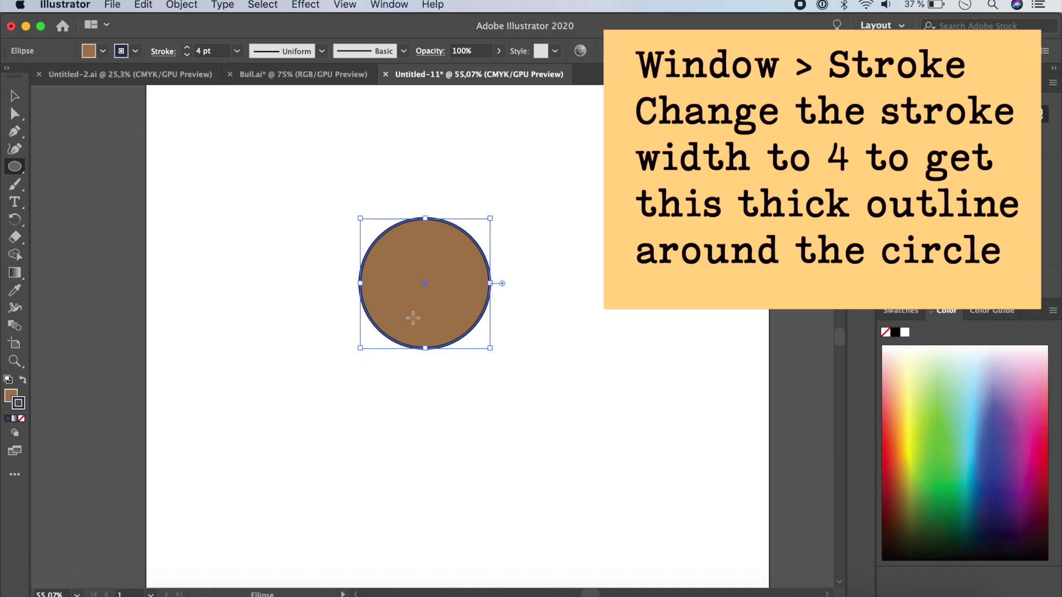
- Draw a smaller circle about 1.51 in wide below the large circle, aligned with its vertical center line
click(425, 372)
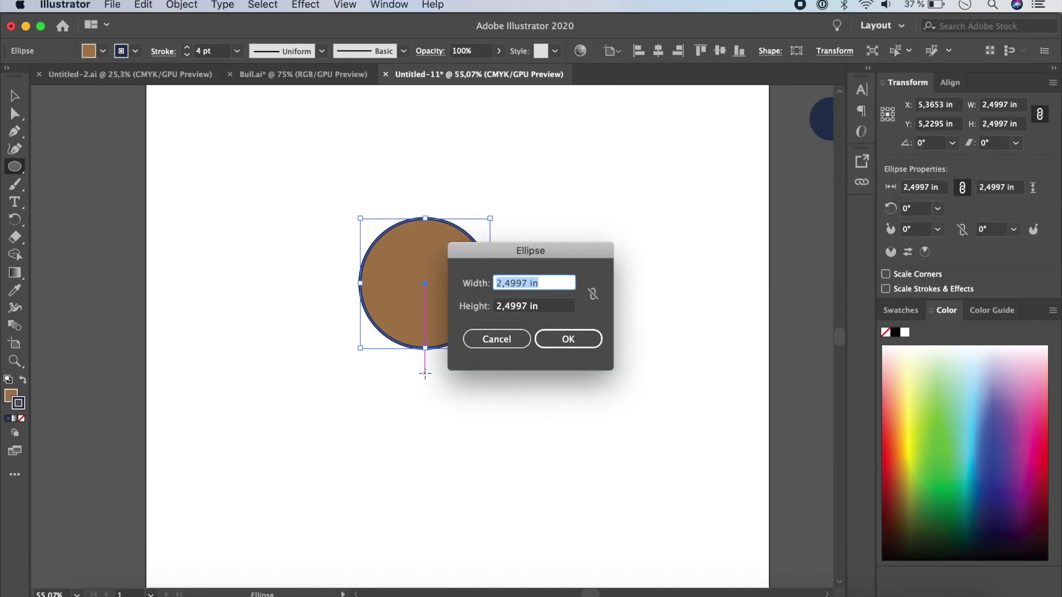
click(497, 339)
click(344, 4)
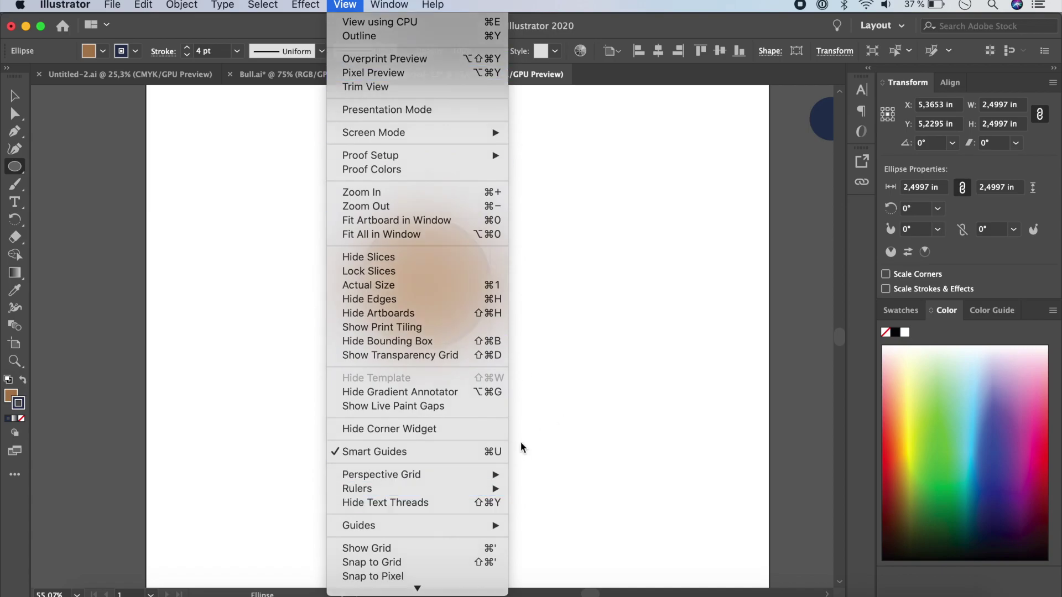
click(425, 371)
drag(424, 371, 464, 405)
- Move the small circle straight up until it overlaps the bottom of the large circle, and deselect it
key(v)
key(Up)
key(Up)
key(Up)
key(Up)
key(Up)
key(Up)
key(Up)
key(Up)
key(Up)
key(Up)
key(Up)
key(Up)
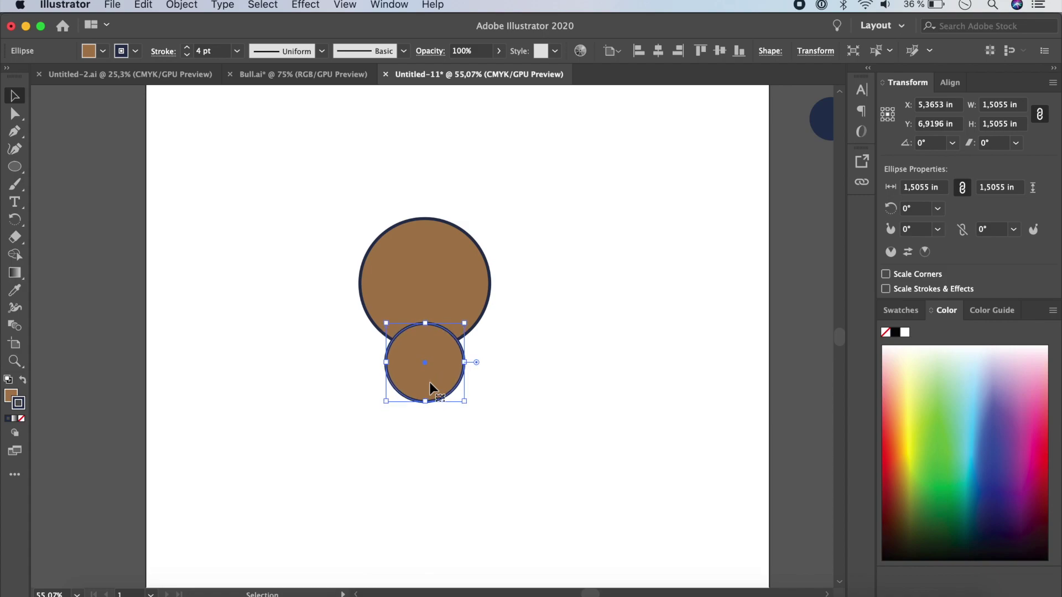
key(super+shift+a)
- Select both circles and merge them into one shape with Pathfinder's Unite
scroll(433, 376, down, 1)
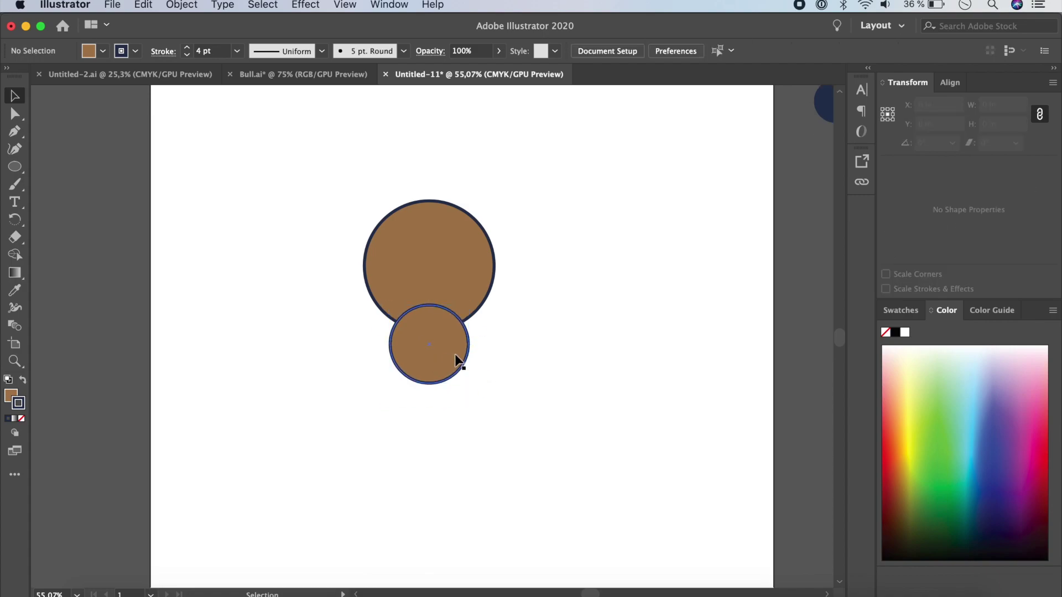
drag(343, 184, 512, 406)
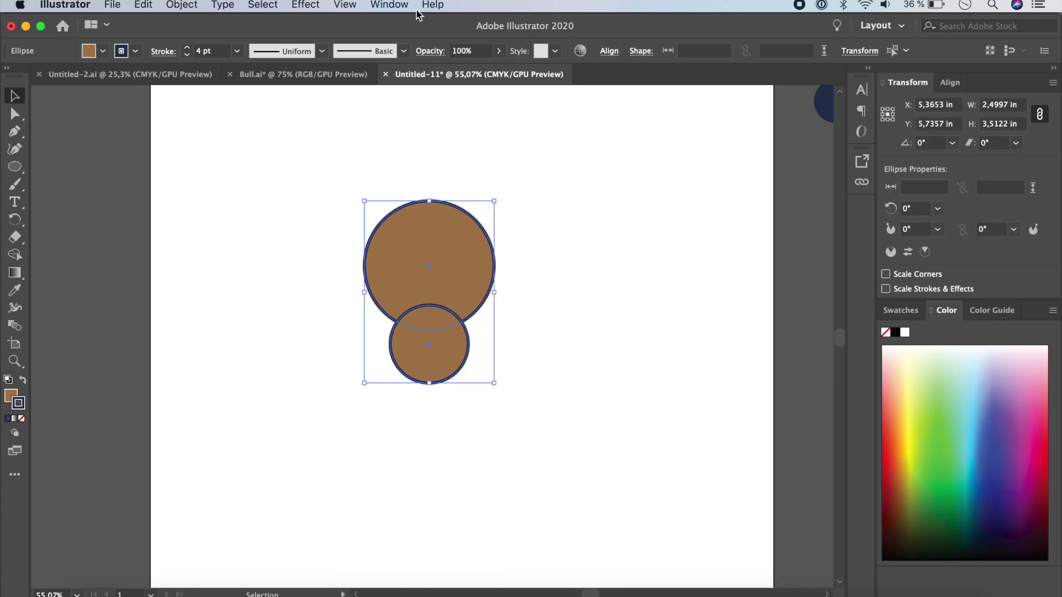
click(389, 5)
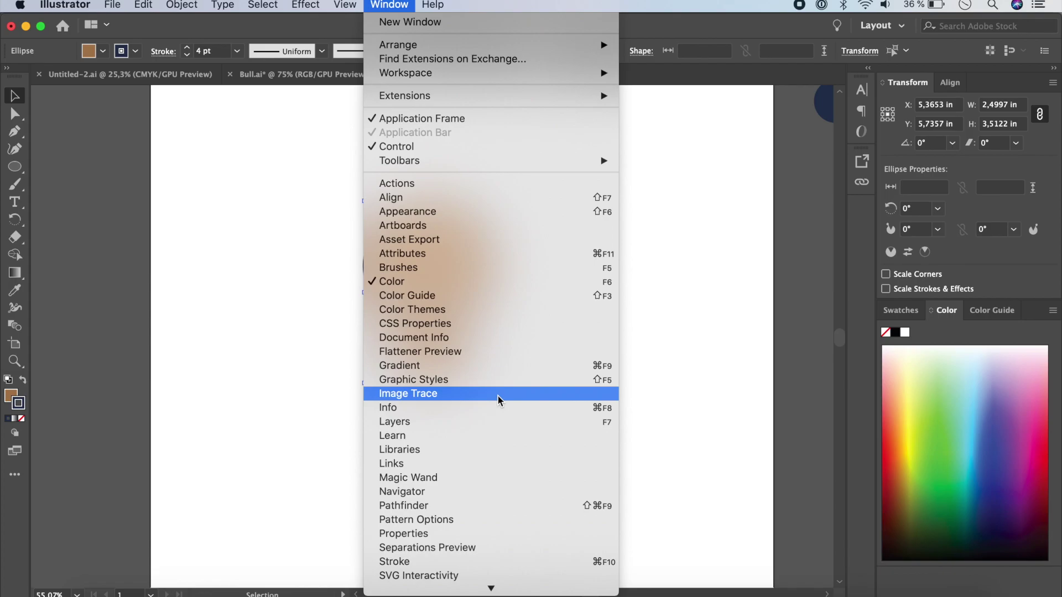
click(403, 505)
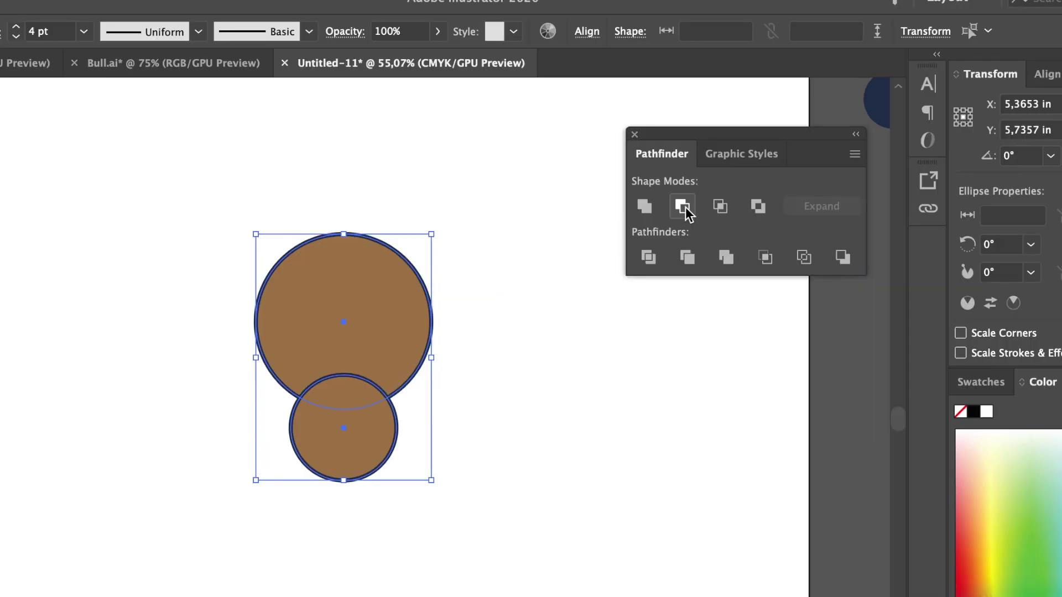
click(651, 206)
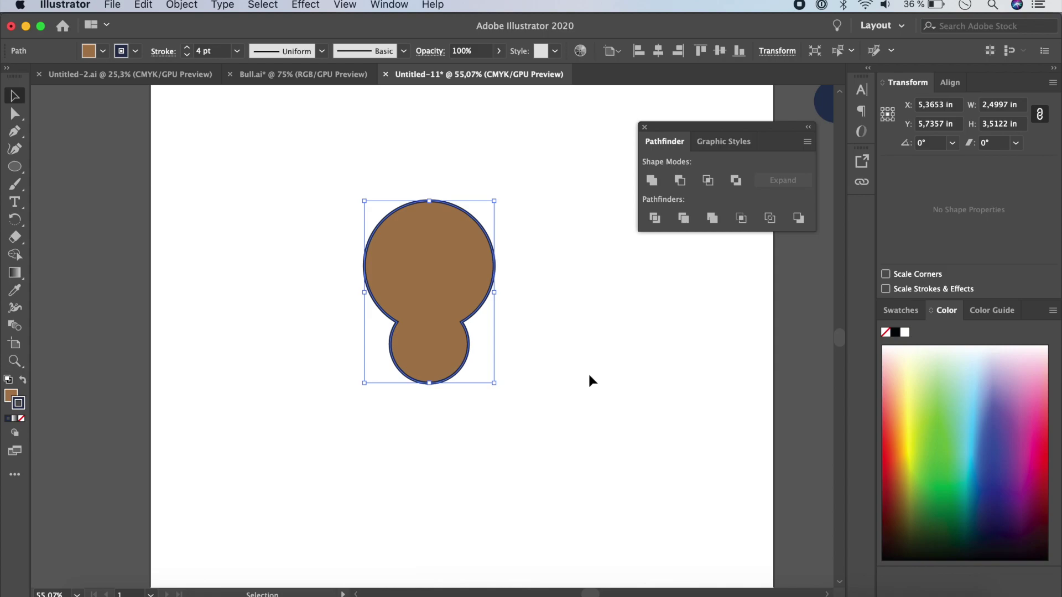
- Round the two inner corners where the circles meet as far as possible to smooth the head outline
click(16, 115)
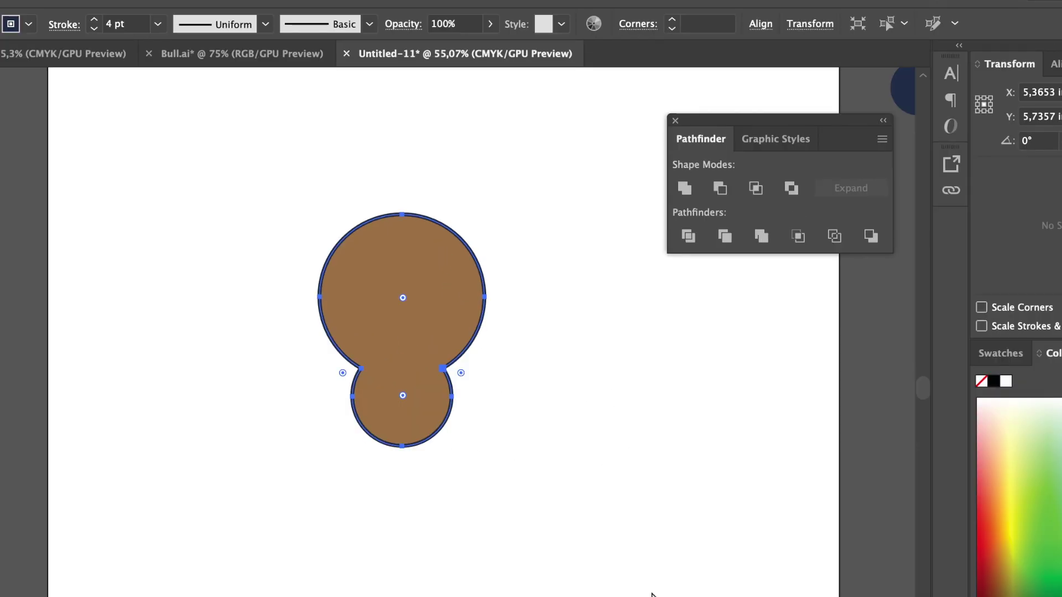
click(461, 374)
drag(342, 374, 206, 429)
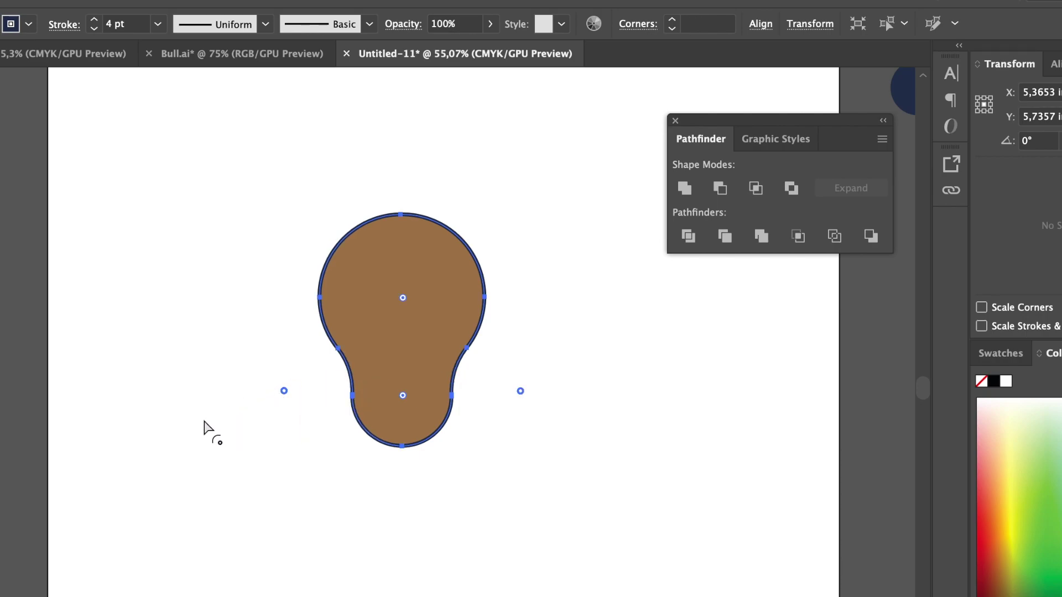
click(640, 403)
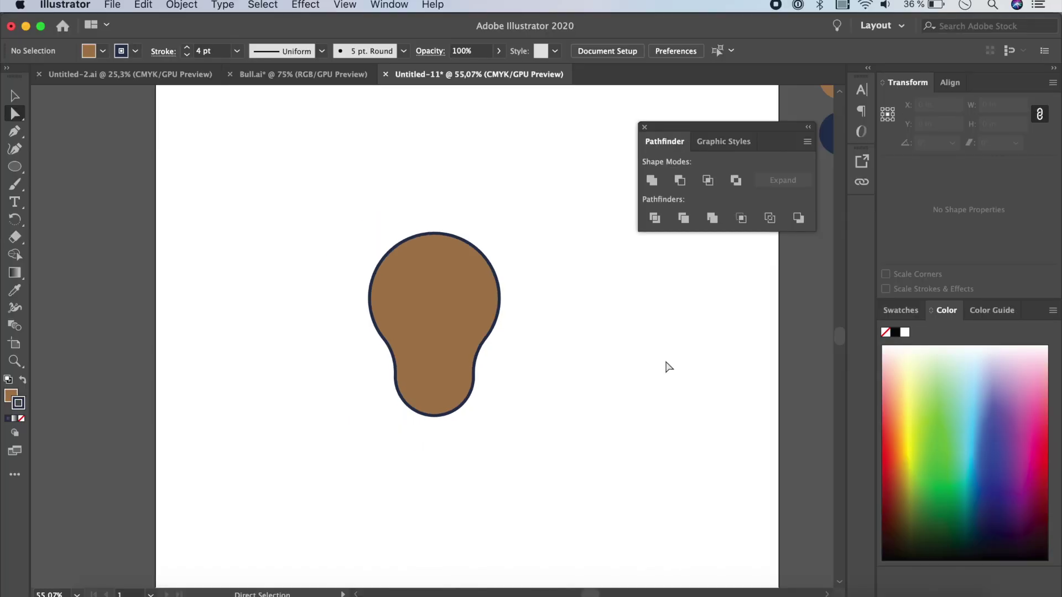
- Select the whole head shape and bring up the color themes saved in My Library
click(475, 314)
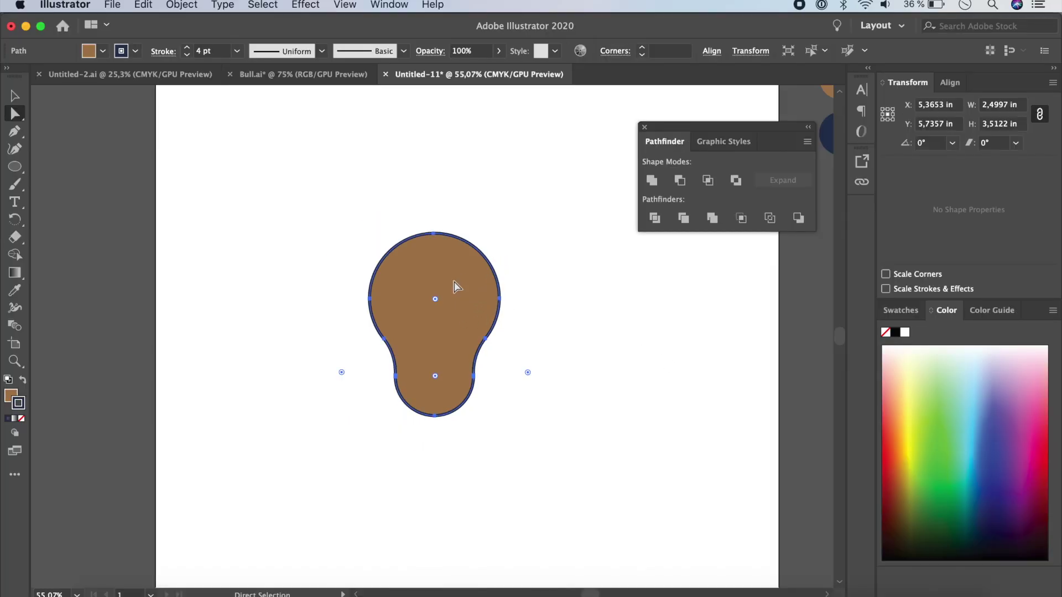
click(14, 95)
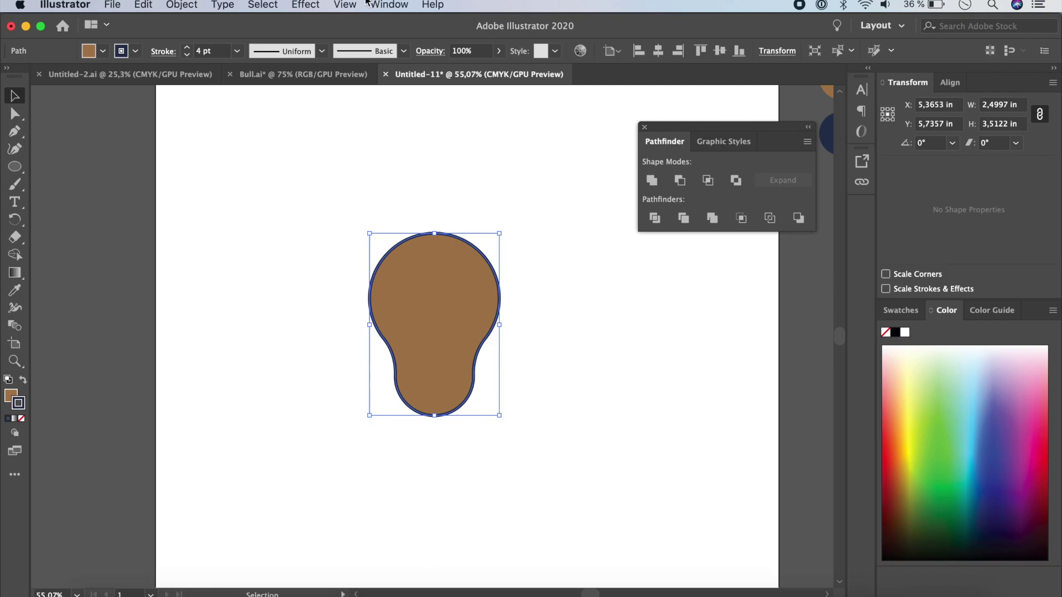
click(385, 5)
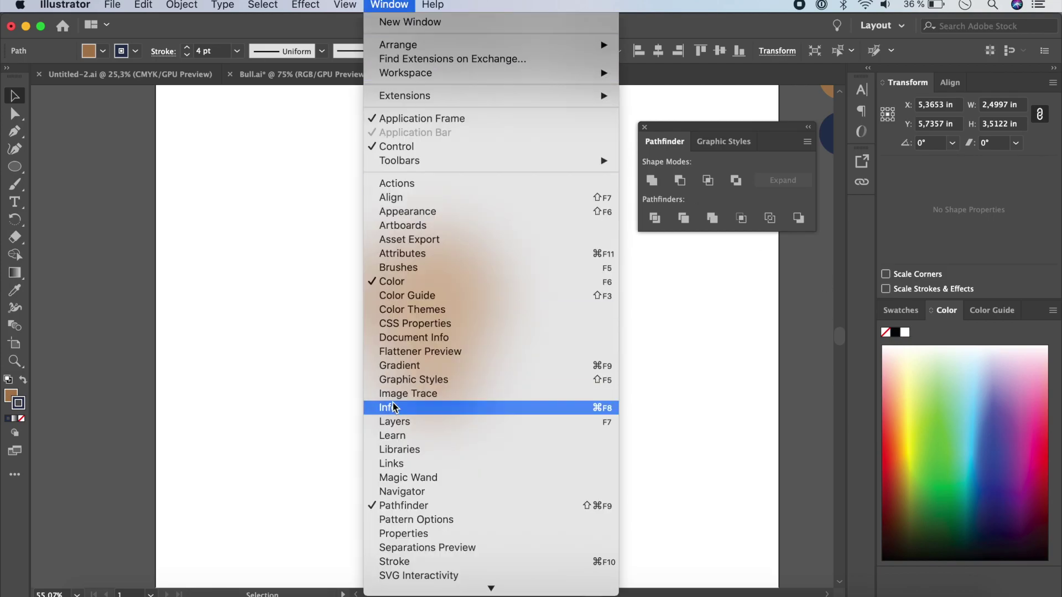
click(409, 449)
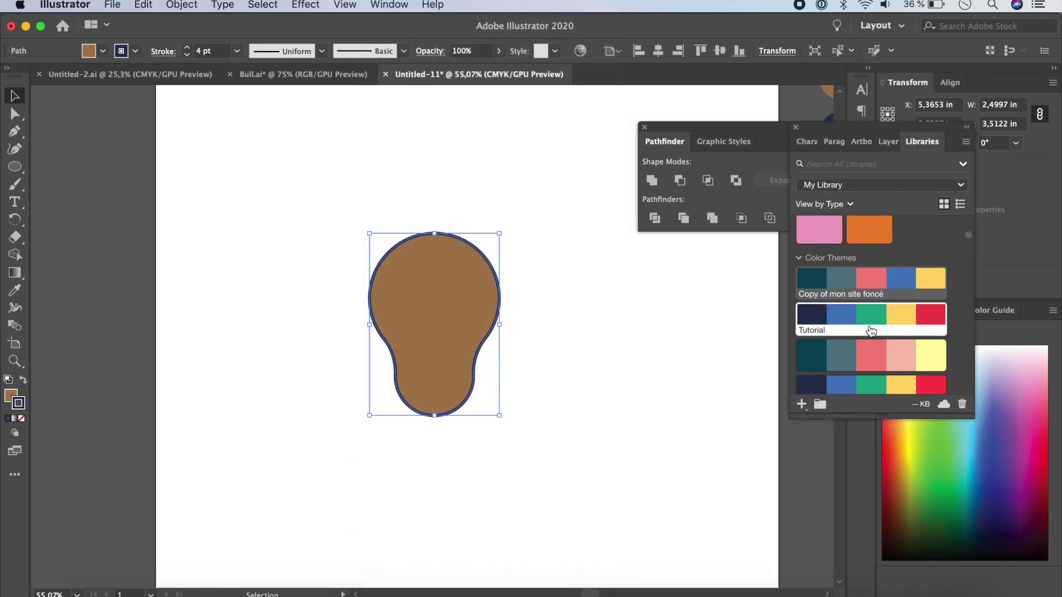
click(936, 278)
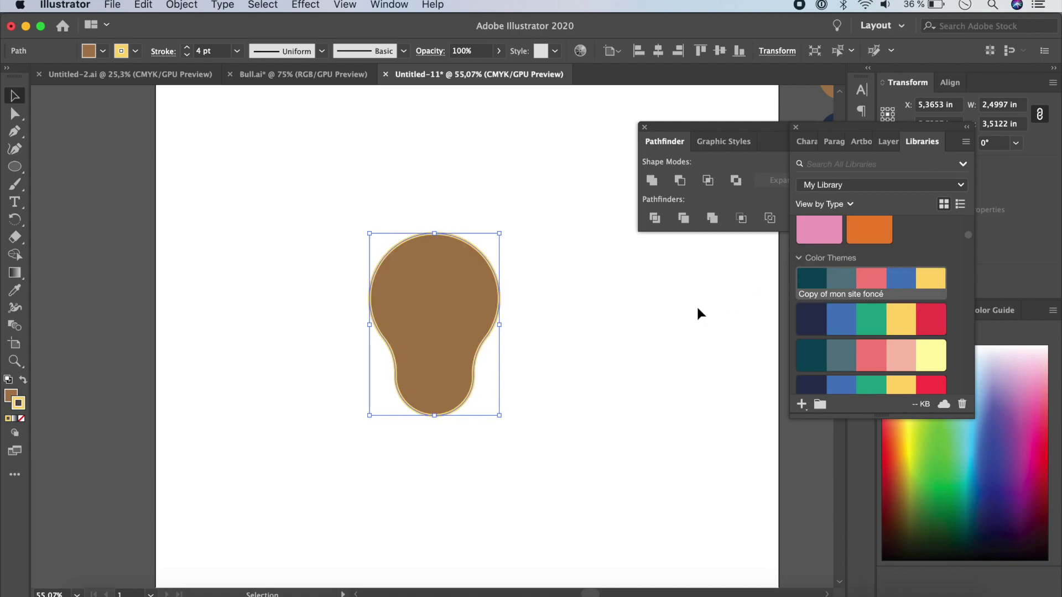
key(a)
key(cmd+z)
- Fill the head shape with the yellow from the "Copy of mon site foncé" color theme, keeping the dark outline
key(v)
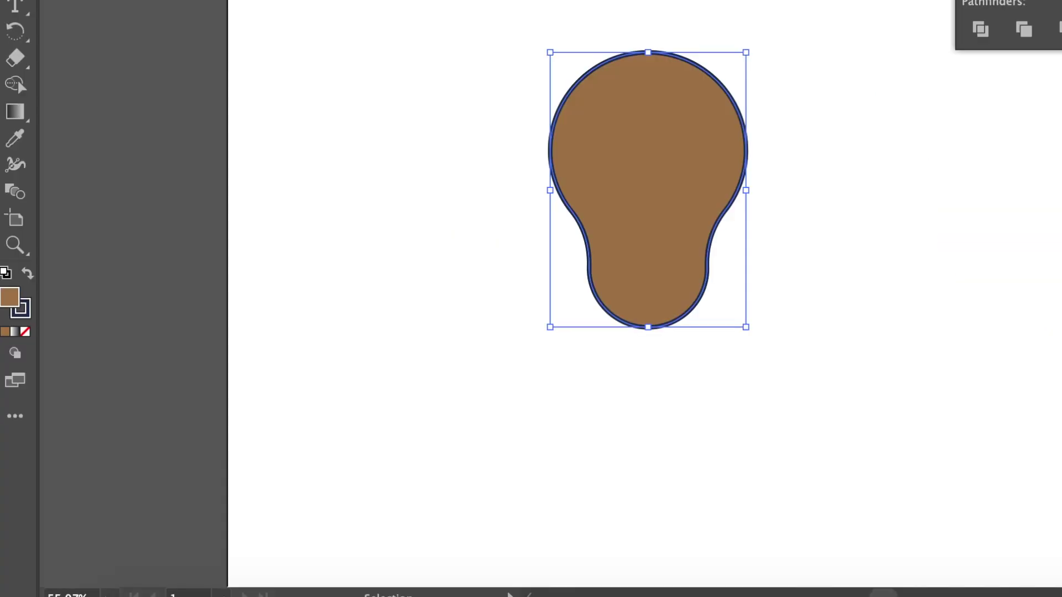
click(931, 278)
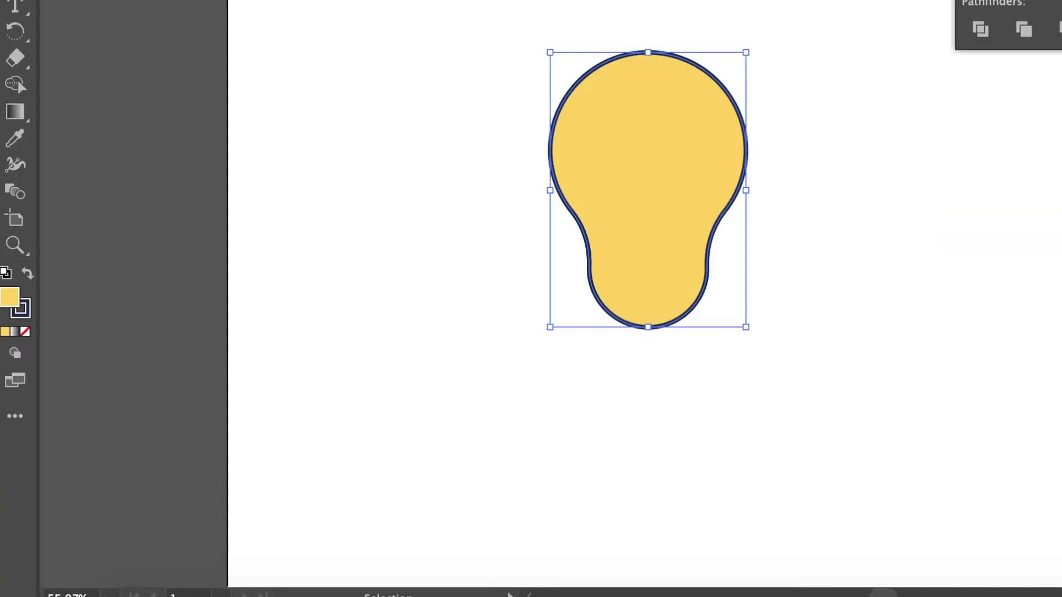
click(513, 351)
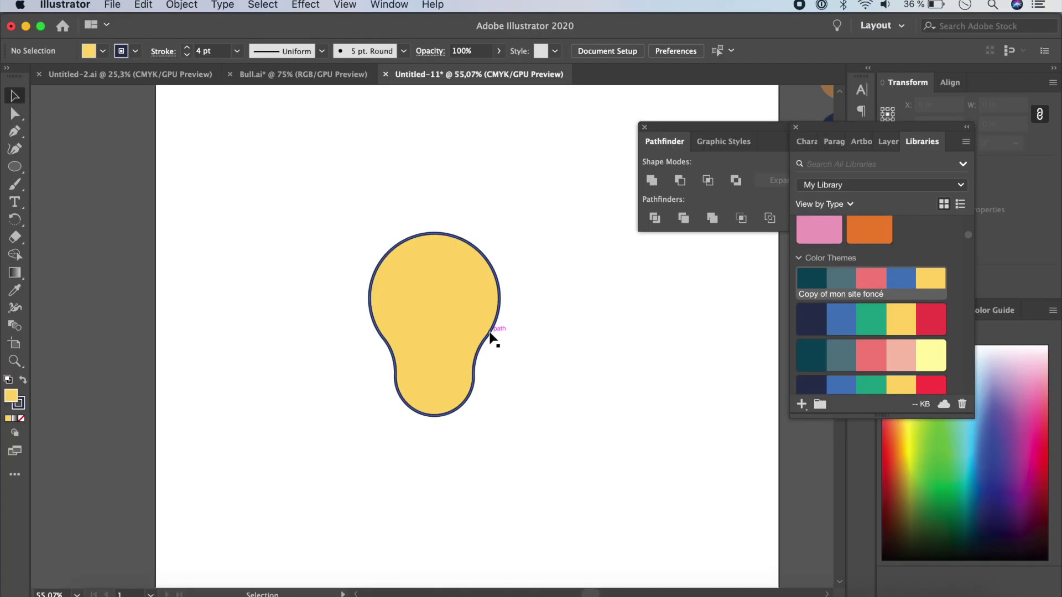
- Select the yellow head shape and switch the drawing mode to Draw Inside
click(470, 332)
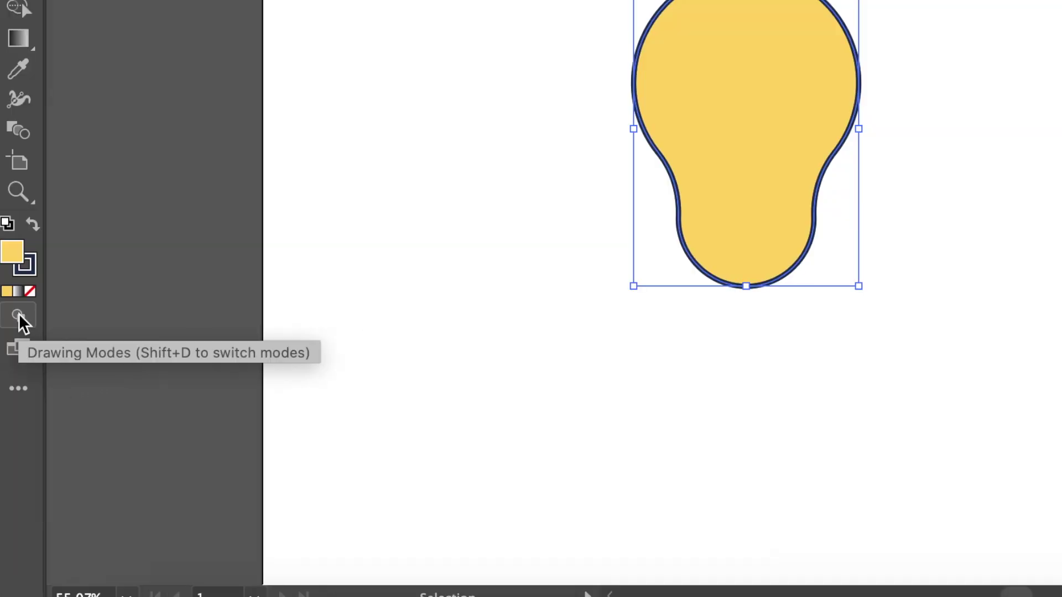
click(15, 432)
click(61, 397)
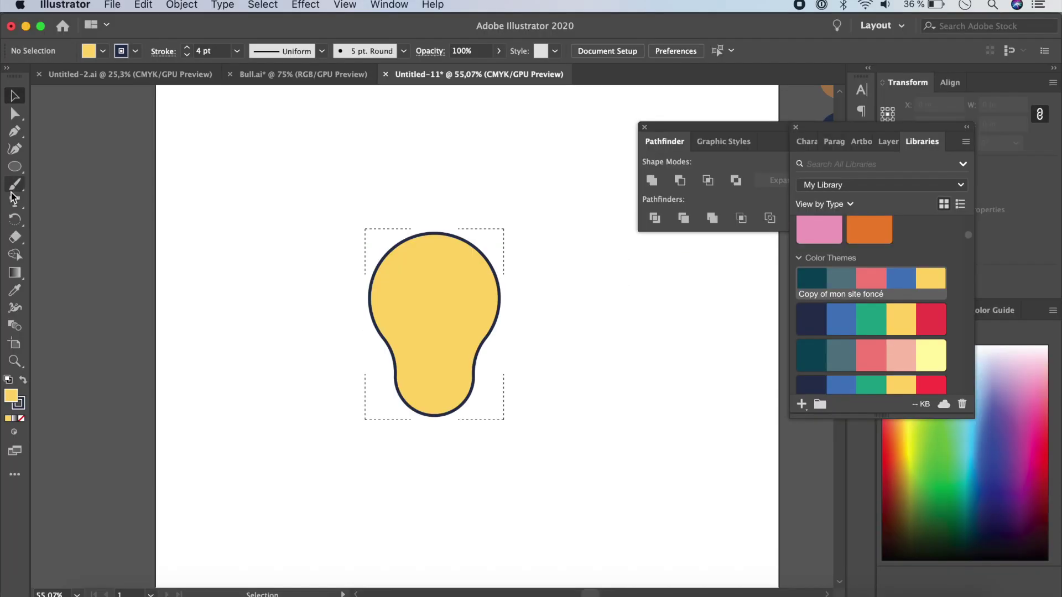
- Draw a brown ellipse about 2.67 x 2.26 in inside the head, centered on its bottom edge, to form the muzzle
click(18, 166)
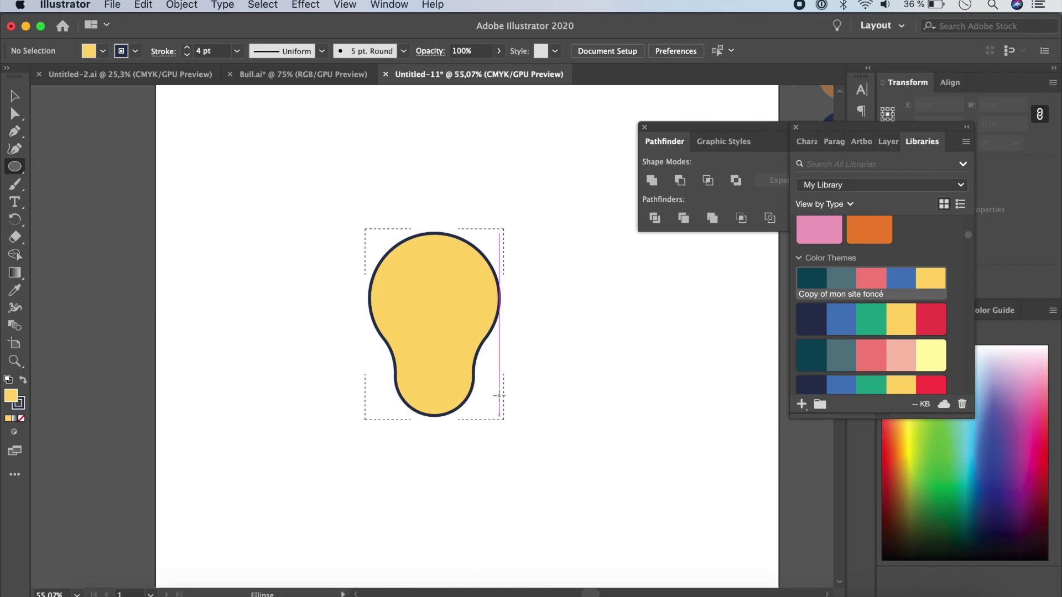
scroll(382, 407, right, 3)
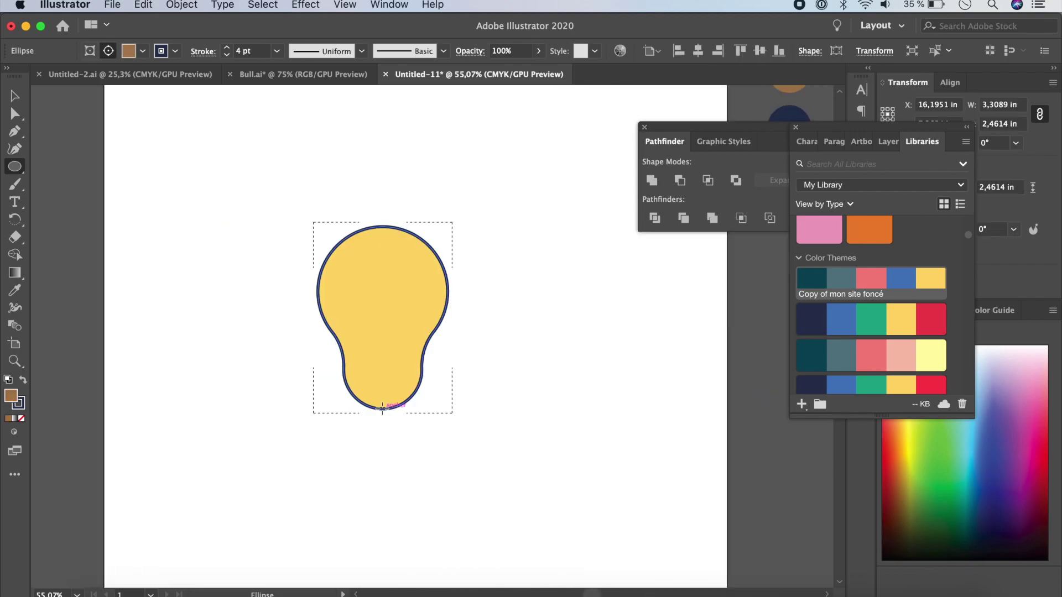
drag(382, 407, 452, 468)
key(alt)
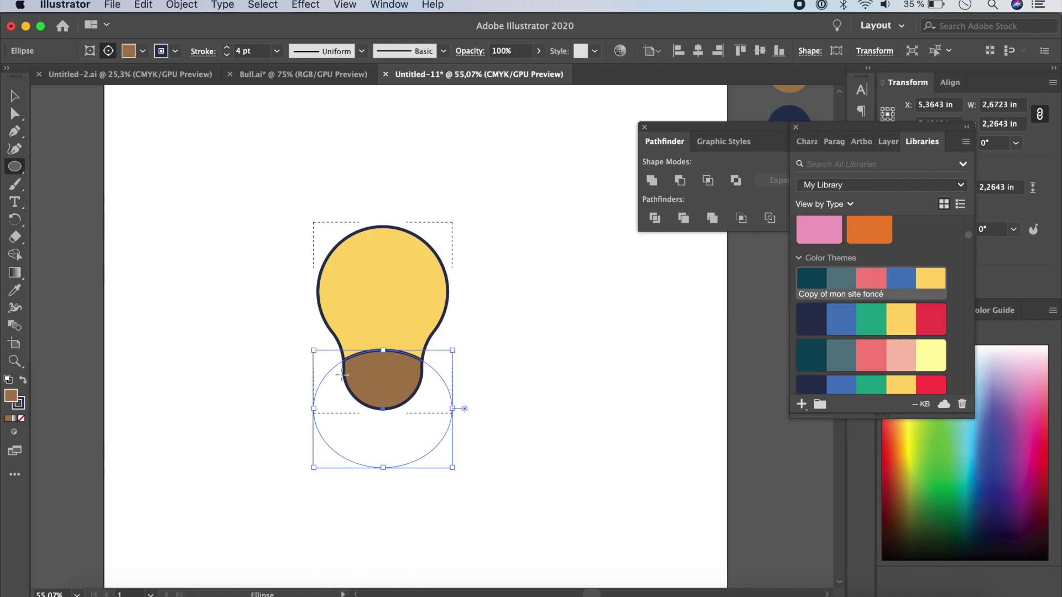
- Bring up the full stroke settings beside the artwork, keeping the color themes library clear of them
click(19, 402)
drag(863, 128, 699, 247)
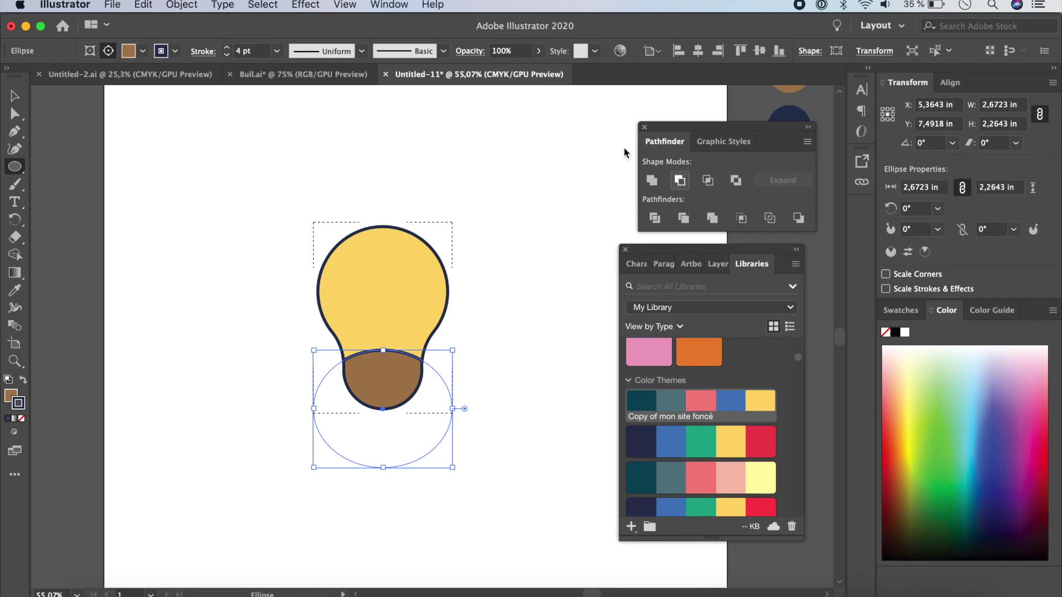
click(389, 5)
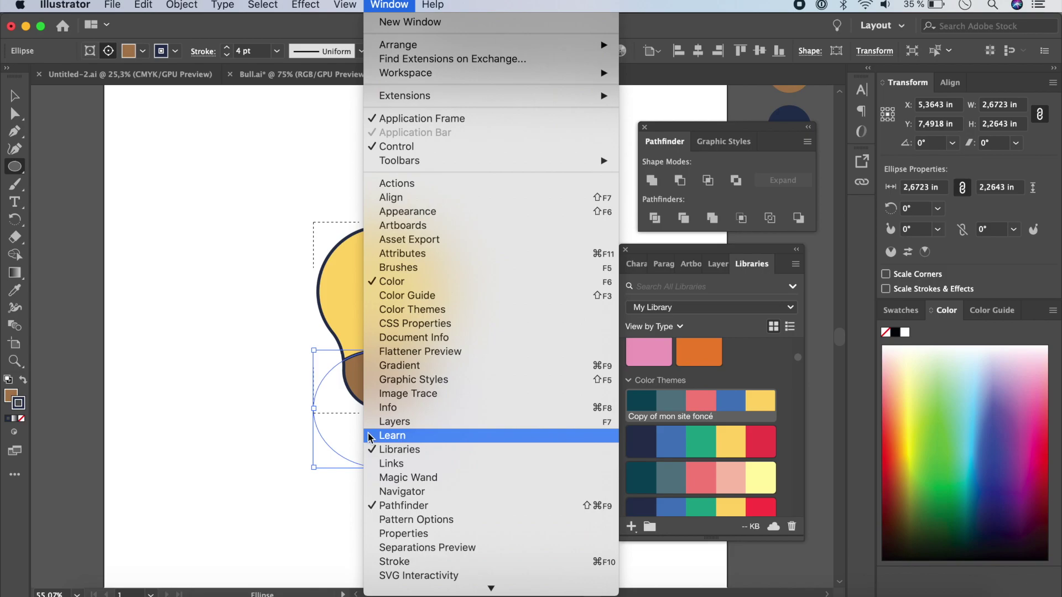
scroll(394, 541, down, 5)
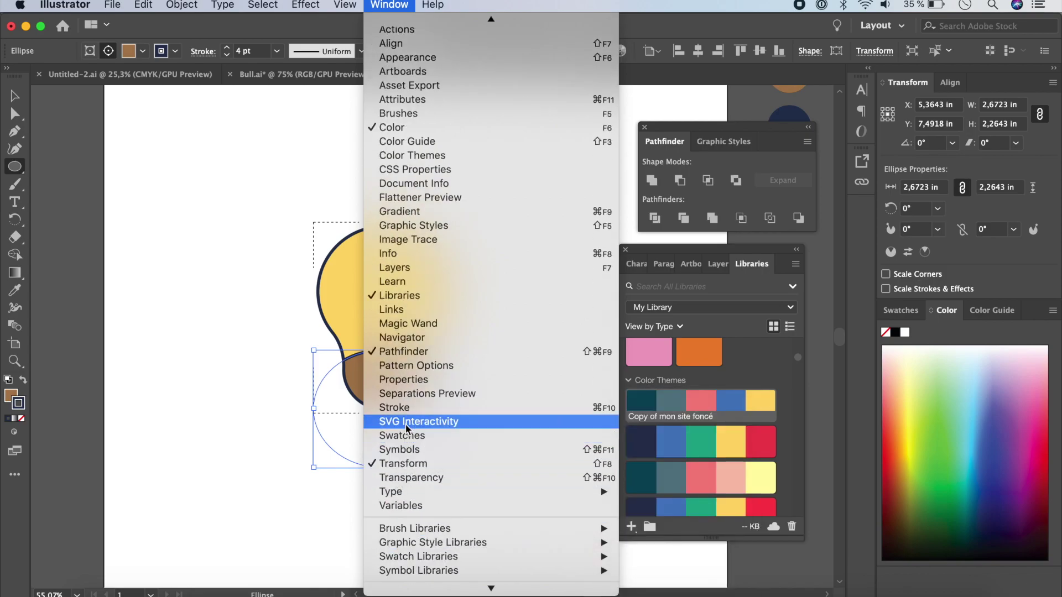
click(407, 410)
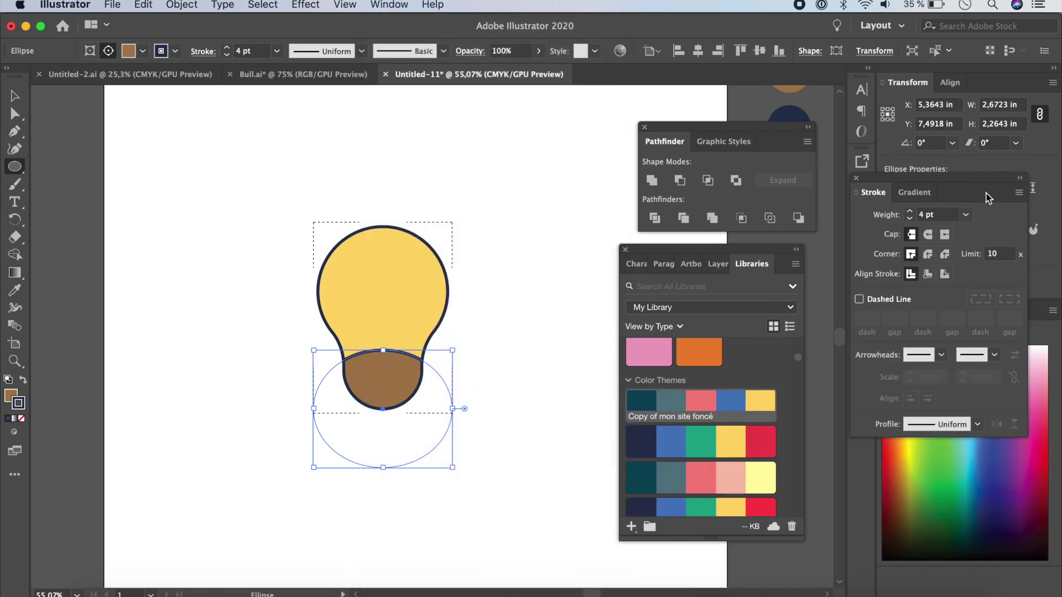
drag(921, 190, 633, 163)
- Try a 6 pt stroke weight on the brown muzzle ellipse and set it back to 4 pt
click(667, 190)
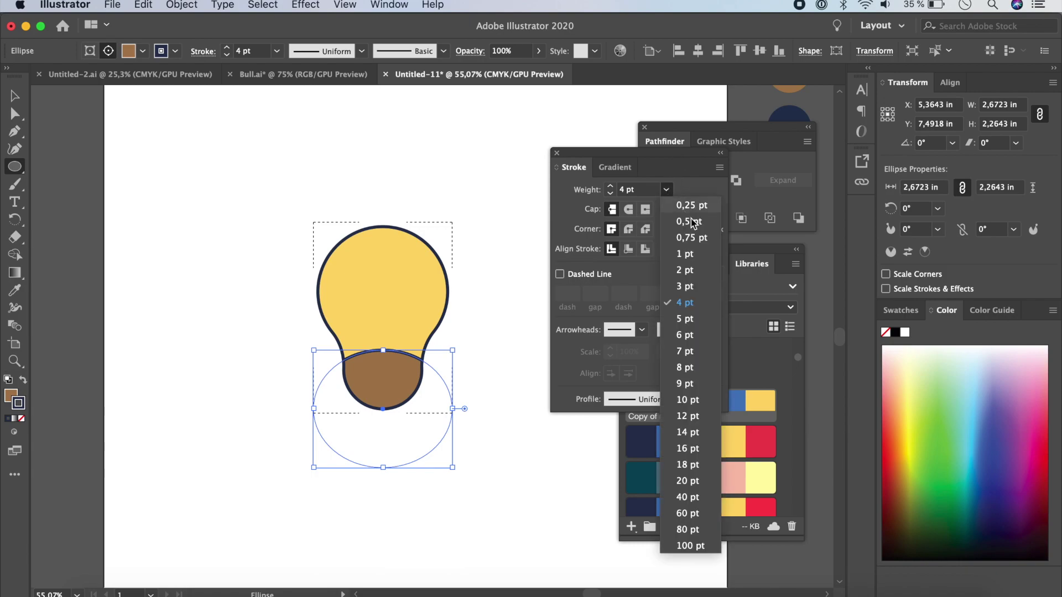
click(686, 334)
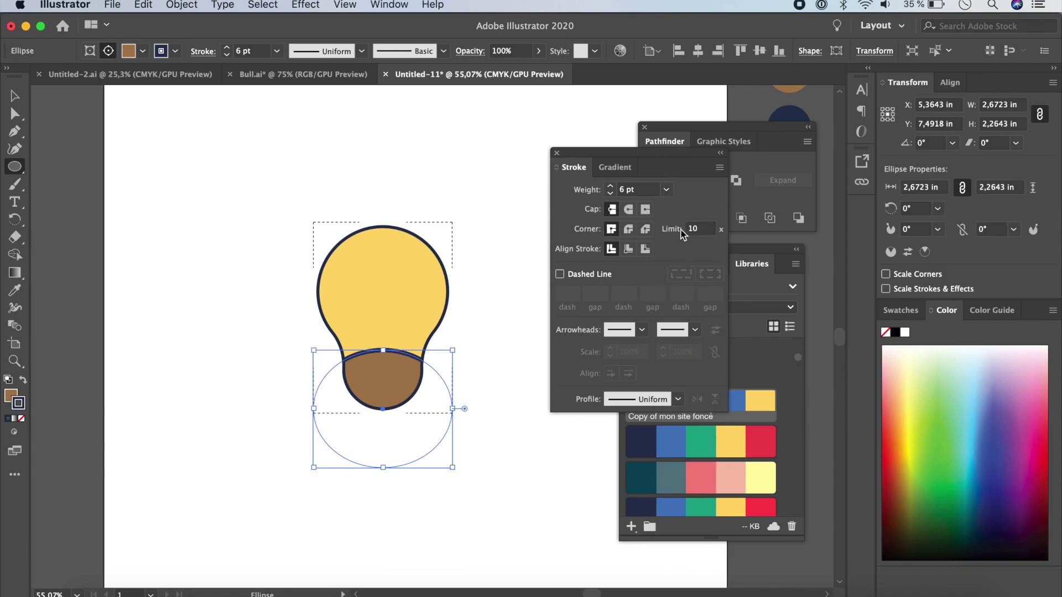
click(667, 190)
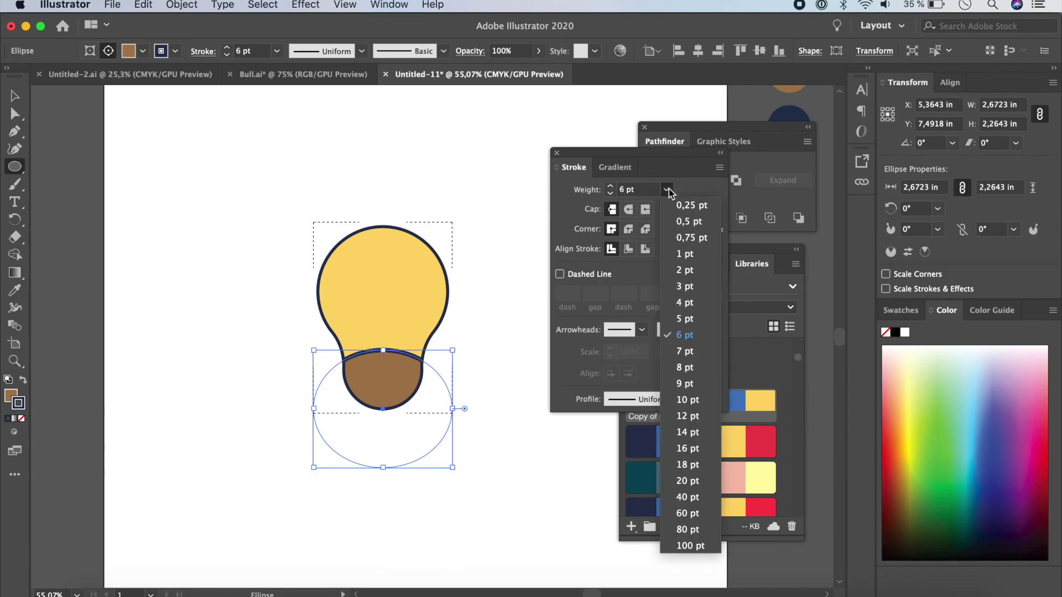
click(682, 304)
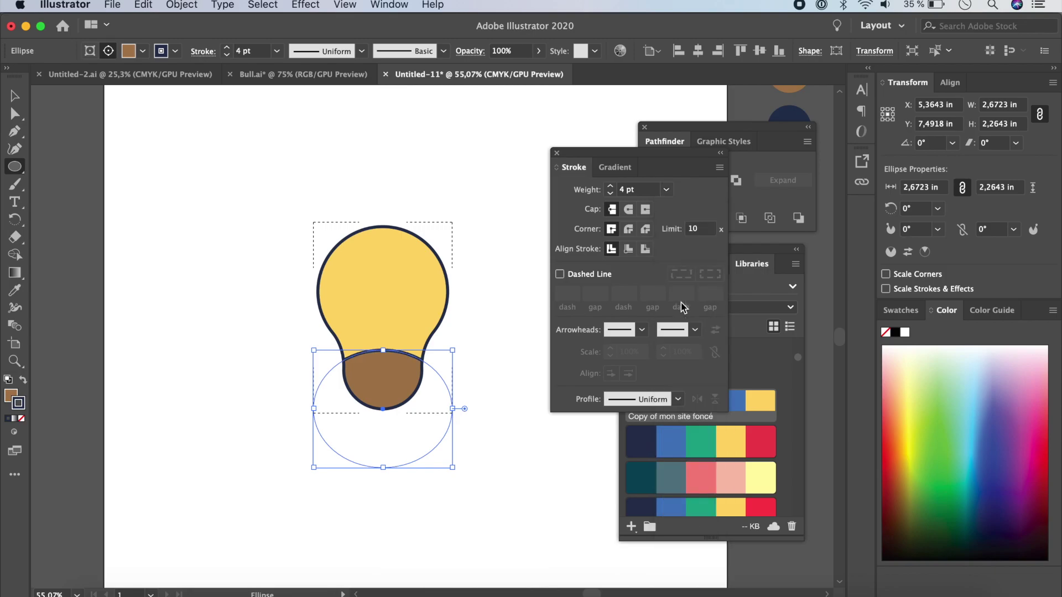
- Return the drawing mode to Draw Normal and leave the head and muzzle clip group deselected
click(15, 432)
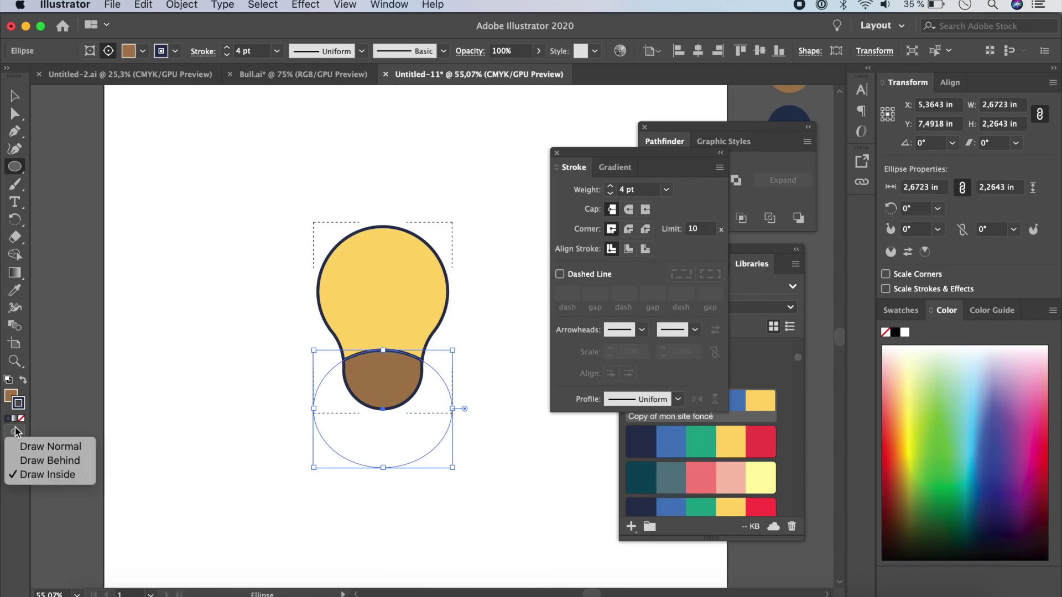
click(43, 446)
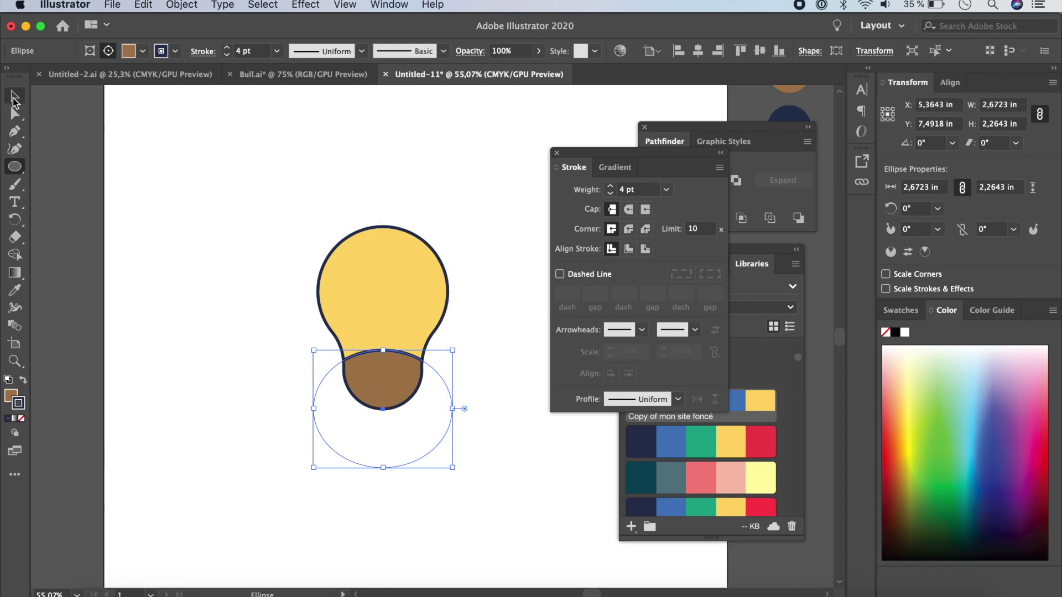
click(15, 97)
shift+click(450, 285)
key(super+7)
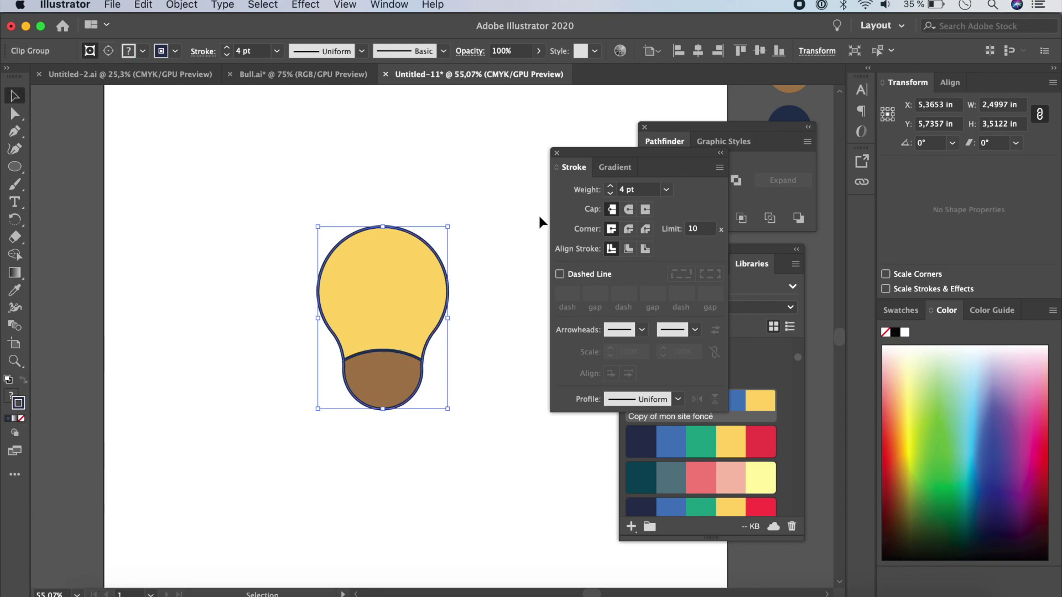
click(667, 191)
click(667, 190)
key(super+shift+a)
drag(660, 157, 986, 214)
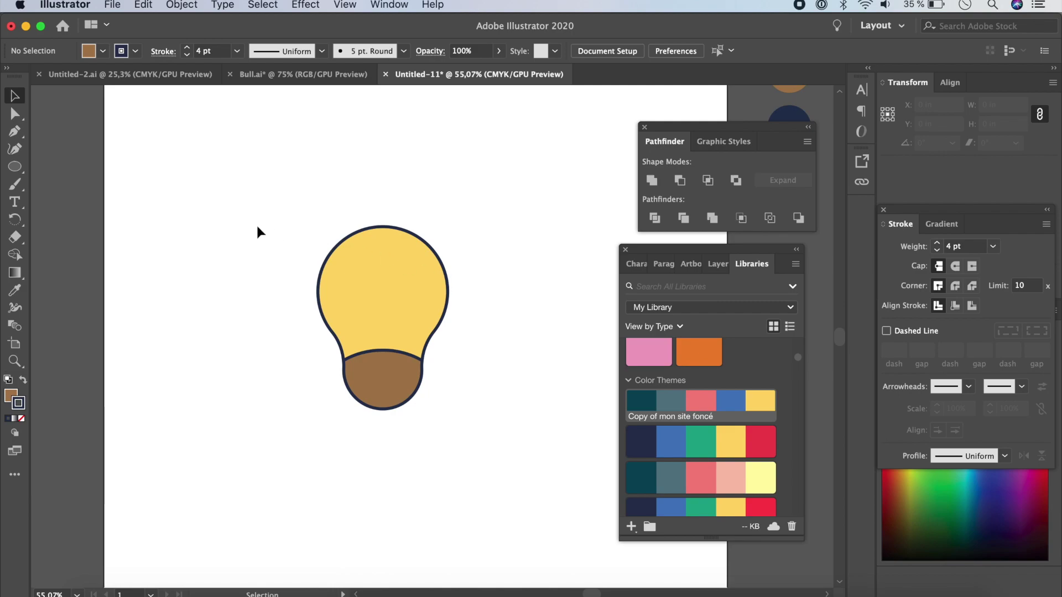
- Draw a straight vertical line about 3.1 in long with the Pen tool, to the left of the head
click(14, 131)
click(239, 171)
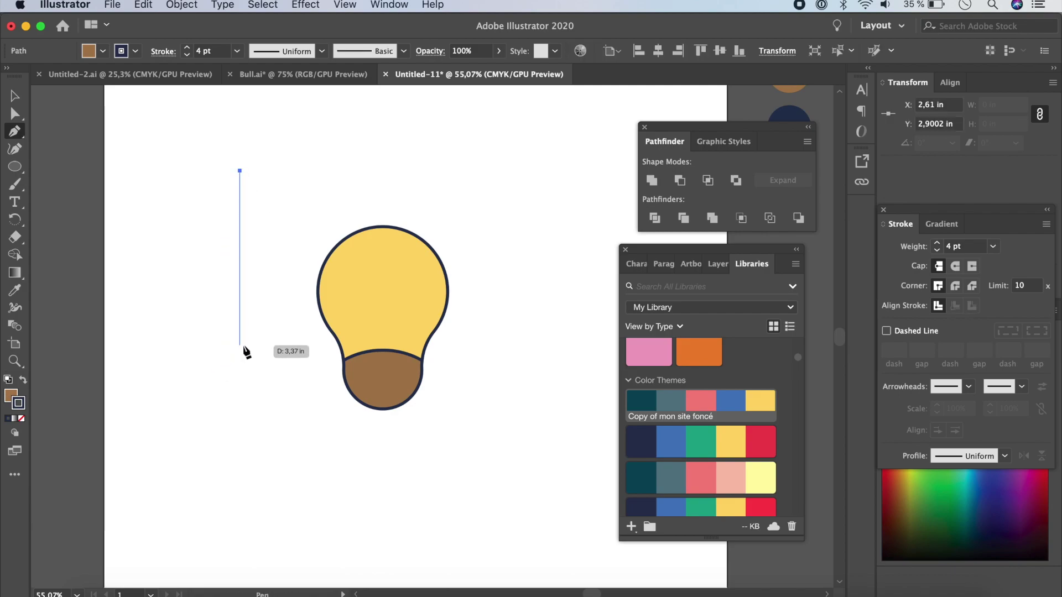
click(240, 331)
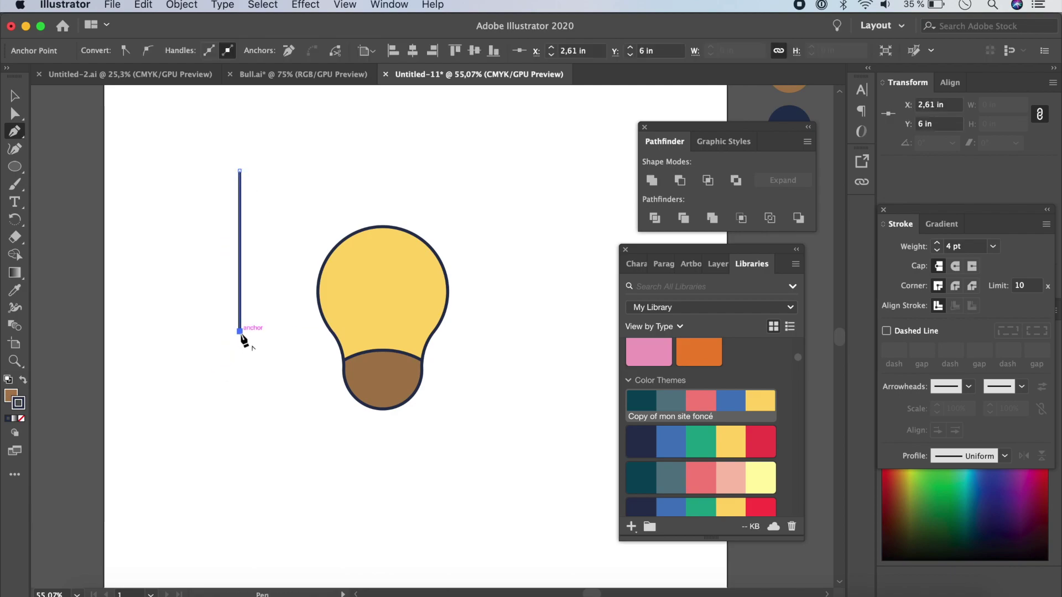
key(v)
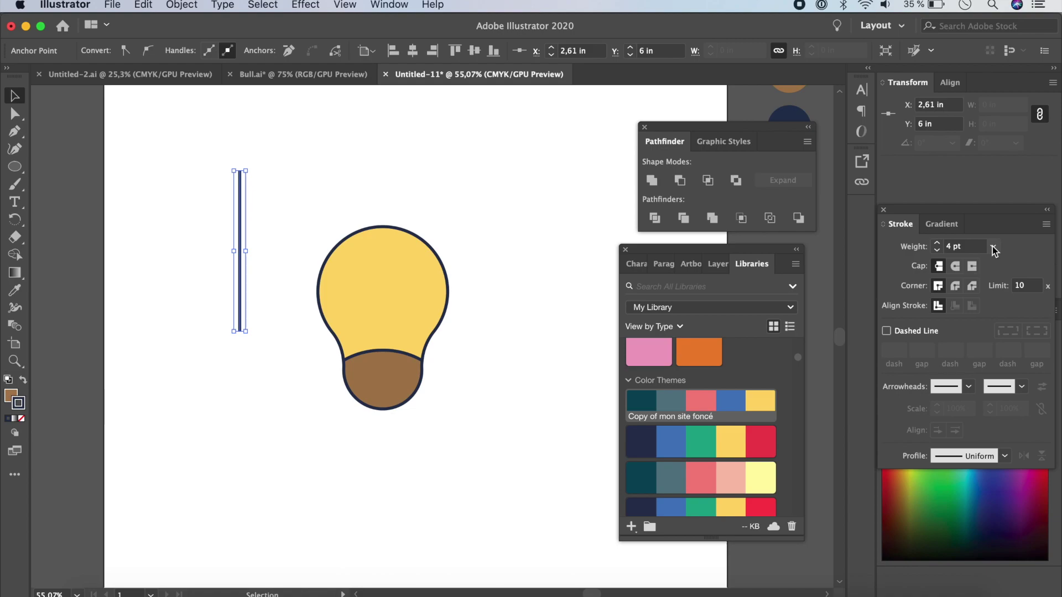
- Give the vertical line the tapered triangular width profile and a 40 pt stroke weight to form a horn
mouse_move(990, 213)
mouse_down()
mouse_move(654, 155)
mouse_move(516, 111)
mouse_move(516, 123)
mouse_up()
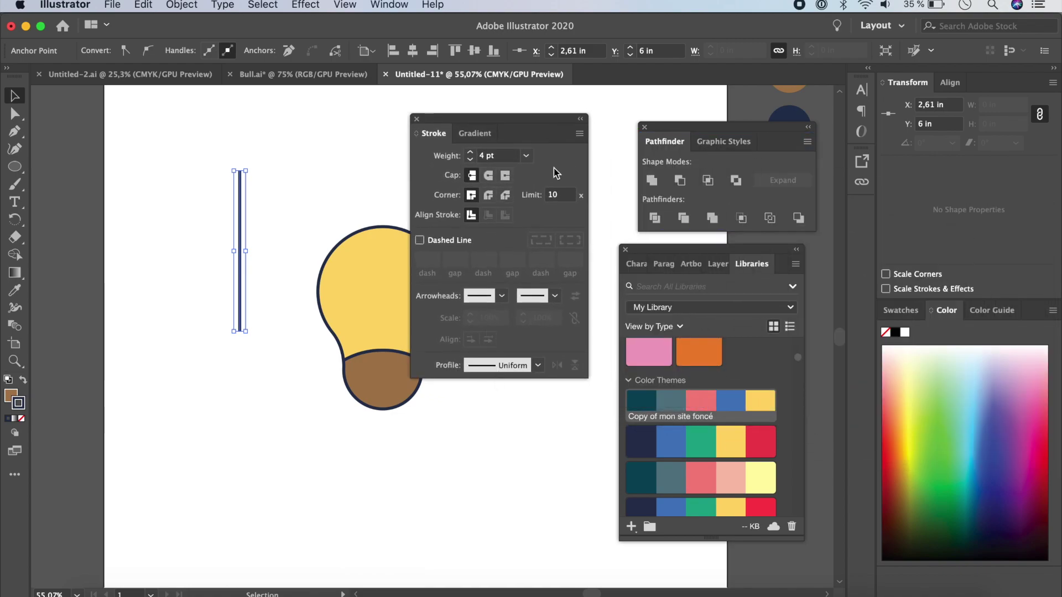
click(580, 135)
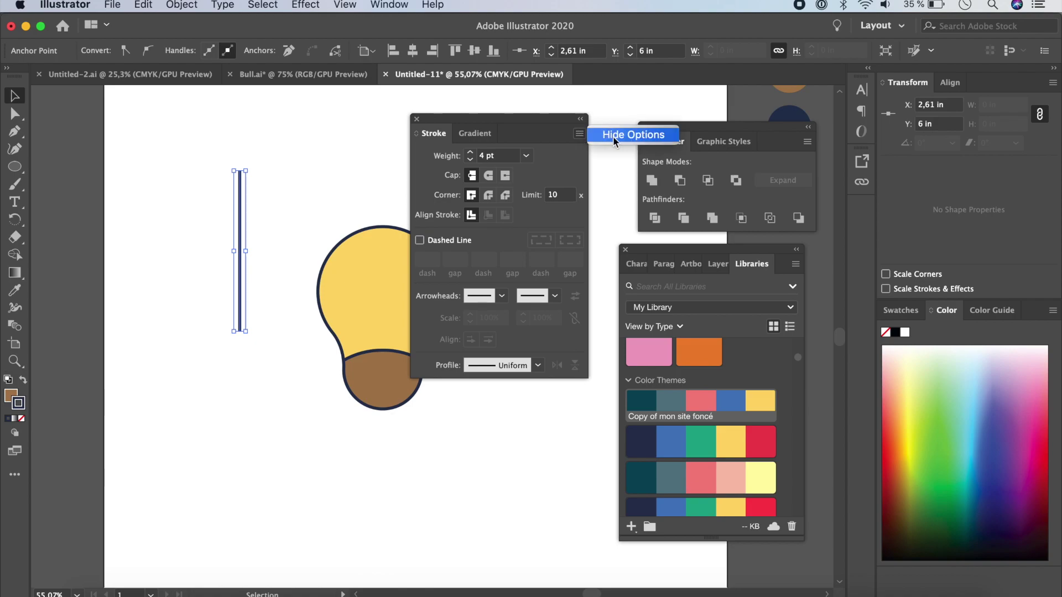
click(529, 177)
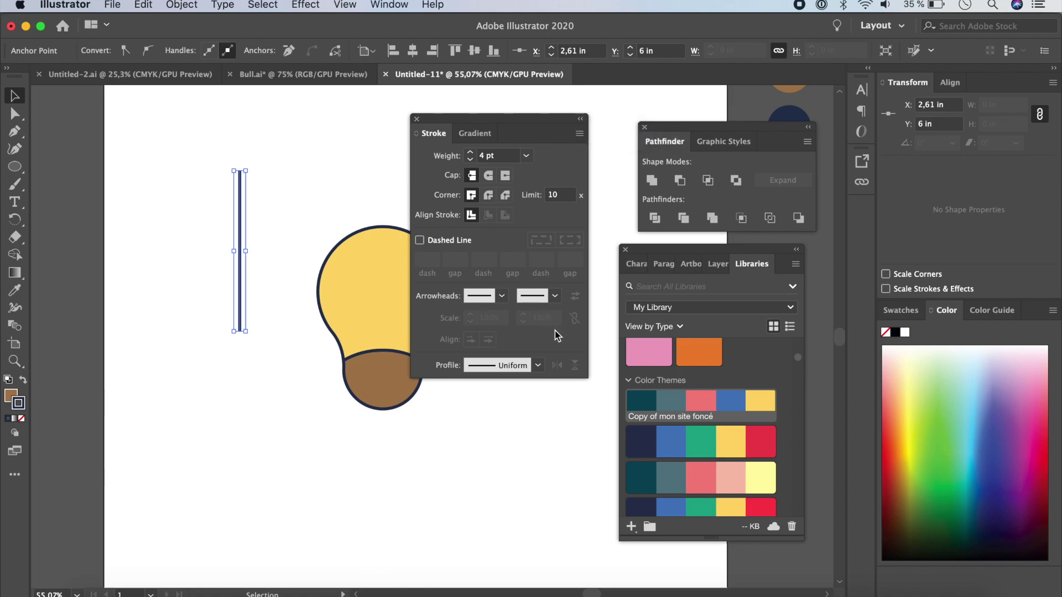
click(537, 366)
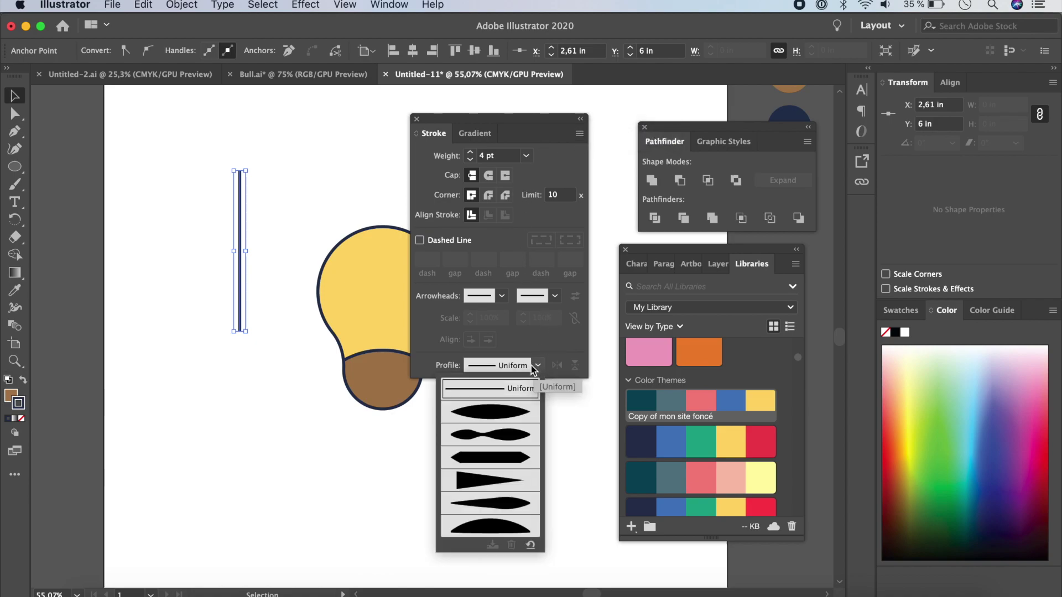
click(474, 481)
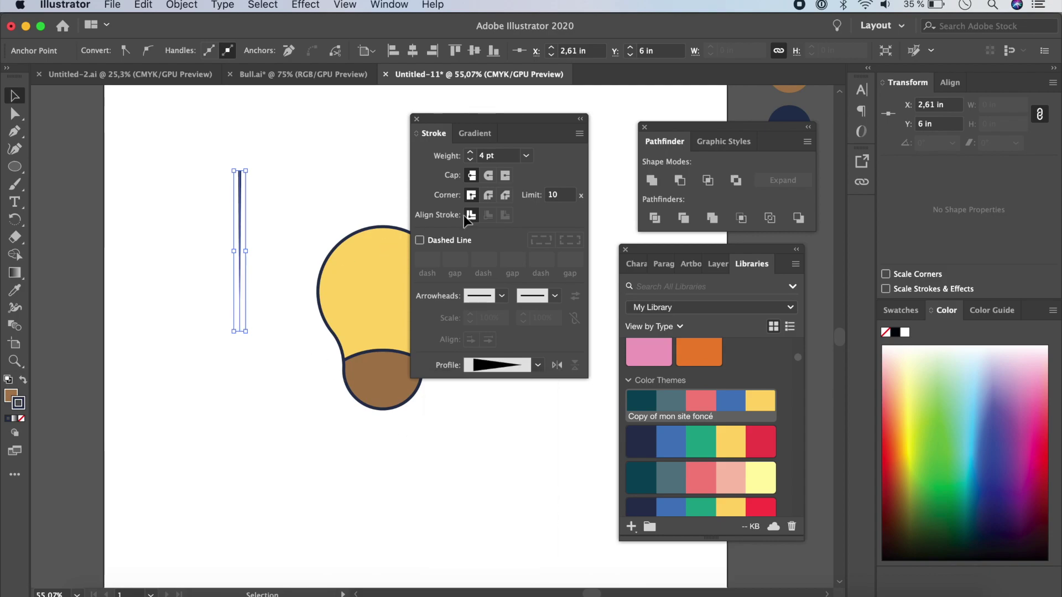
click(526, 156)
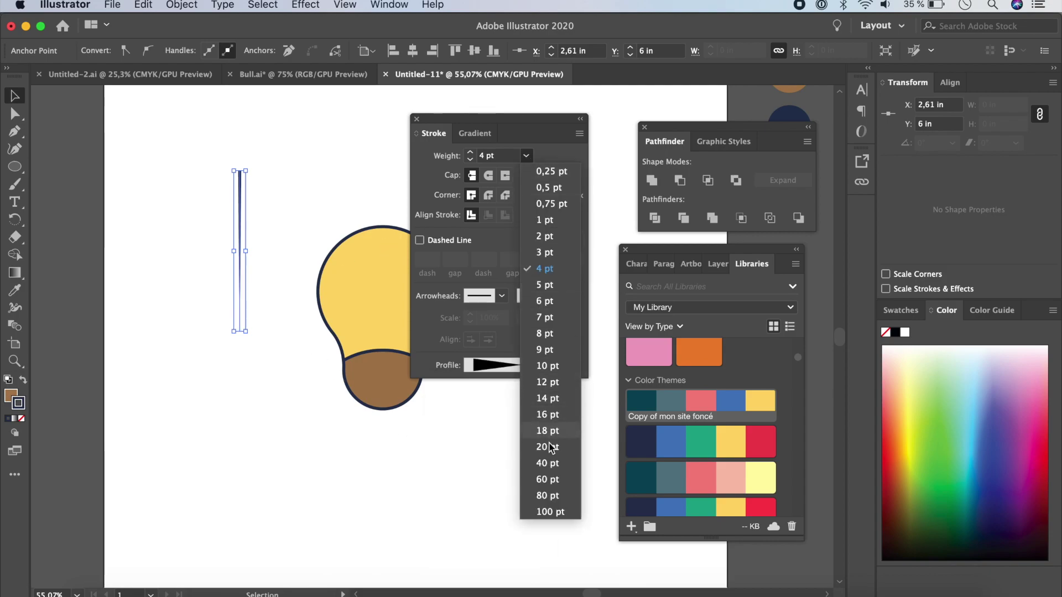
click(549, 463)
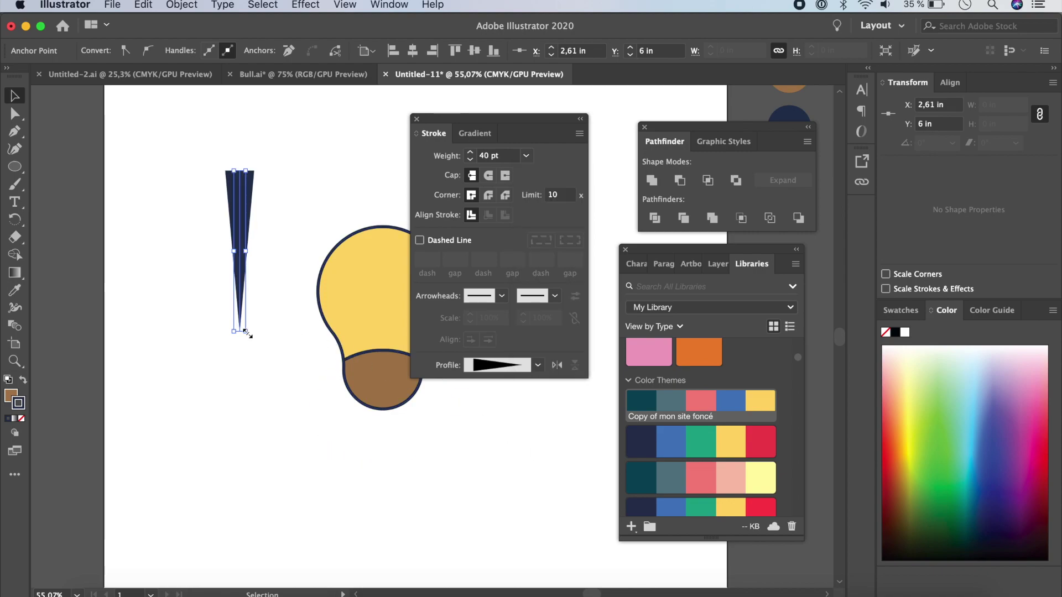
- Lengthen the tapered line downward to about 3.92 in and reverse its taper so the thin end points up
drag(246, 331, 245, 374)
drag(448, 123, 918, 162)
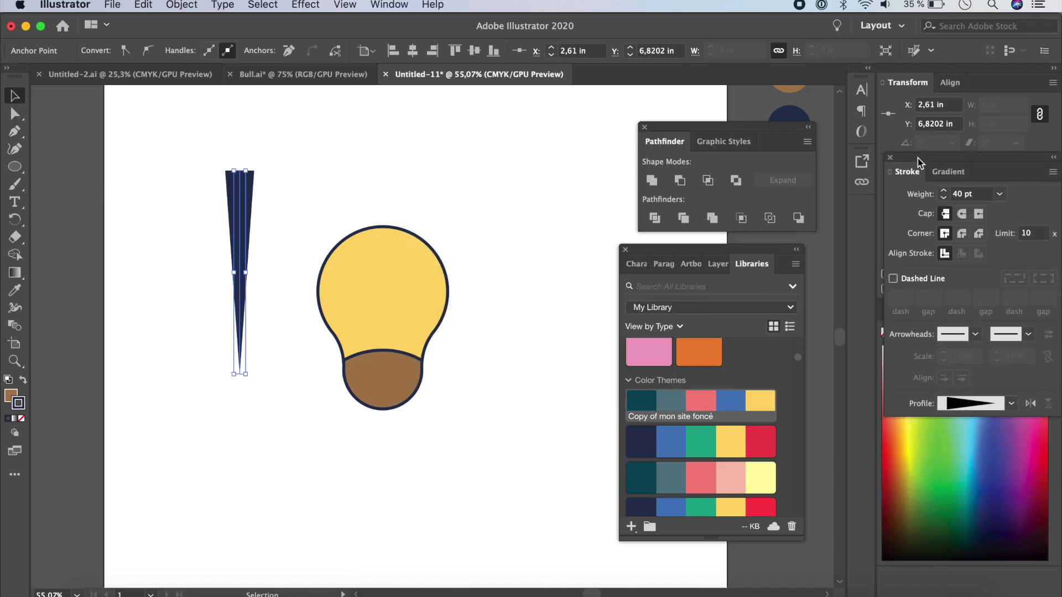
key(shift+c)
drag(14, 134, 67, 136)
click(239, 171)
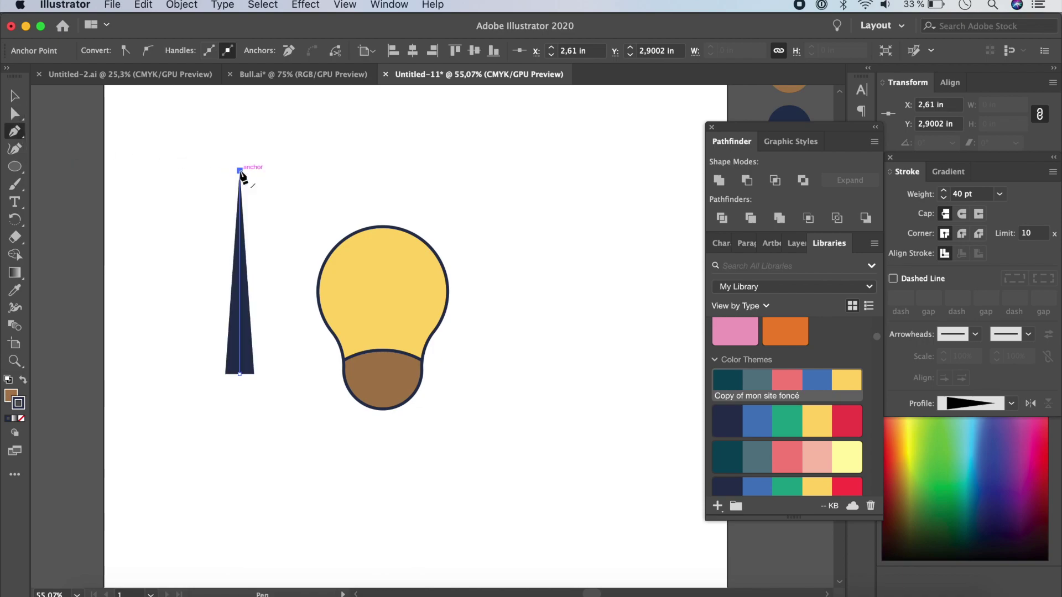
- Pick the Anchor Point tool, check the horn shape in the finished Bull.ai drawing and return to Untitled-11
drag(15, 131, 61, 148)
click(270, 75)
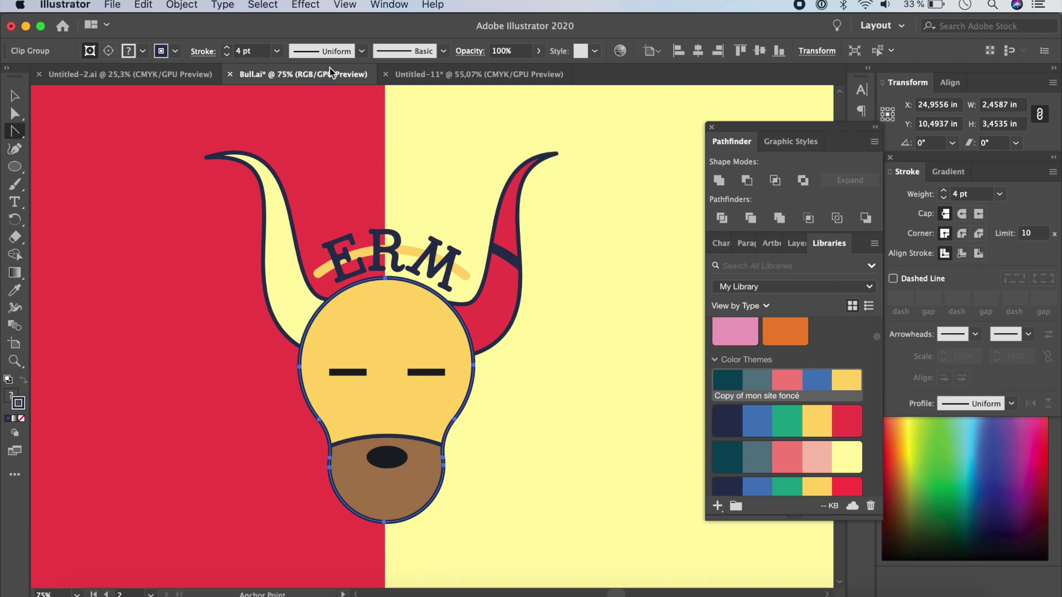
key(ctrl+Tab)
drag(243, 172, 333, 127)
drag(239, 374, 322, 313)
key(super+z)
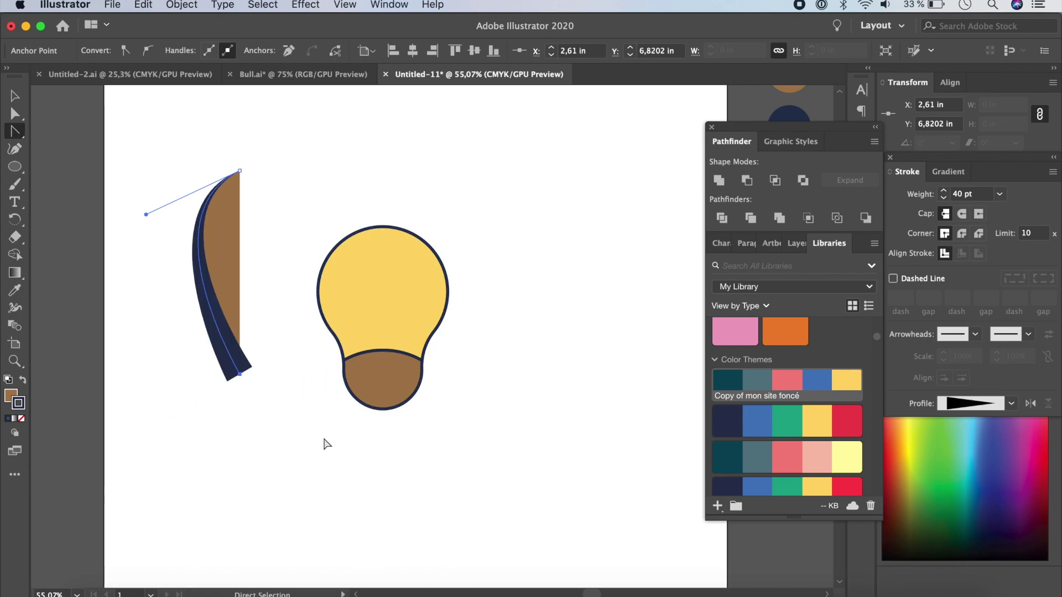
key(super+z)
- Bend the tapered line into an S-shaped horn by pulling curve handles up and rightward from its upper and lower anchor points
drag(239, 171, 332, 133)
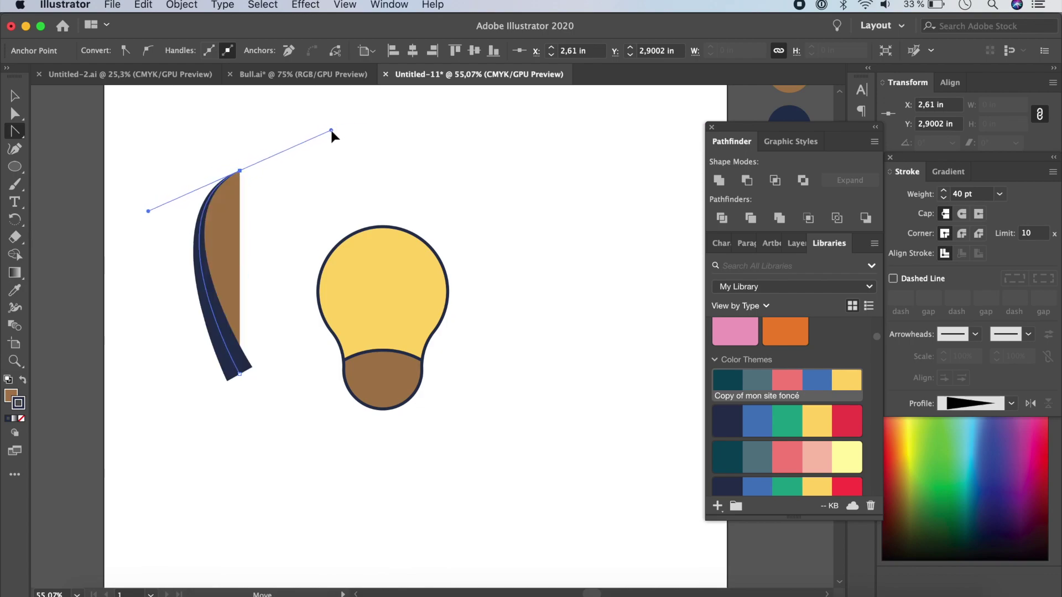
mouse_move(240, 374)
mouse_down()
mouse_move(205, 394)
mouse_move(321, 334)
mouse_move(321, 312)
mouse_up()
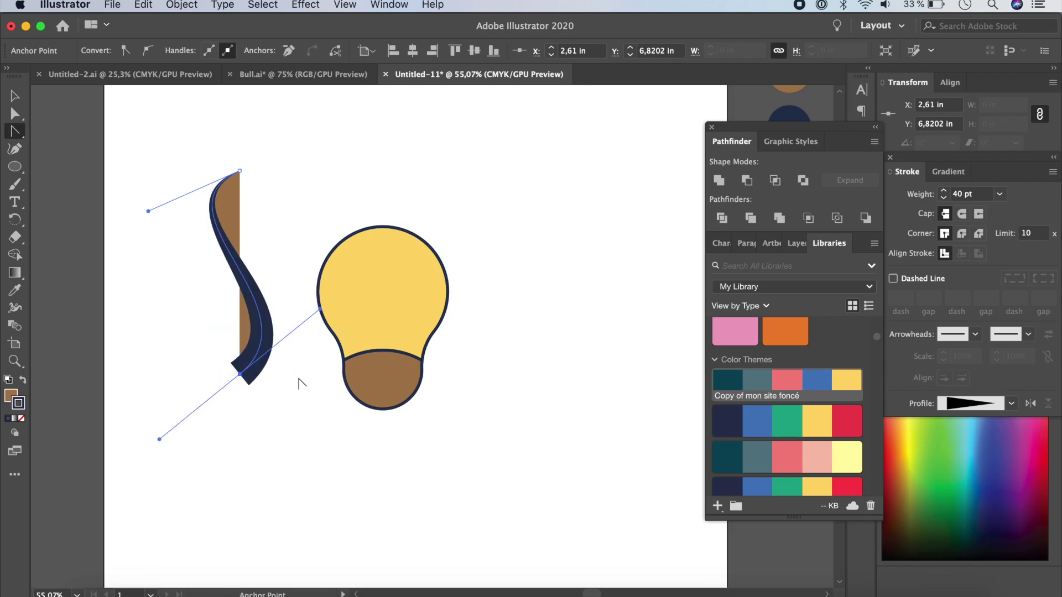
click(15, 97)
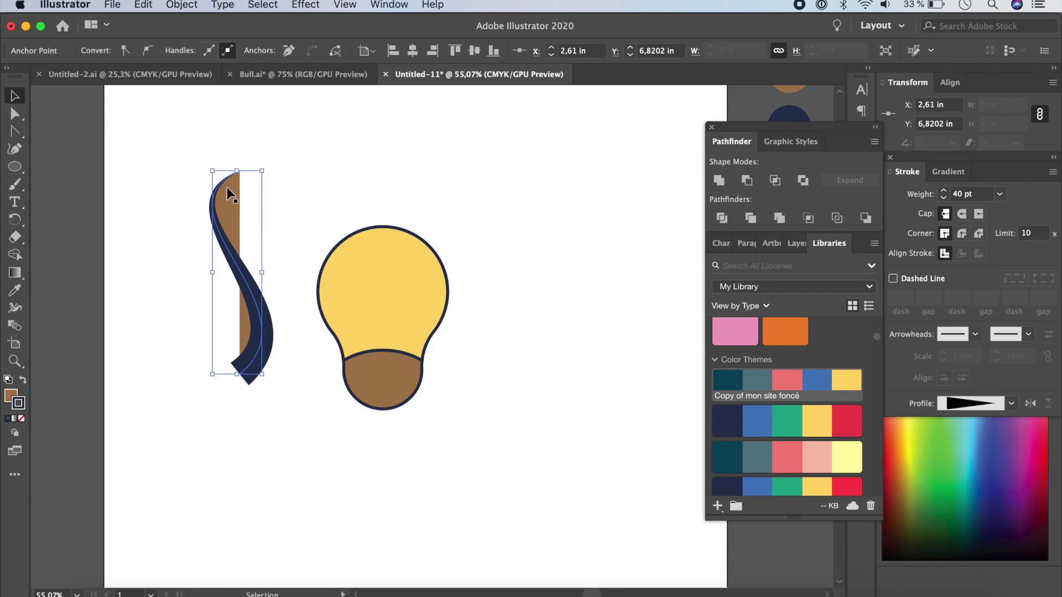
- Move the curved horn to the head's upper right and rotate it clockwise to about 322°
mouse_move(230, 258)
mouse_down()
mouse_move(437, 183)
mouse_move(520, 166)
mouse_move(480, 198)
mouse_up()
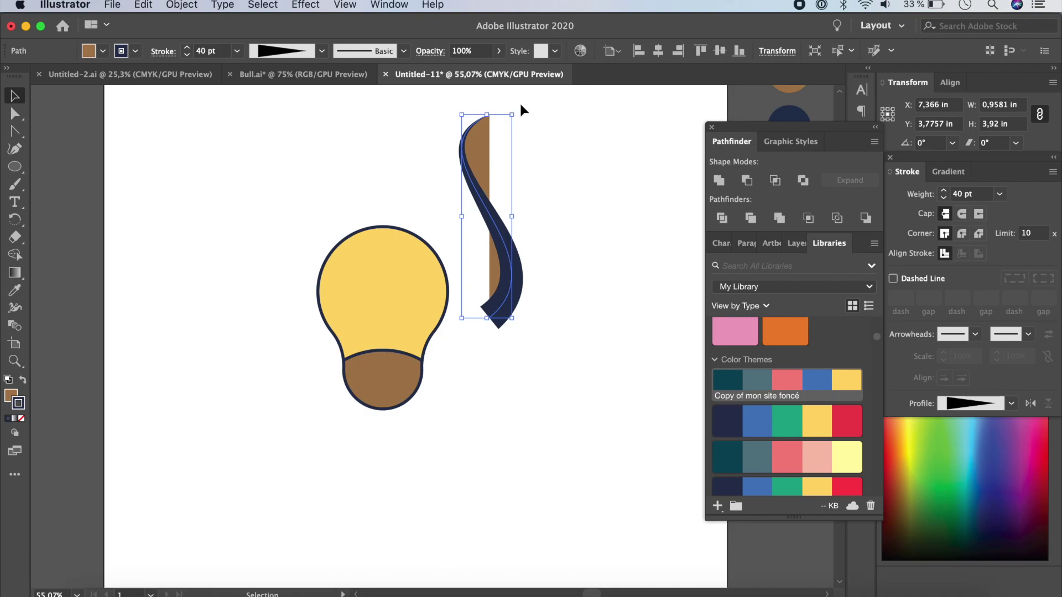
drag(515, 108, 569, 156)
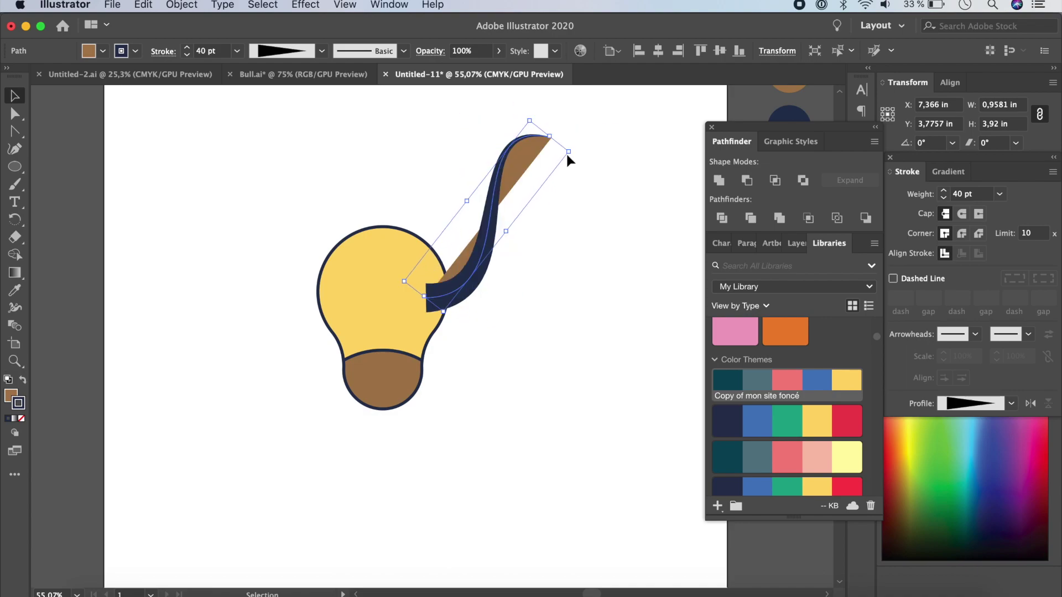
mouse_move(481, 258)
mouse_down()
mouse_move(490, 200)
mouse_move(484, 213)
mouse_up()
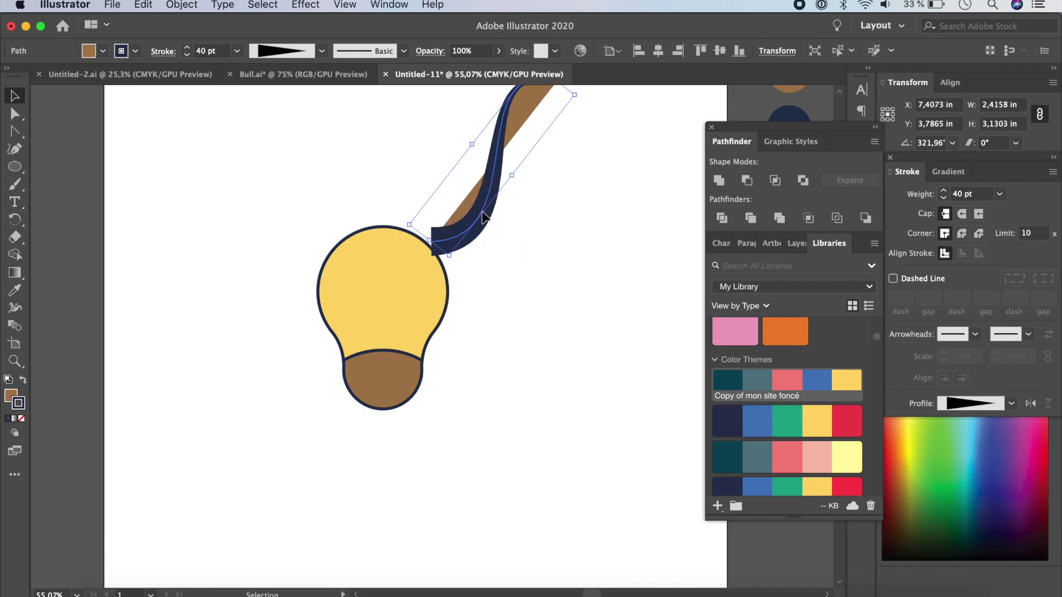
- Tilt the horn to about 314.5° with its base on the head's upper-right edge and shrink it to about 2.23 x 2.35 in
scroll(547, 216, up, 3)
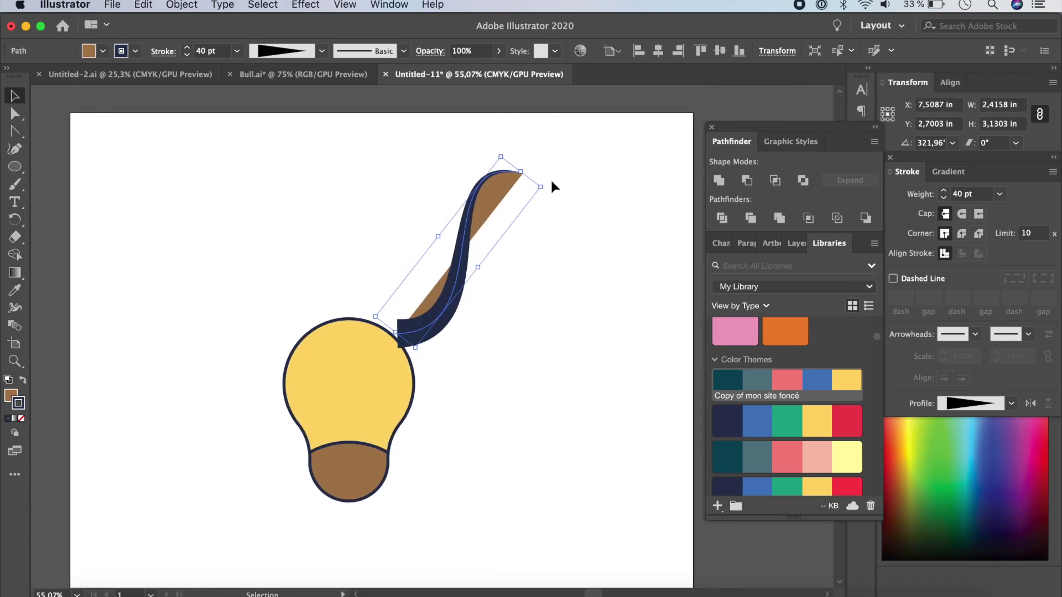
drag(548, 183, 553, 201)
drag(434, 318, 453, 370)
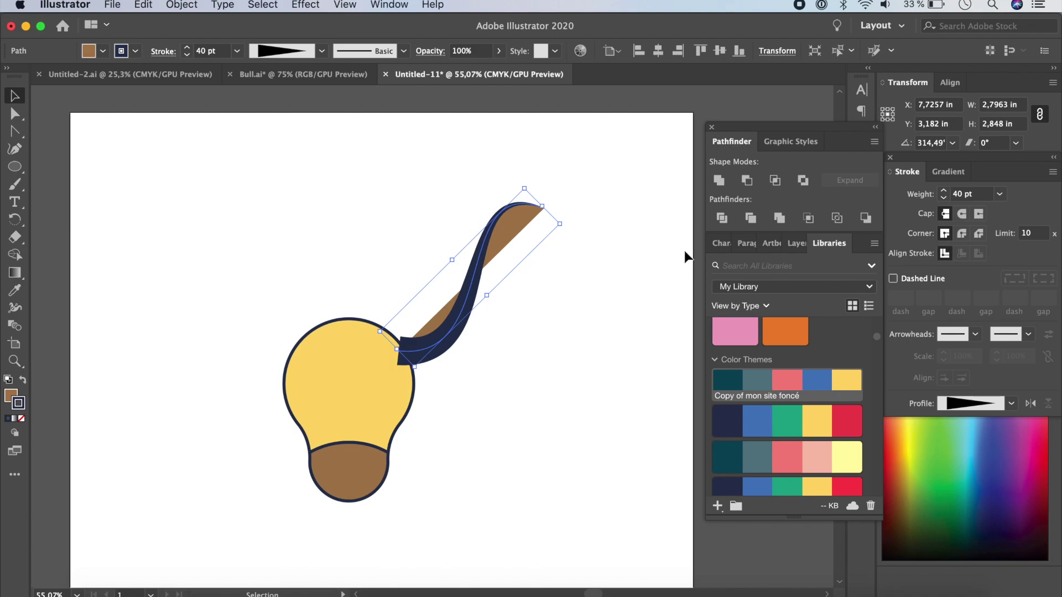
drag(542, 208, 510, 235)
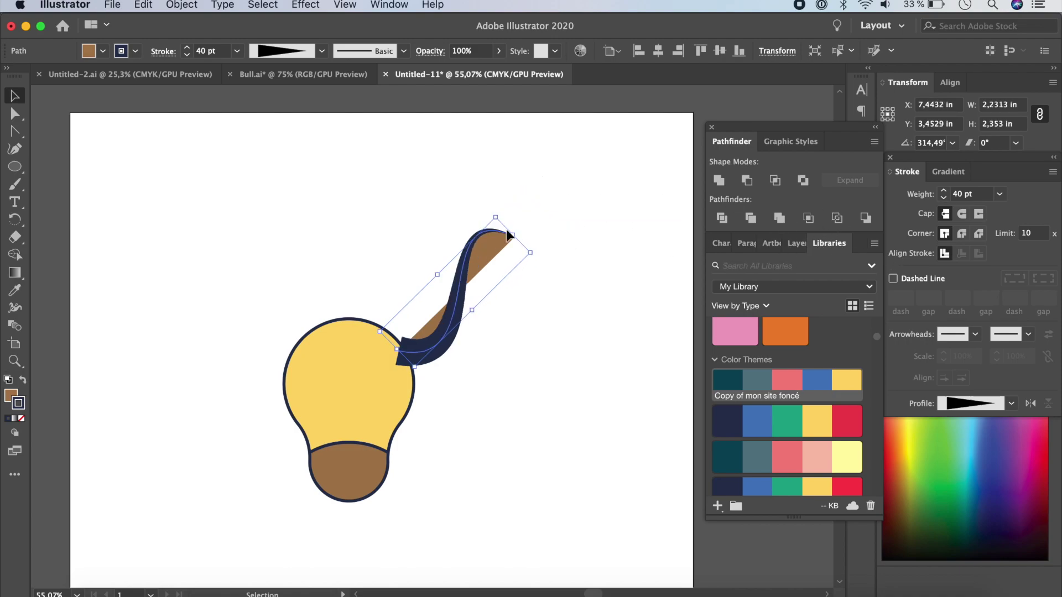
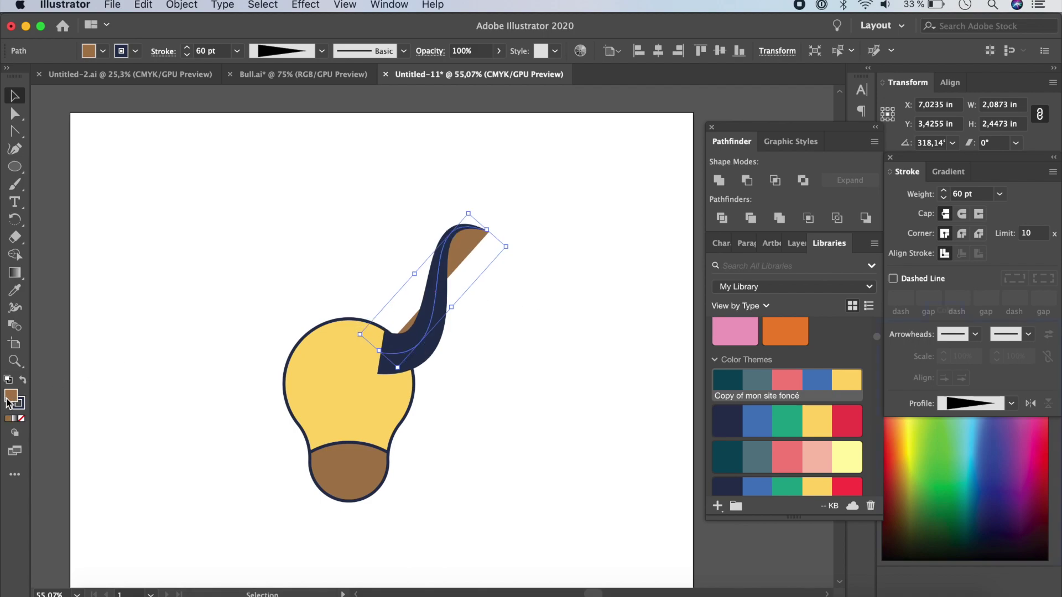
- Remove the horn's fill and create a copy of it reflected across the vertical axis
click(21, 419)
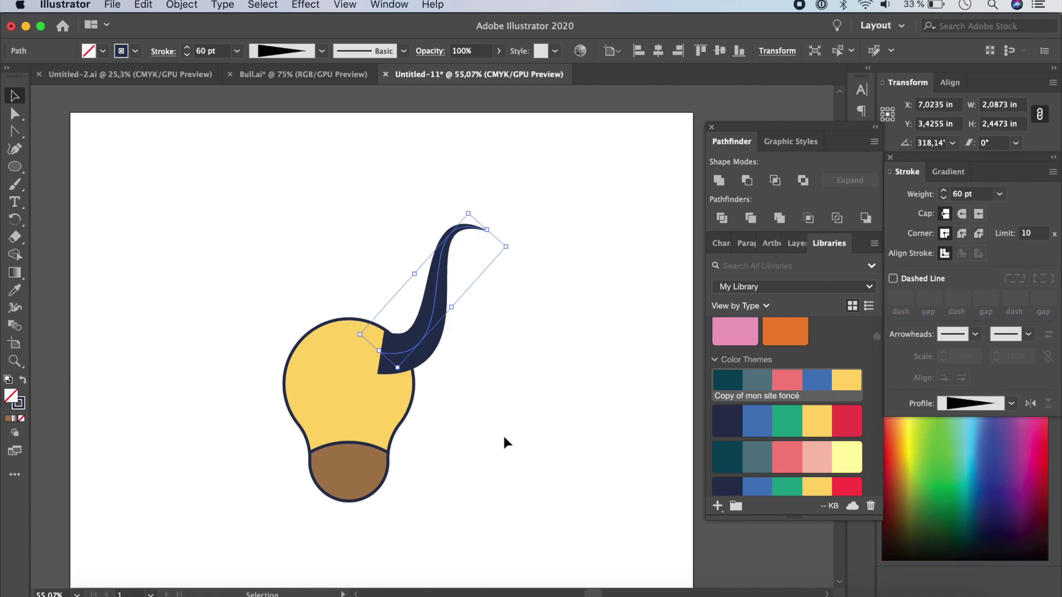
right_click(429, 312)
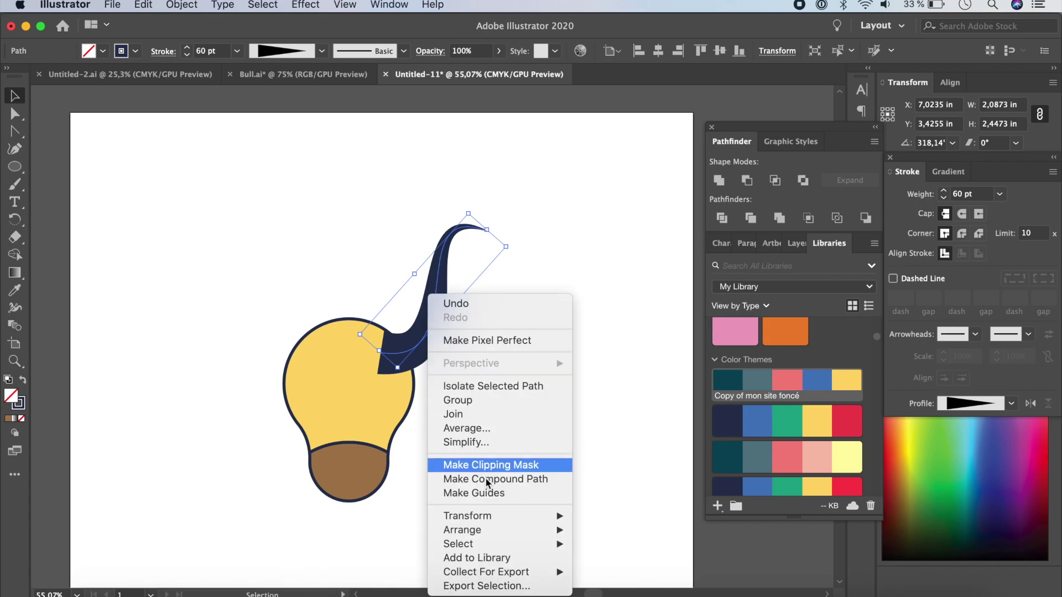
mouse_move(475, 519)
click(619, 513)
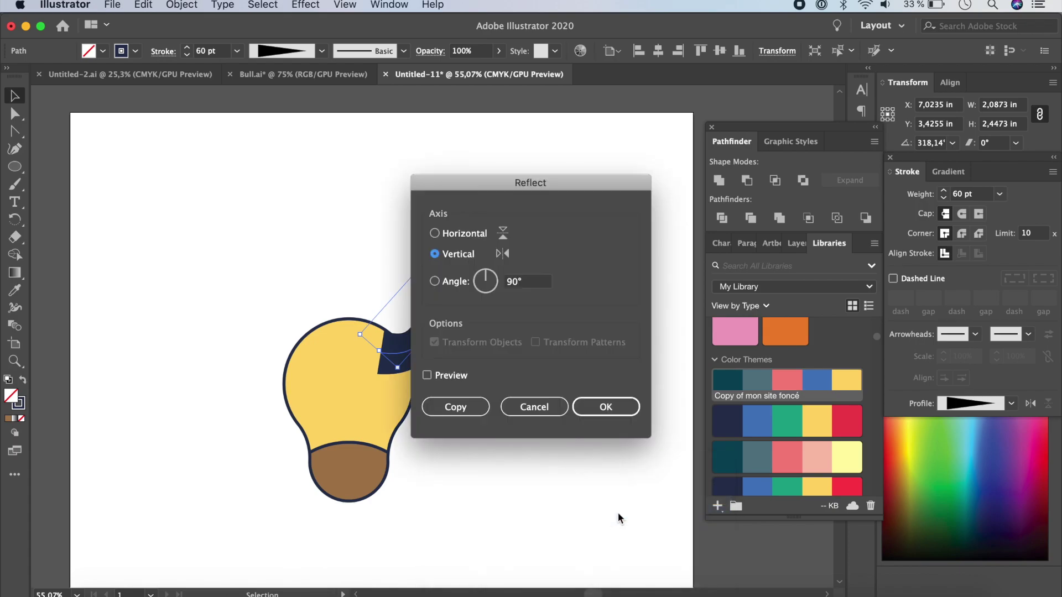
drag(505, 182, 646, 184)
click(583, 412)
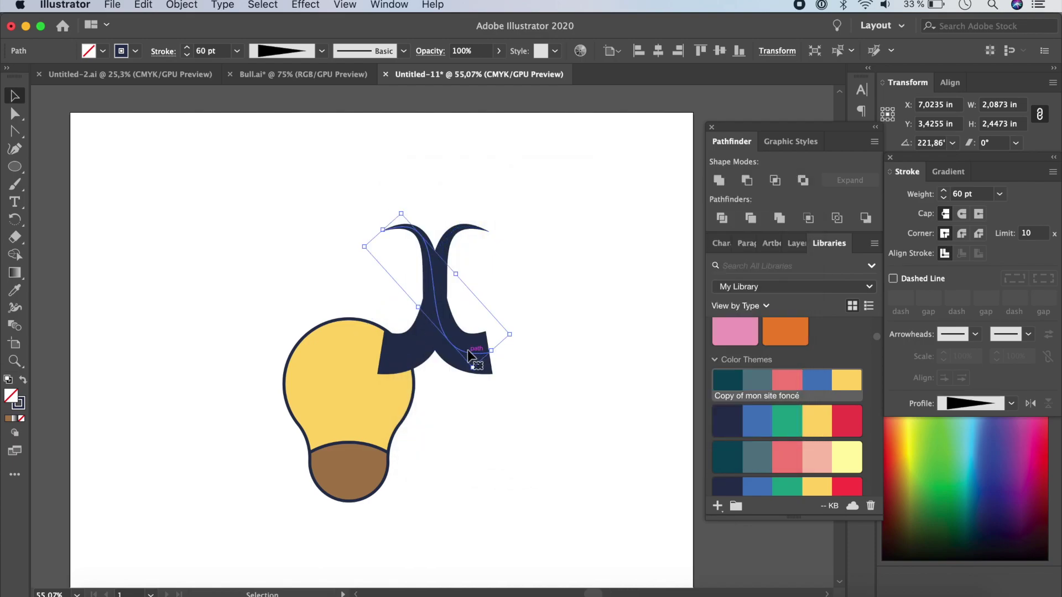
- Move the mirrored horn horizontally onto the head's upper-left edge, level with the other horn
drag(469, 356, 291, 340)
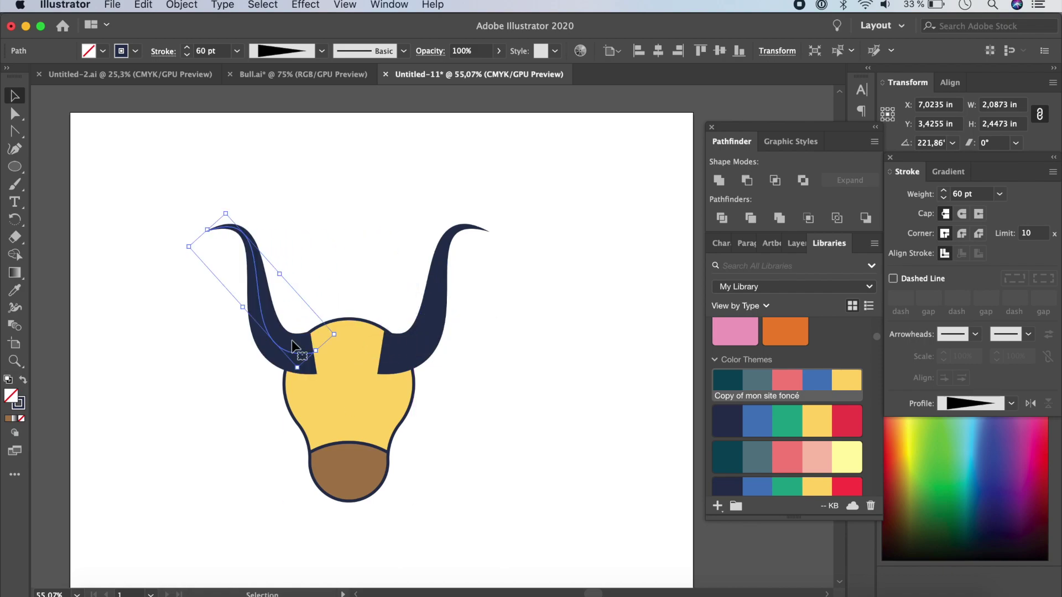
click(405, 354)
click(520, 426)
scroll(520, 426, down, 3)
scroll(519, 427, down, 1)
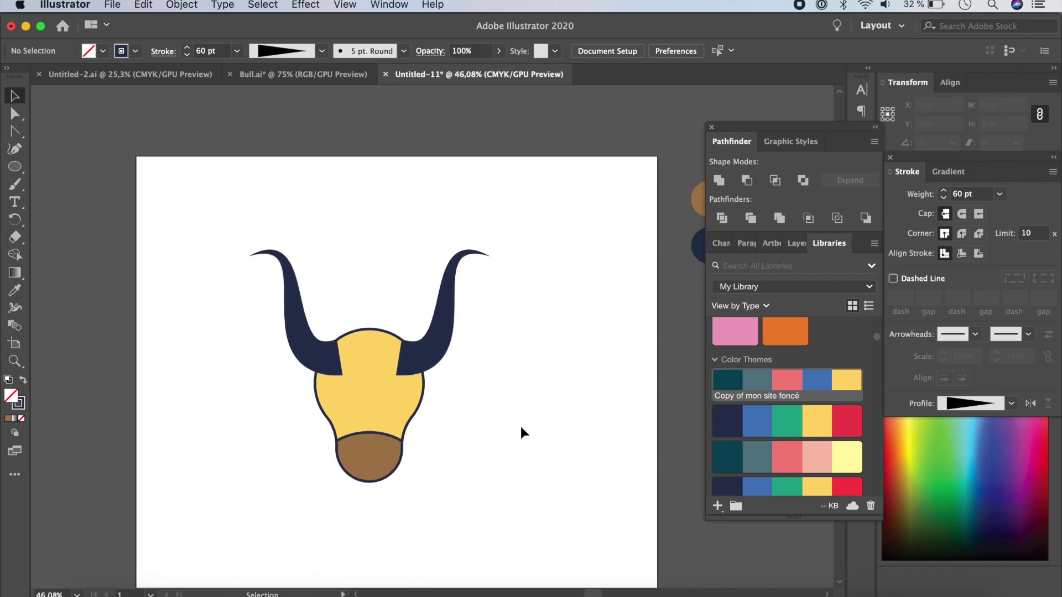
- Group the two horns and centre the group horizontally on the artboard
click(360, 320)
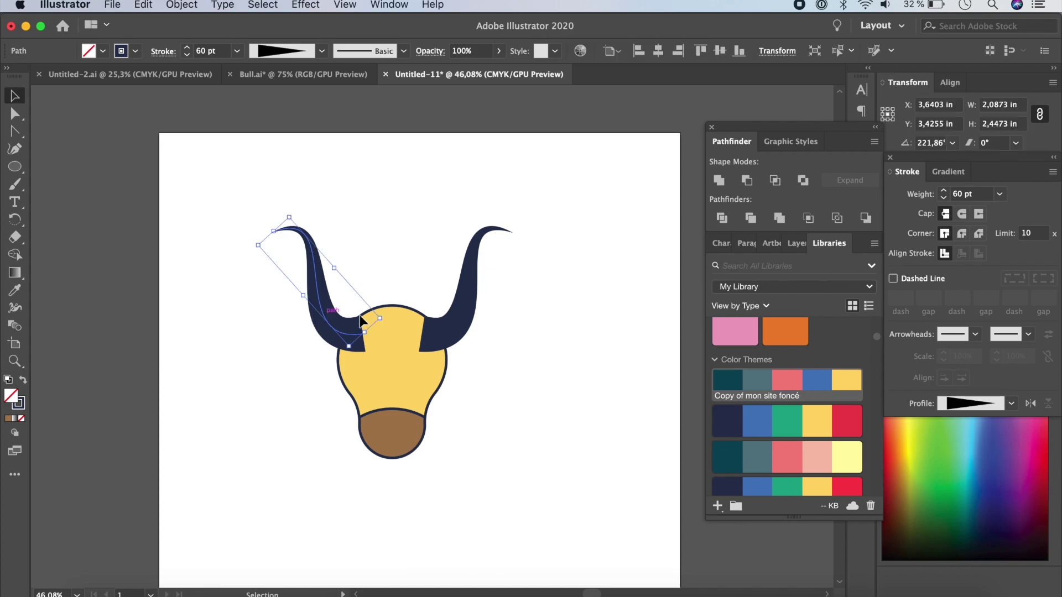
shift+click(446, 332)
key(super+g)
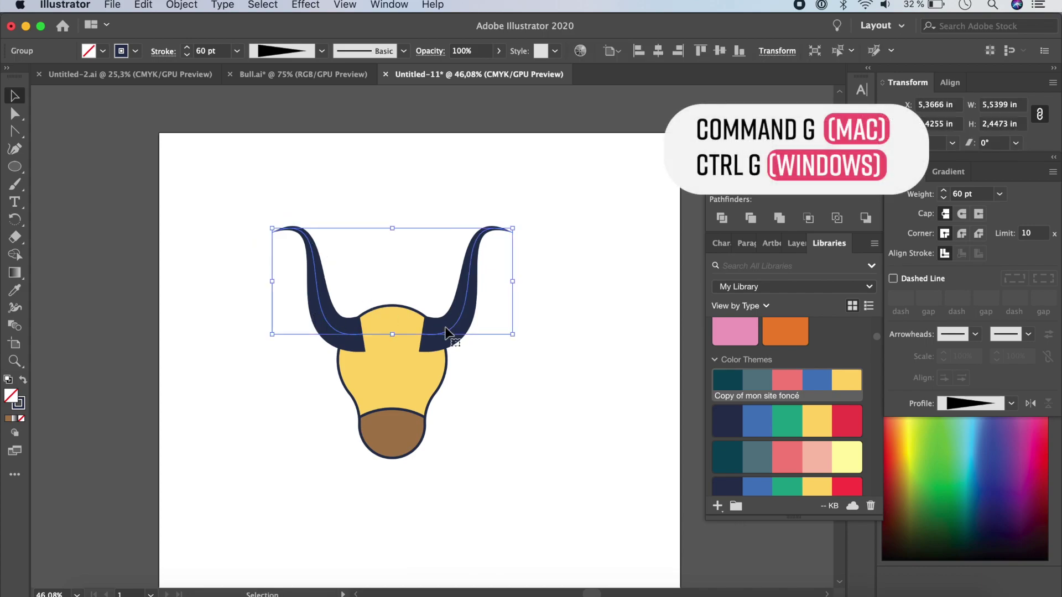
click(659, 51)
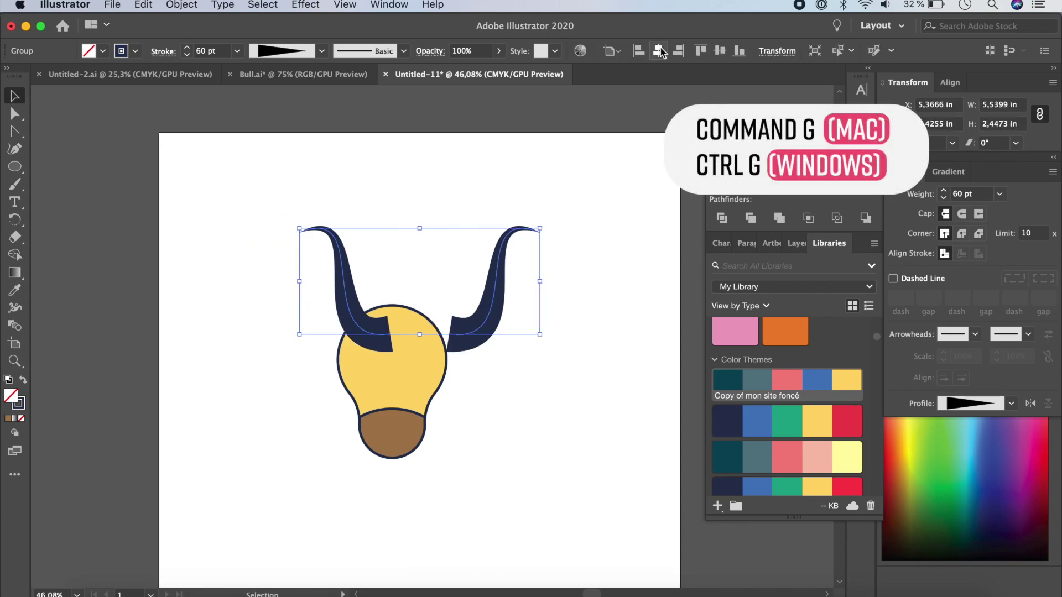
- Centre the head and muzzle clip group horizontally on the artboard so it lines up between the horns
click(556, 477)
click(402, 411)
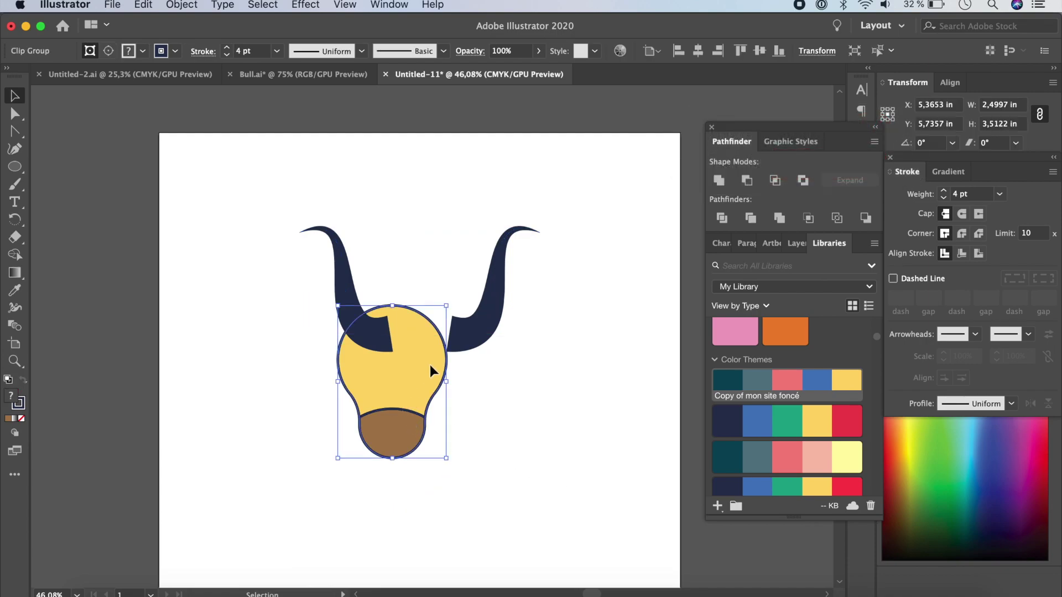
click(698, 51)
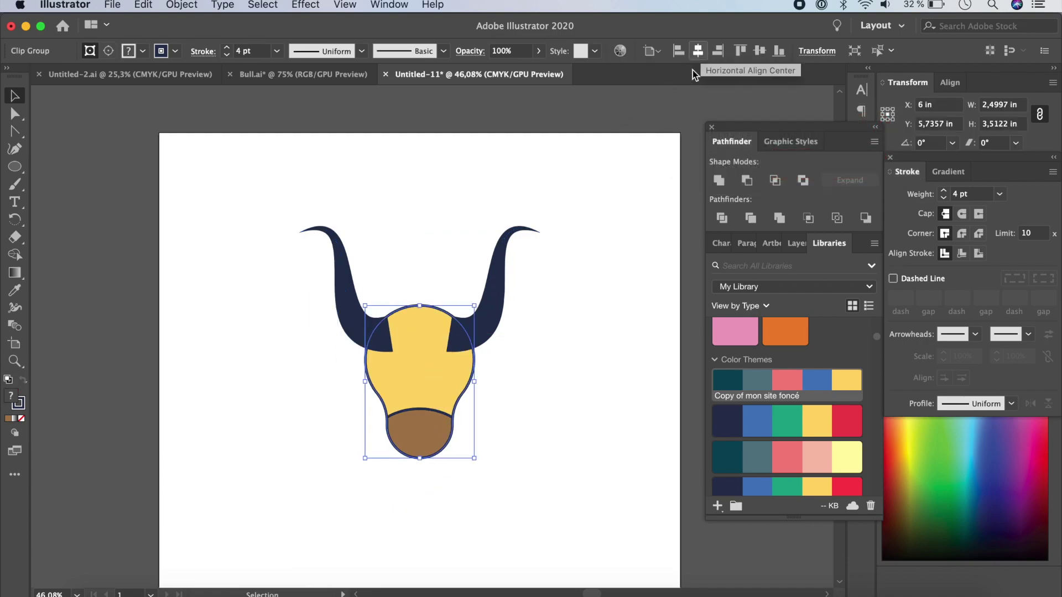
click(614, 340)
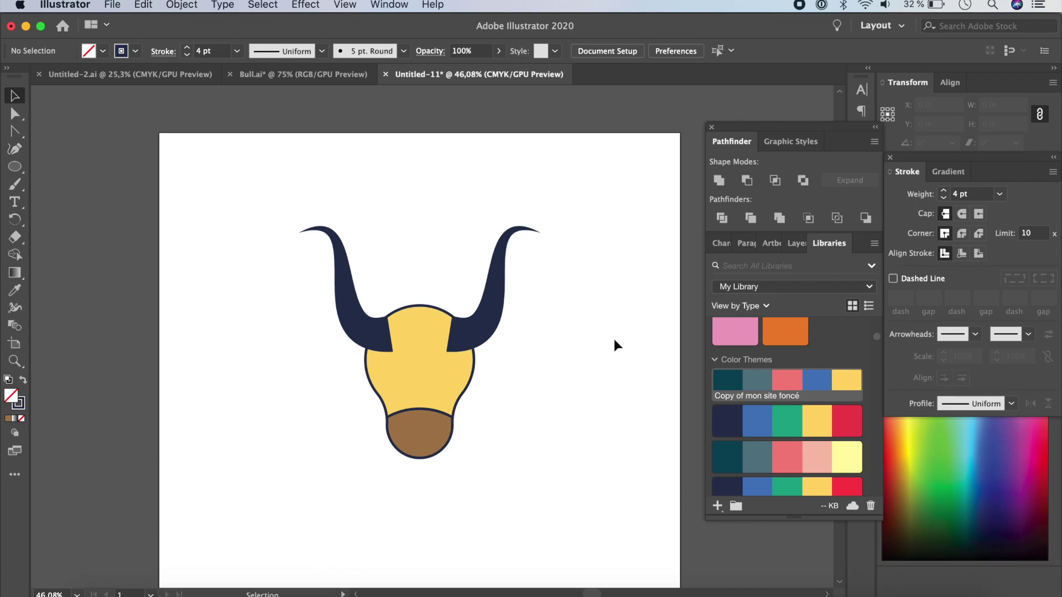
- Ungroup the pair of horns into separate paths
click(503, 309)
scroll(508, 305, up, 3)
key(super)
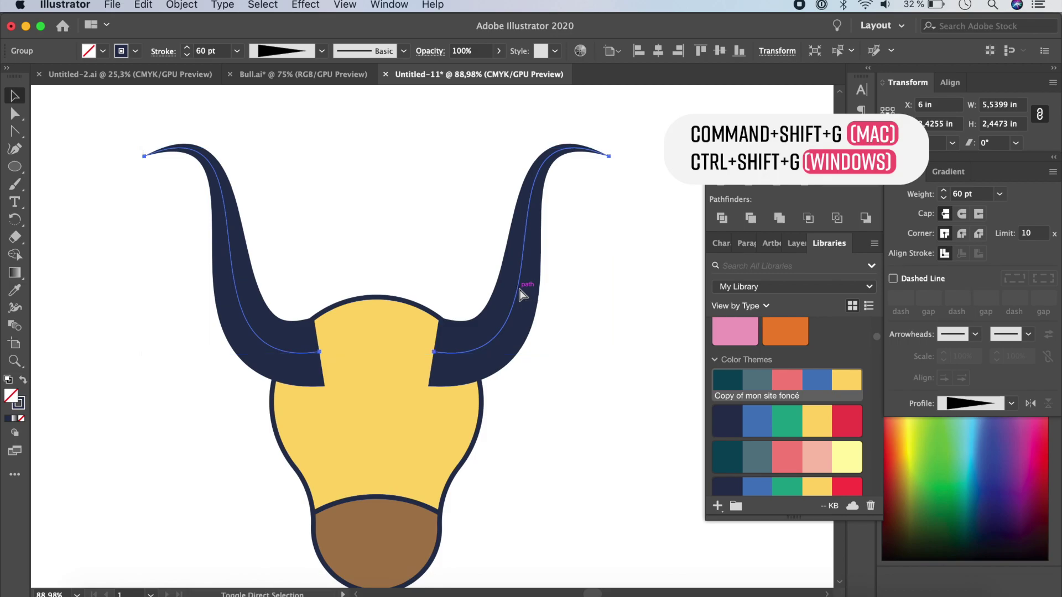
click(646, 286)
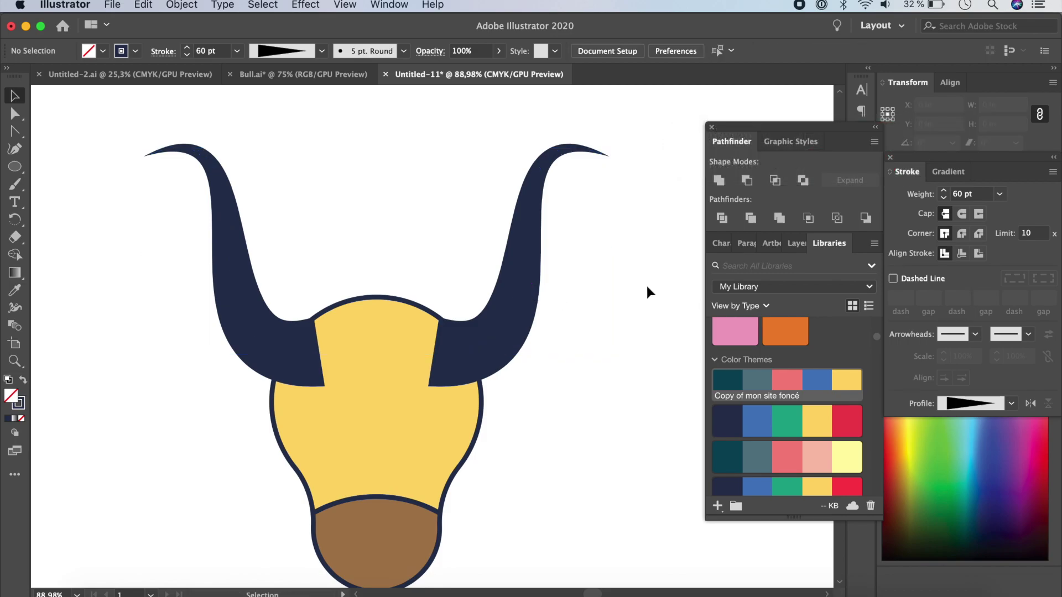
click(544, 301)
key(super+minus)
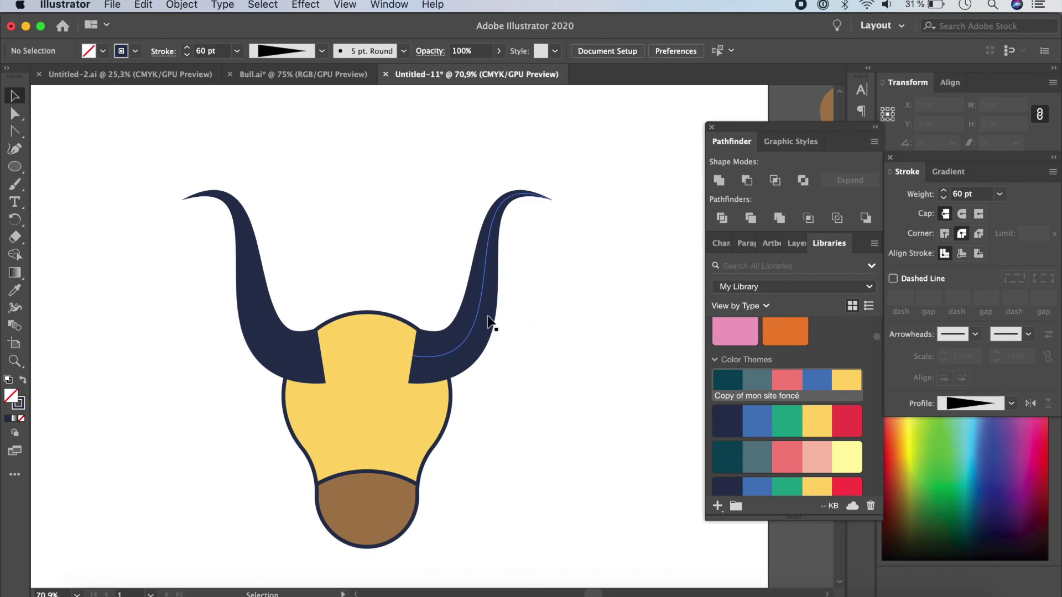
- Try a dashed line on the strokes of both horns and undo it
click(491, 322)
shift+click(279, 337)
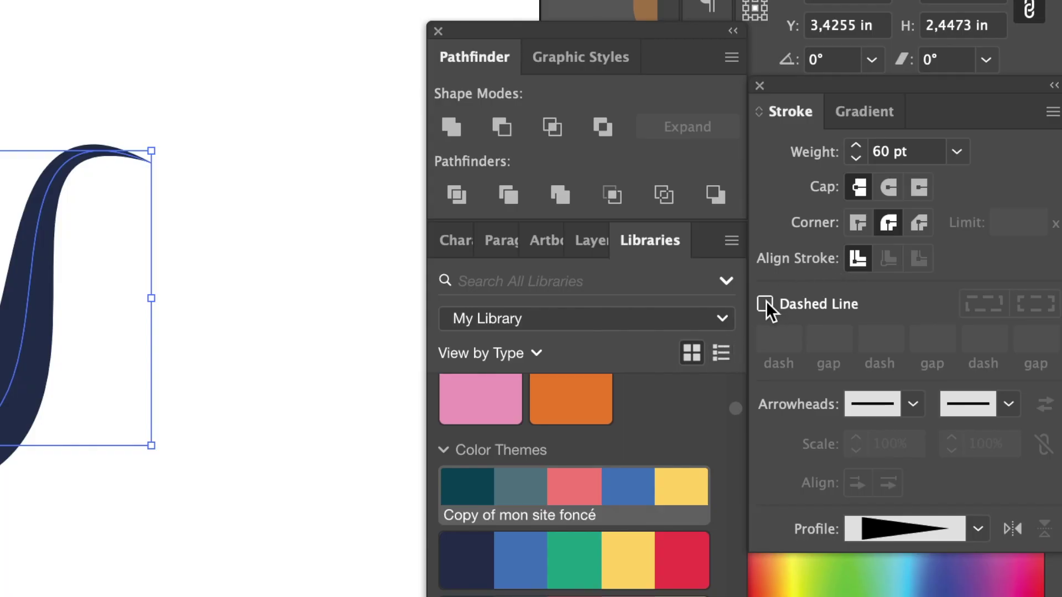
click(765, 303)
click(247, 445)
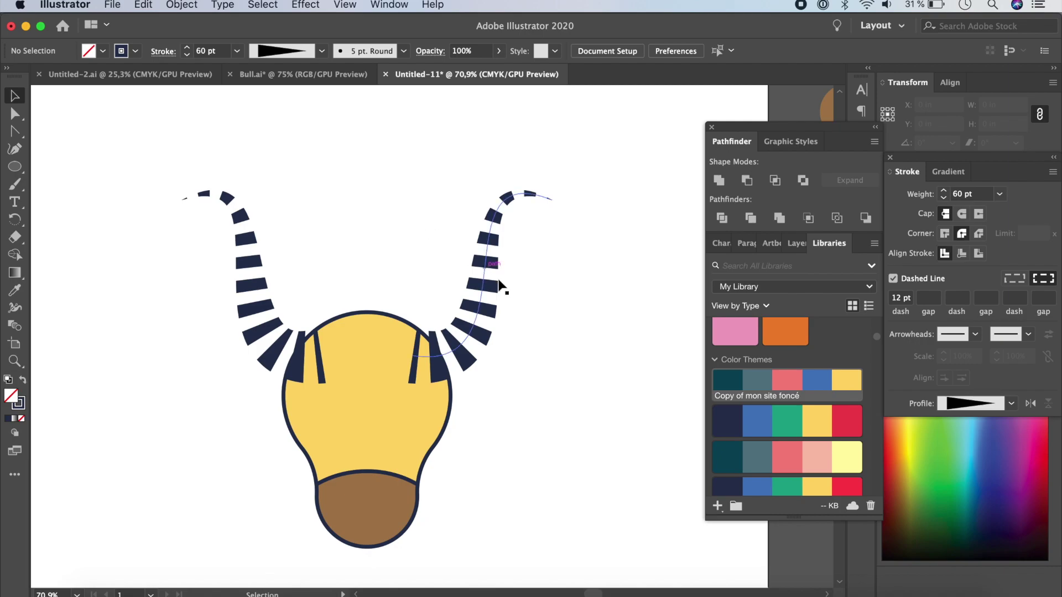
key(super+z)
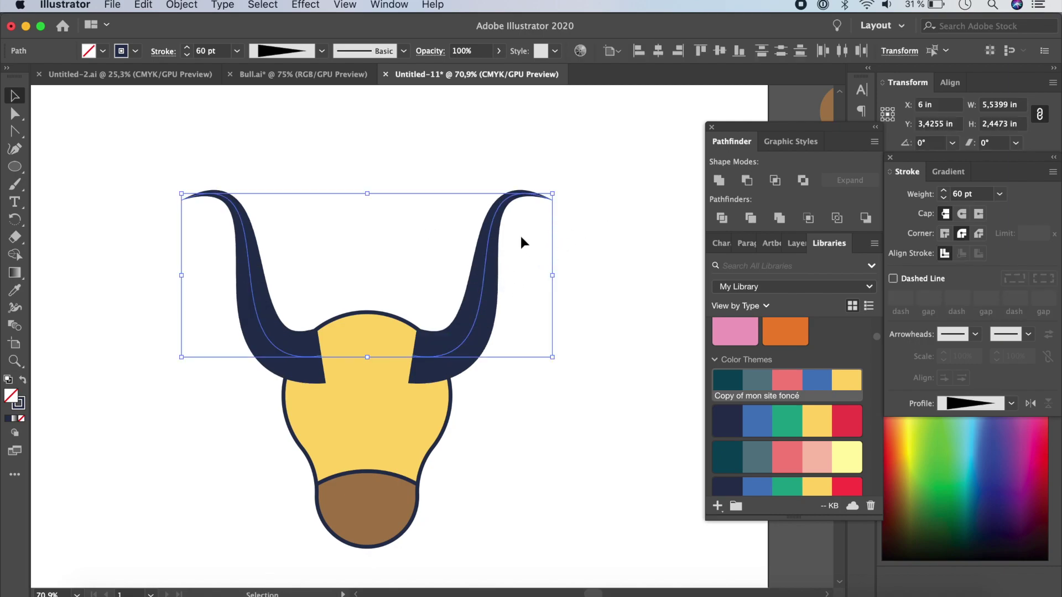
- Convert the tapered strokes of both horns into filled shapes with Outline Stroke
click(183, 6)
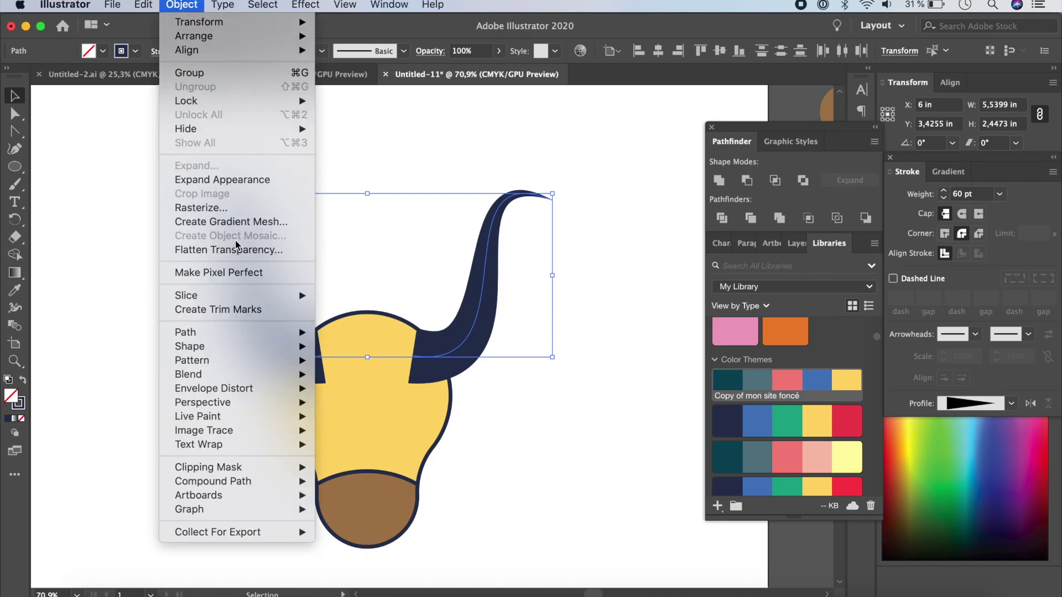
mouse_move(223, 332)
click(357, 371)
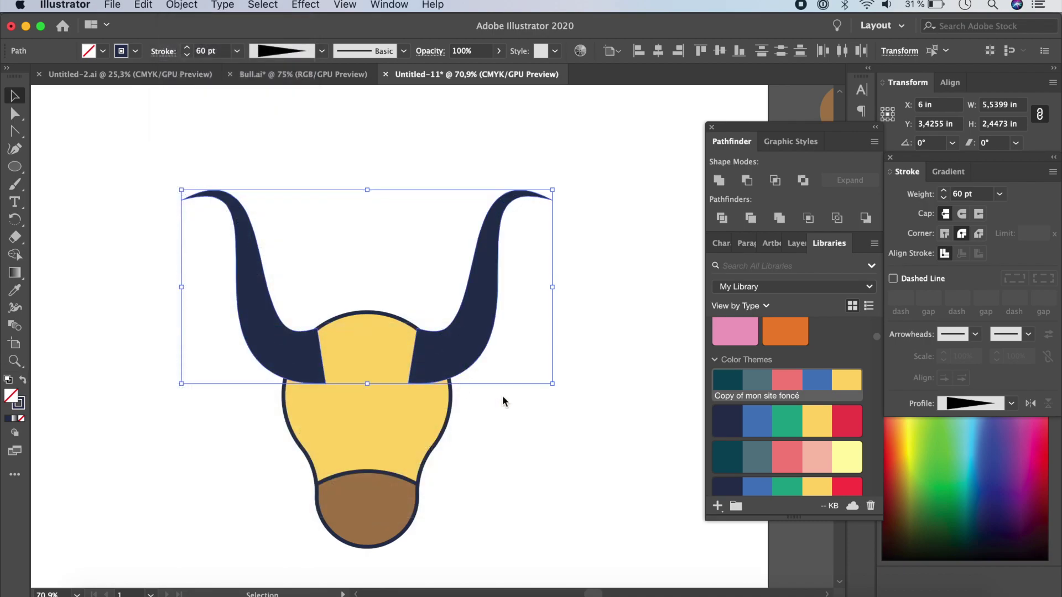
click(663, 464)
click(463, 329)
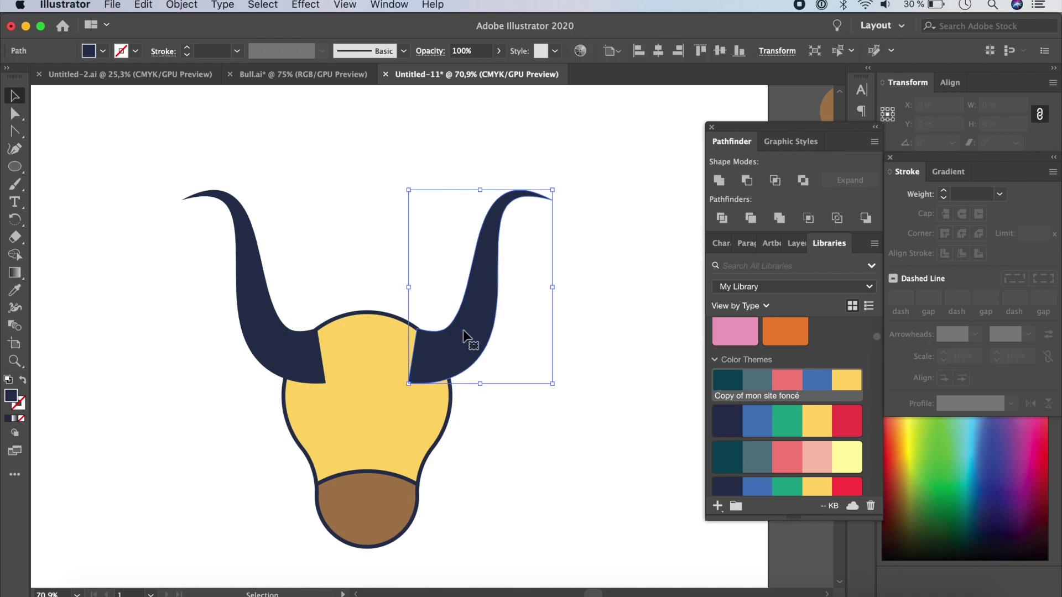
- Swap the left horn's fill and stroke colours and fill it with green from the Tutorial colour theme
click(255, 322)
scroll(255, 318, up, 5)
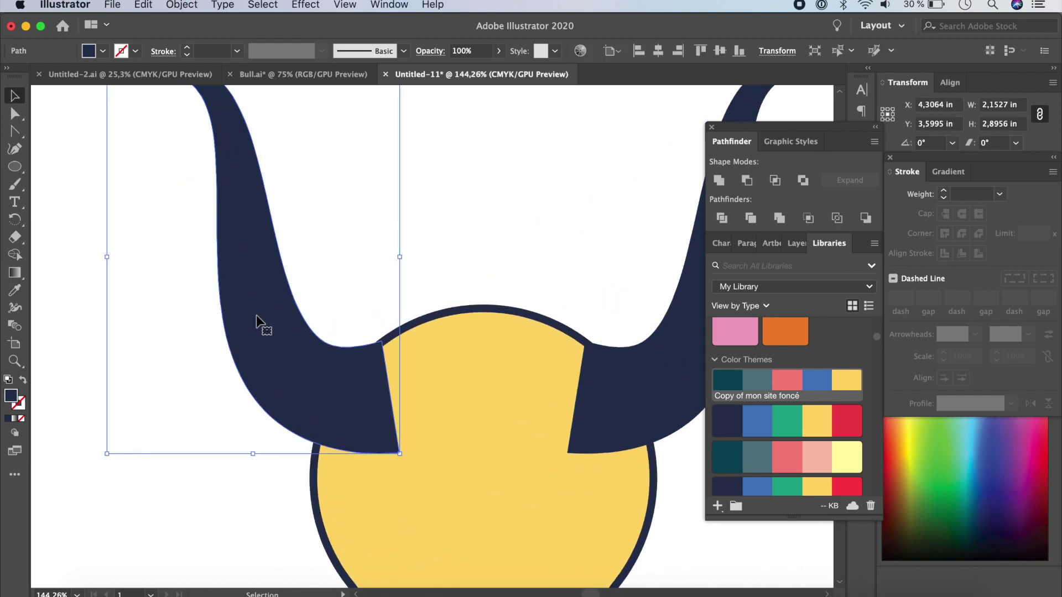
scroll(267, 360, up, 5)
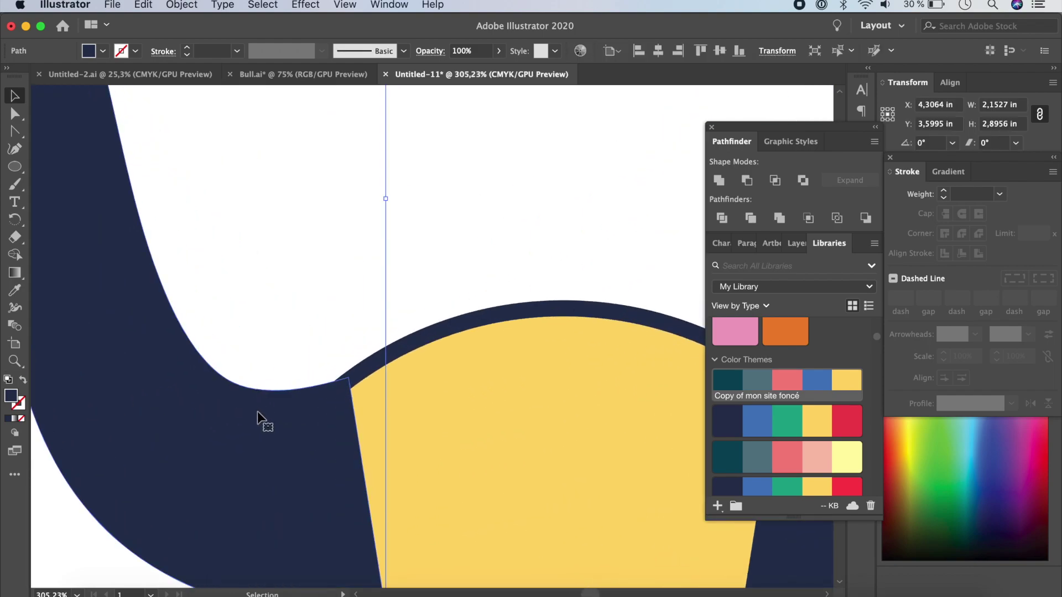
scroll(260, 425, down, 10)
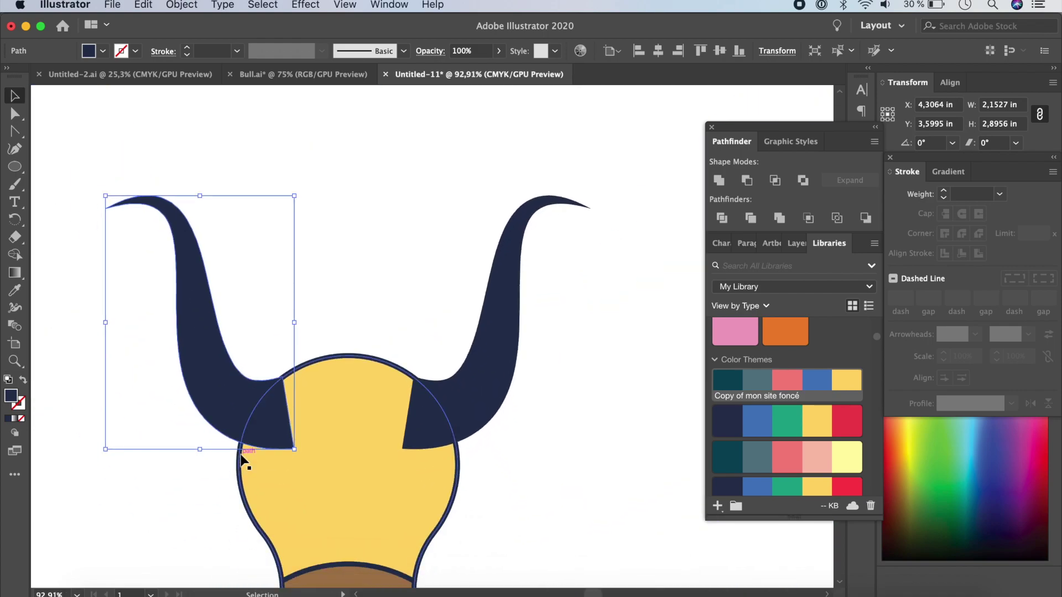
scroll(242, 459, down, 3)
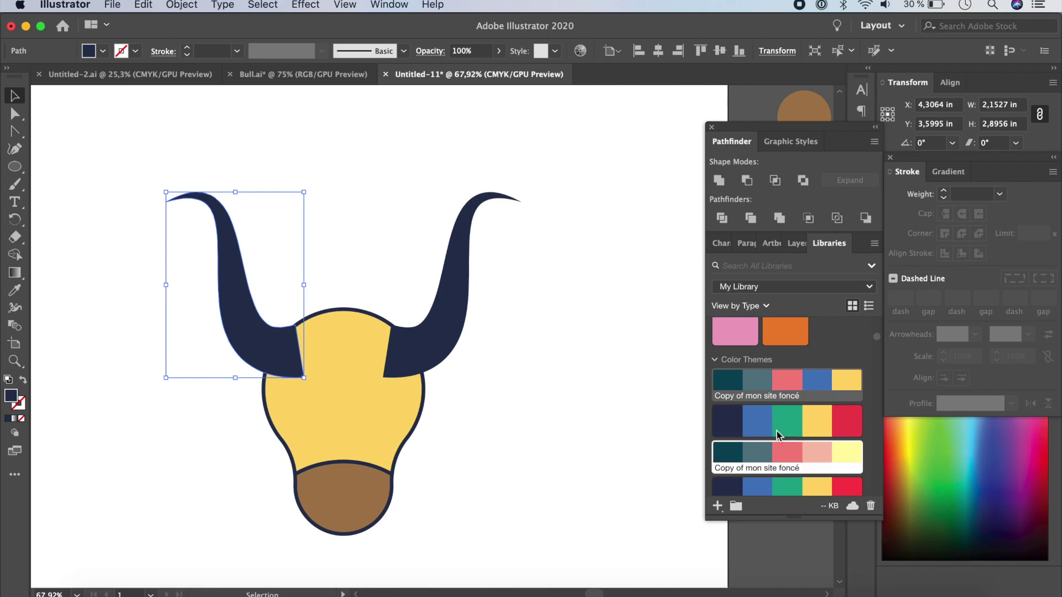
click(24, 381)
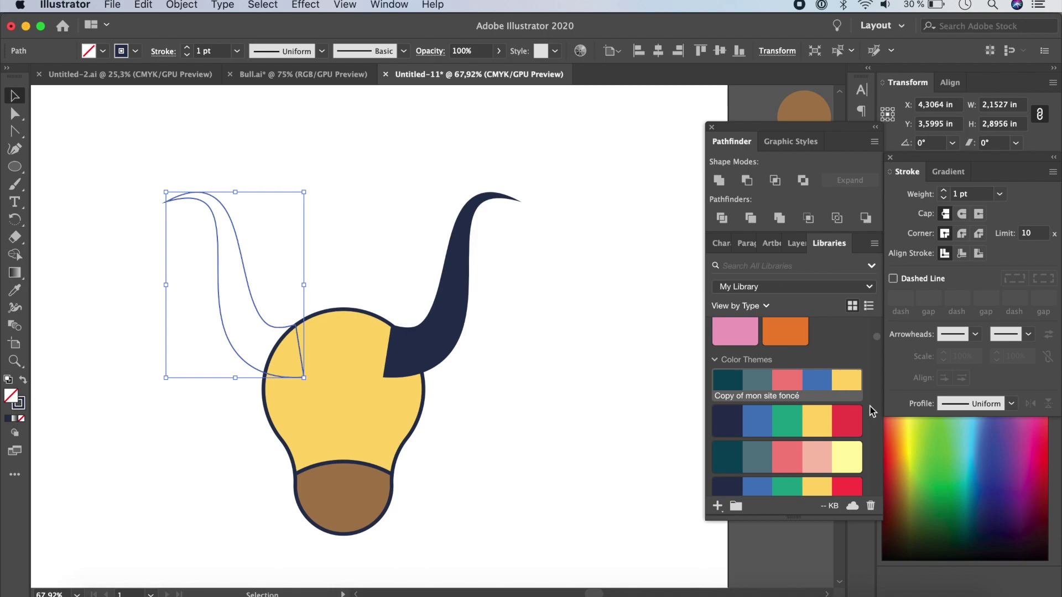
click(770, 414)
- Swap the right horn's fill and stroke colours and fill it with red from the Tutorial colour theme
click(450, 301)
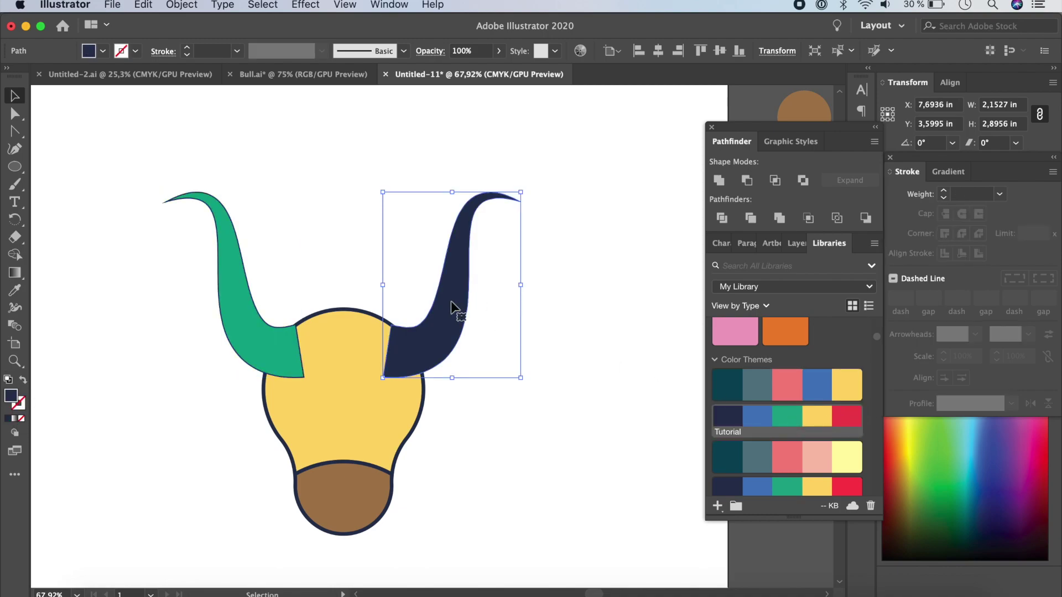
click(24, 380)
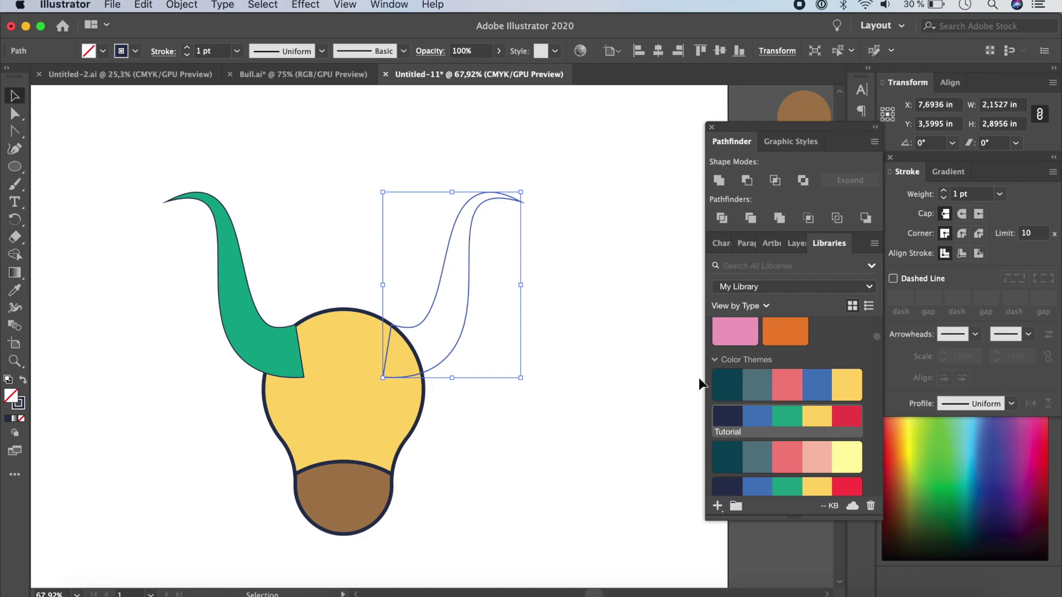
click(850, 417)
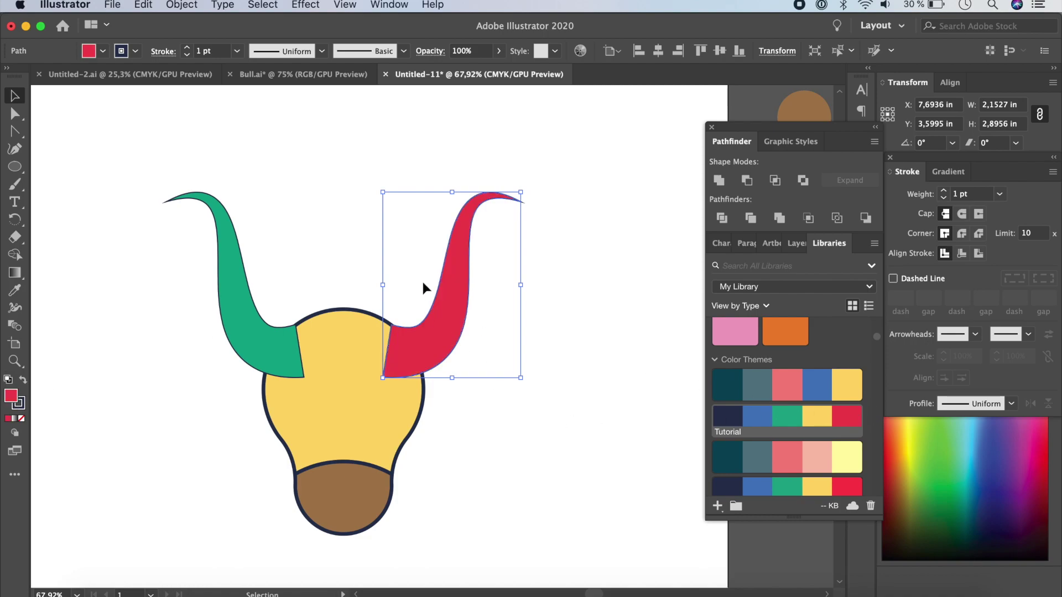
- Set the outline weight of both horns to 4 pt
shift+click(271, 343)
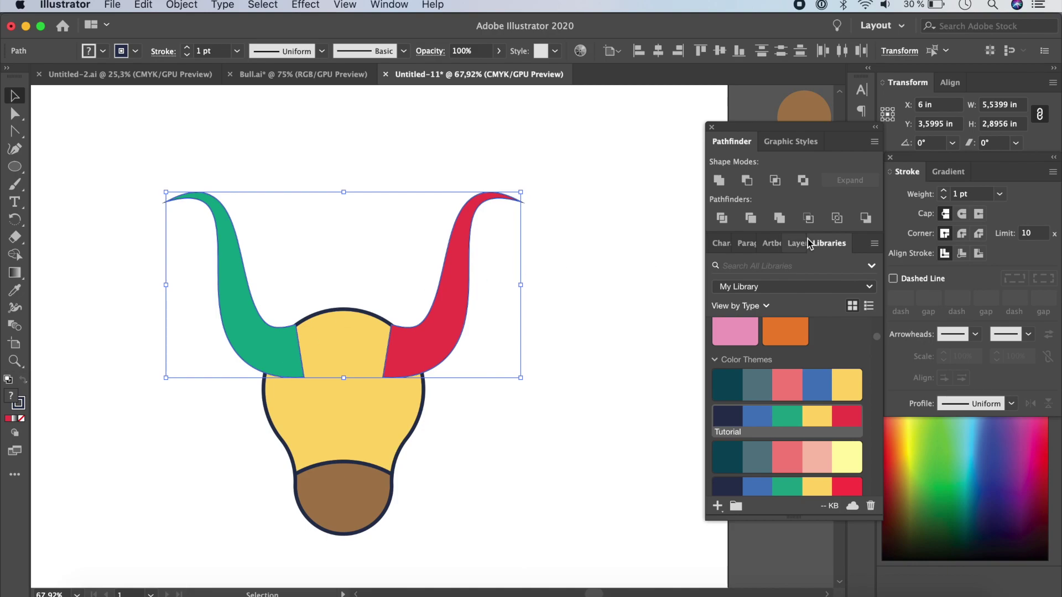
click(999, 194)
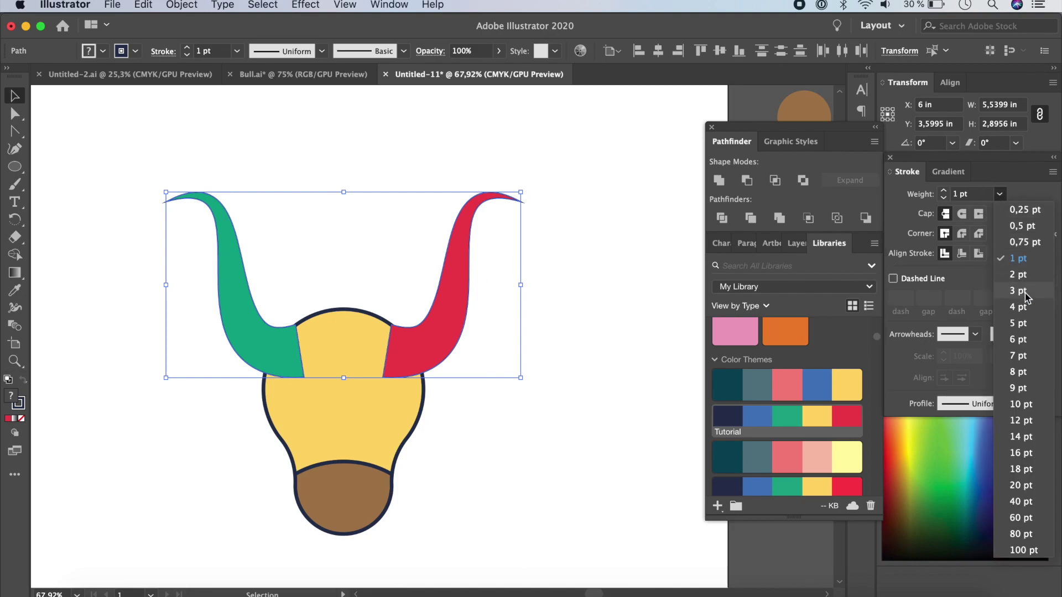
click(1023, 310)
click(626, 378)
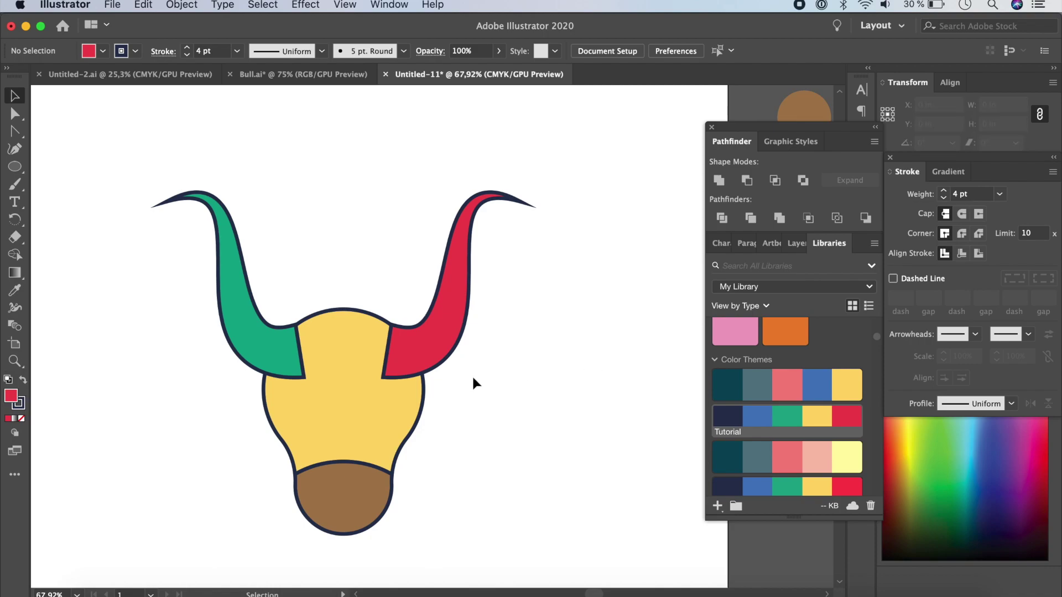
- Send both horns to the back, behind the bull's head
click(422, 337)
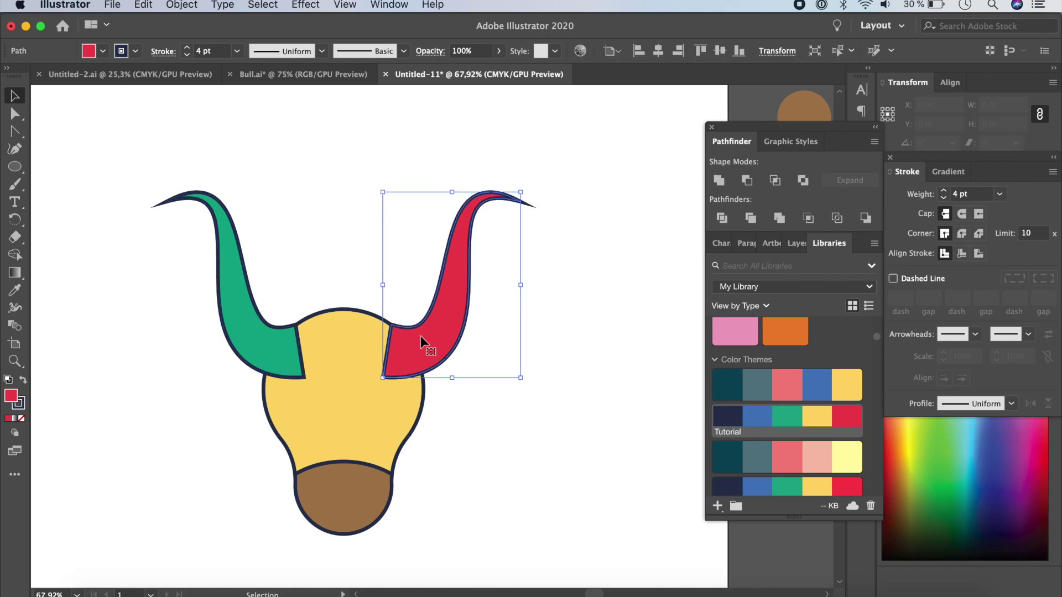
shift+click(289, 347)
key(super+shift+bracketleft)
key(a)
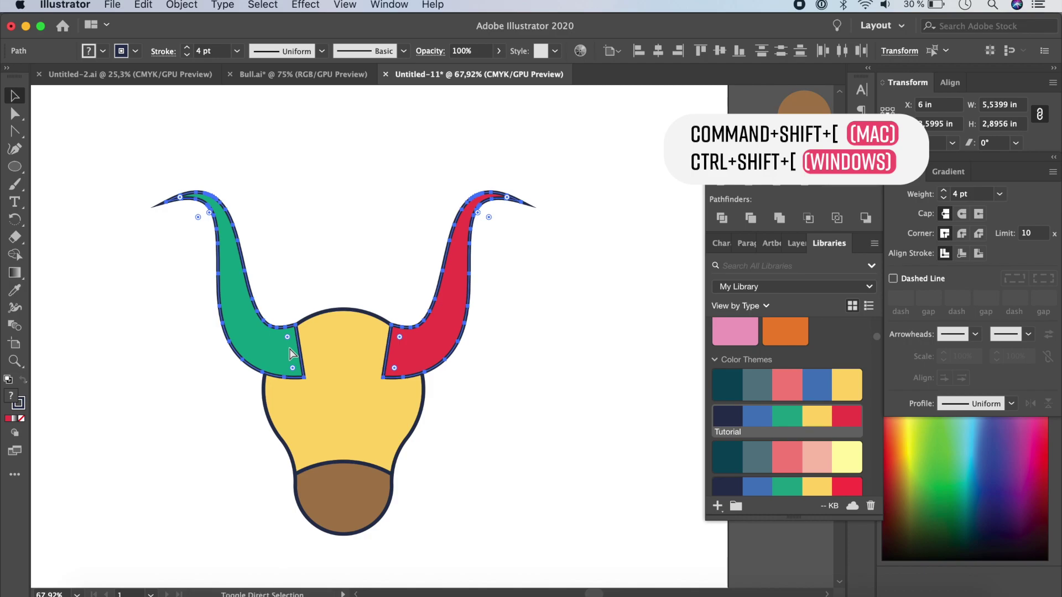
- Arrange the green and red horns behind the yellow head shape and deselect them
key(super+shift+bracketleft)
key(v)
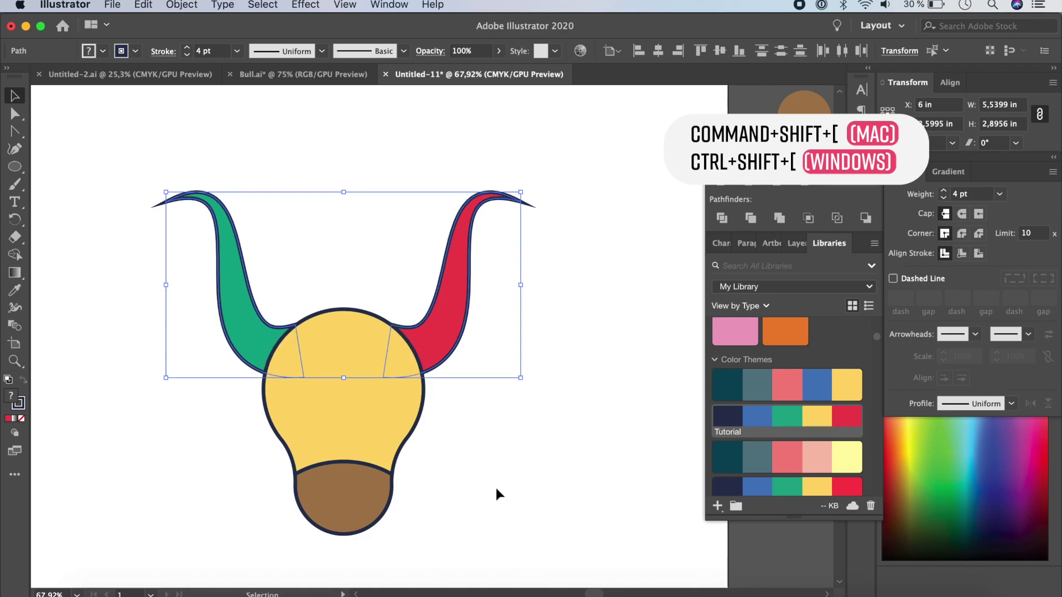
click(495, 486)
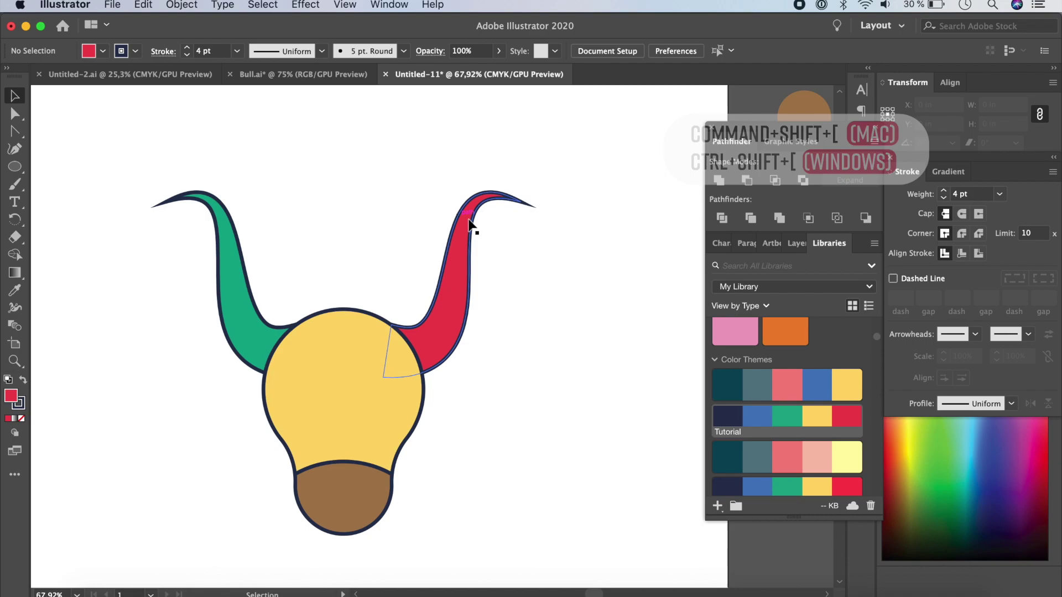
- Give the outlines of both horns round caps and round joins
click(463, 258)
shift+click(235, 273)
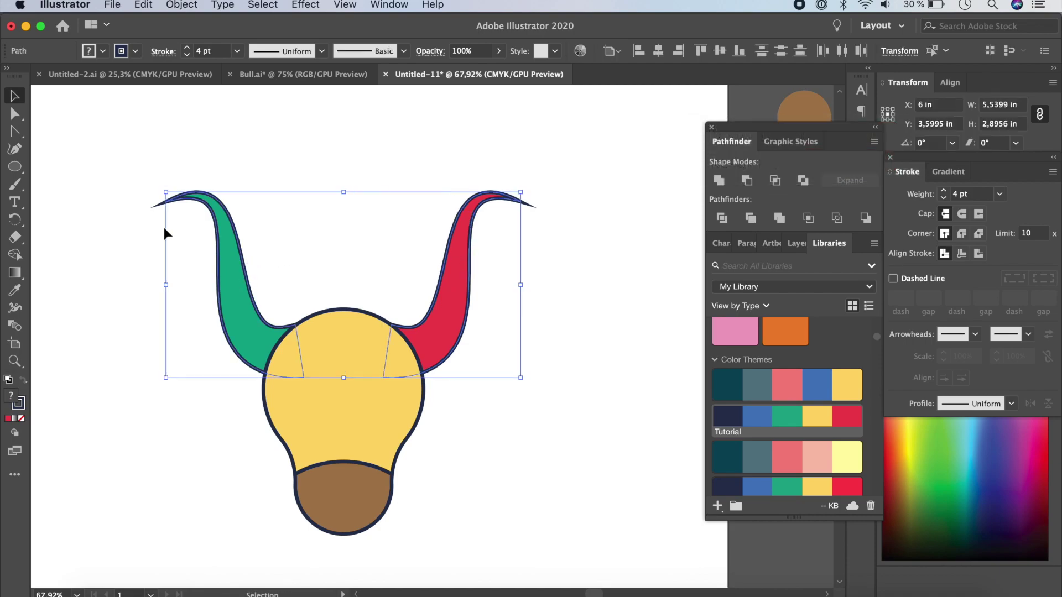
click(962, 214)
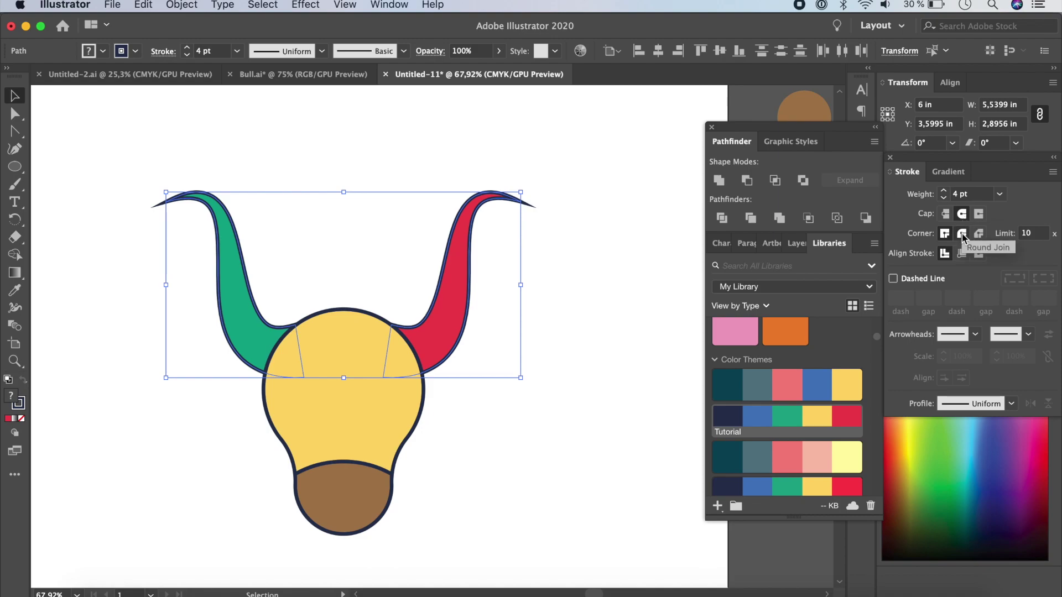
click(961, 233)
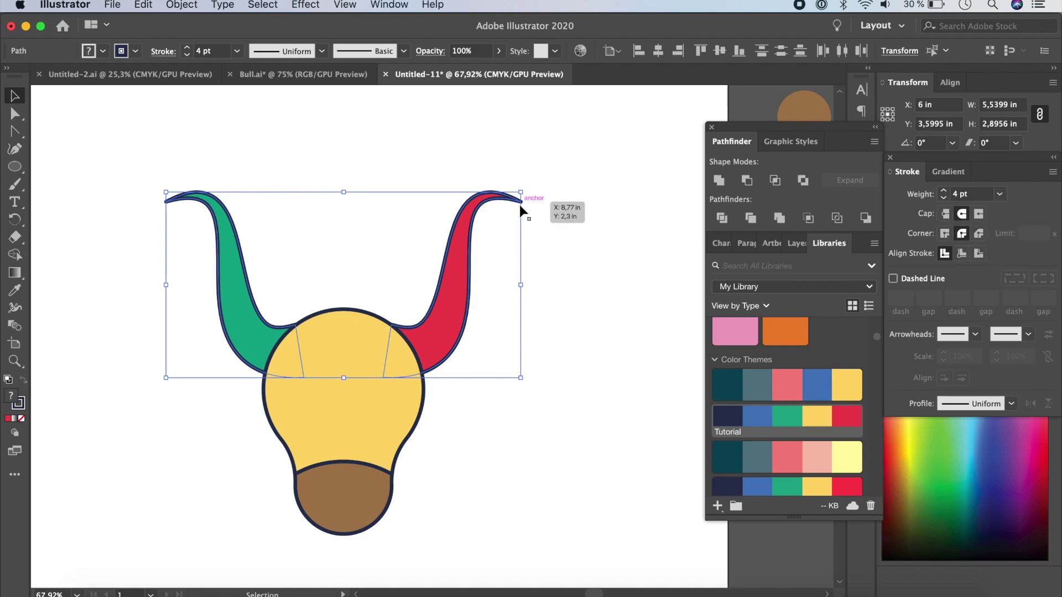
click(573, 230)
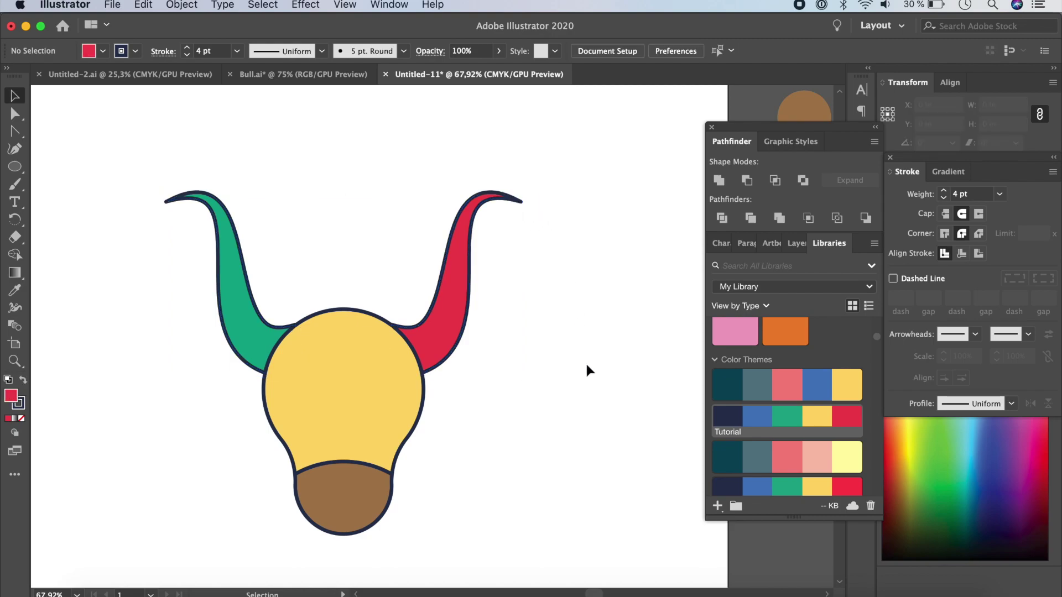
- Draw a horizontal line about 0.47 in long with the Pen tool as the bull's left eye
drag(19, 136, 81, 134)
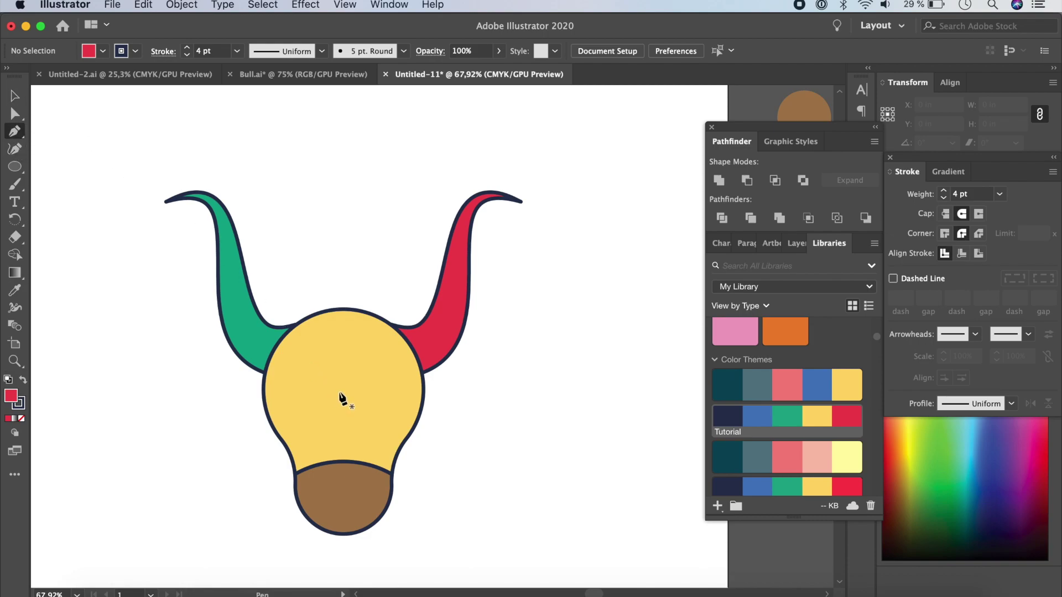
click(291, 374)
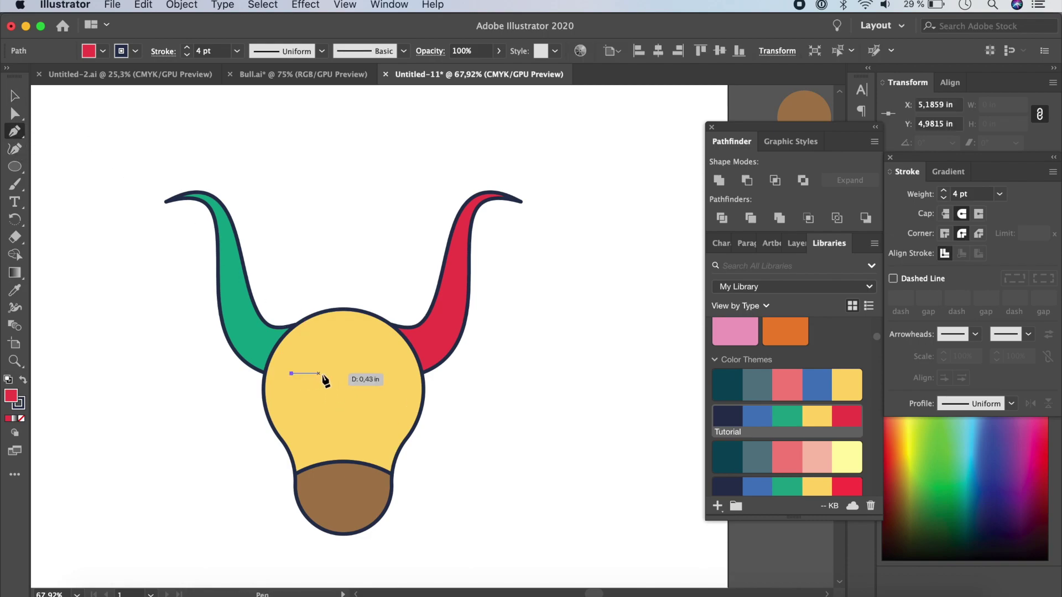
click(322, 374)
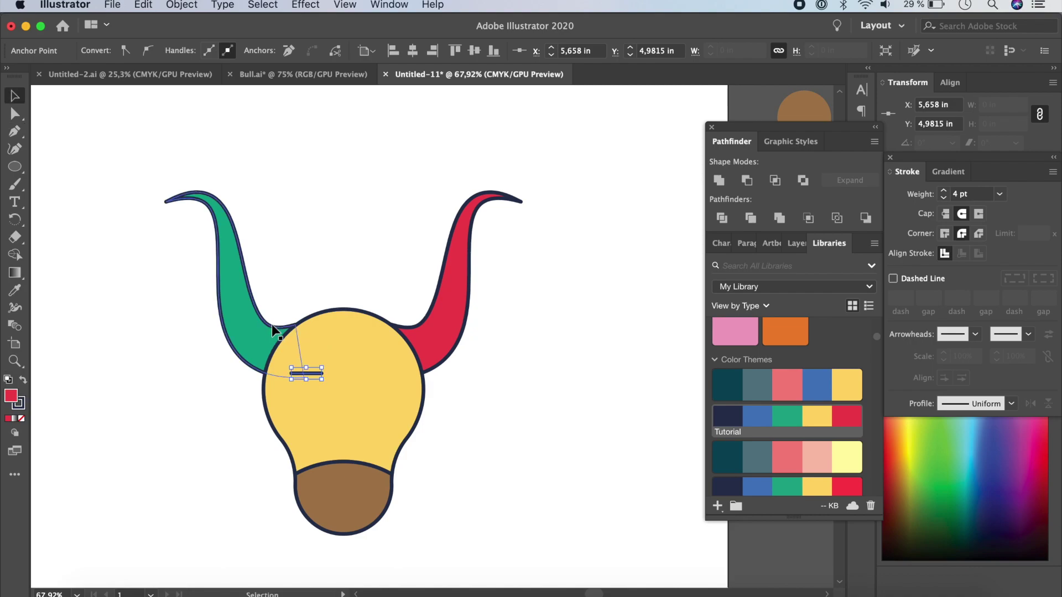
key(Escape)
key(v)
- Give the left eye line a butt cap, a miter join and a 7 pt stroke weight
click(315, 377)
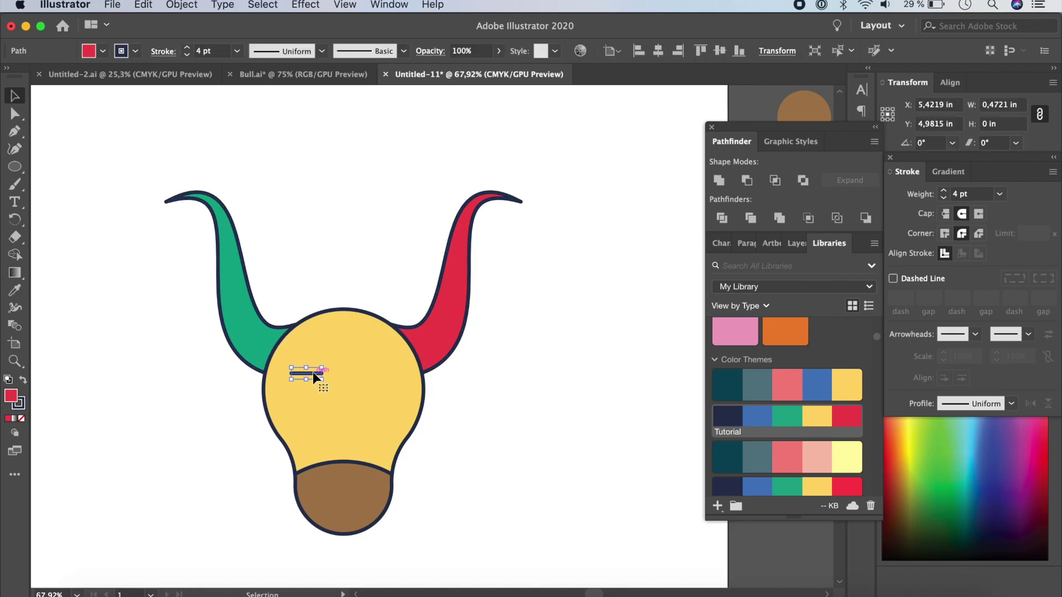
click(946, 215)
click(945, 233)
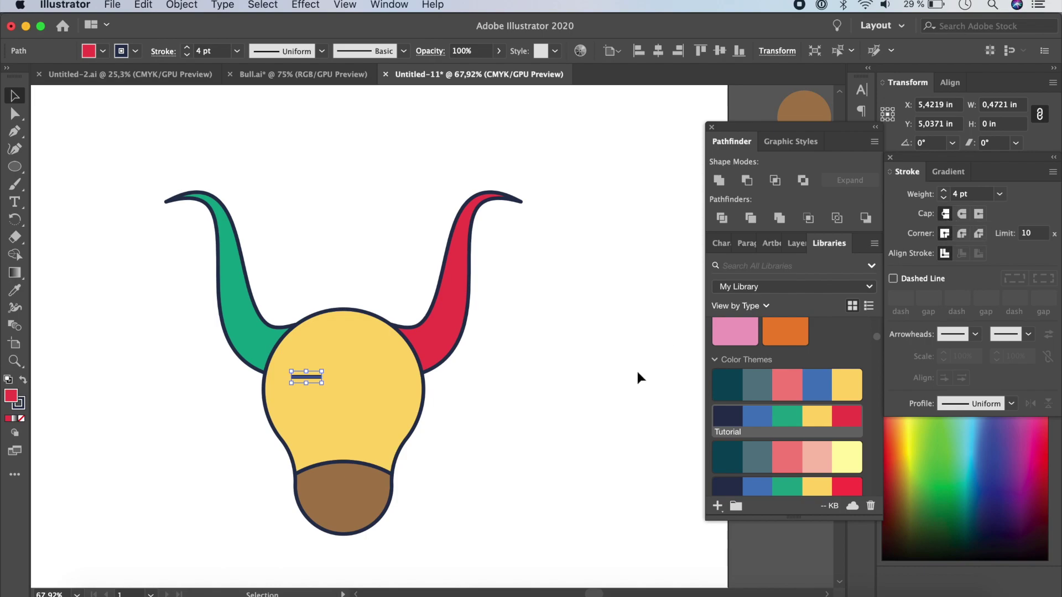
click(620, 402)
click(314, 377)
click(998, 194)
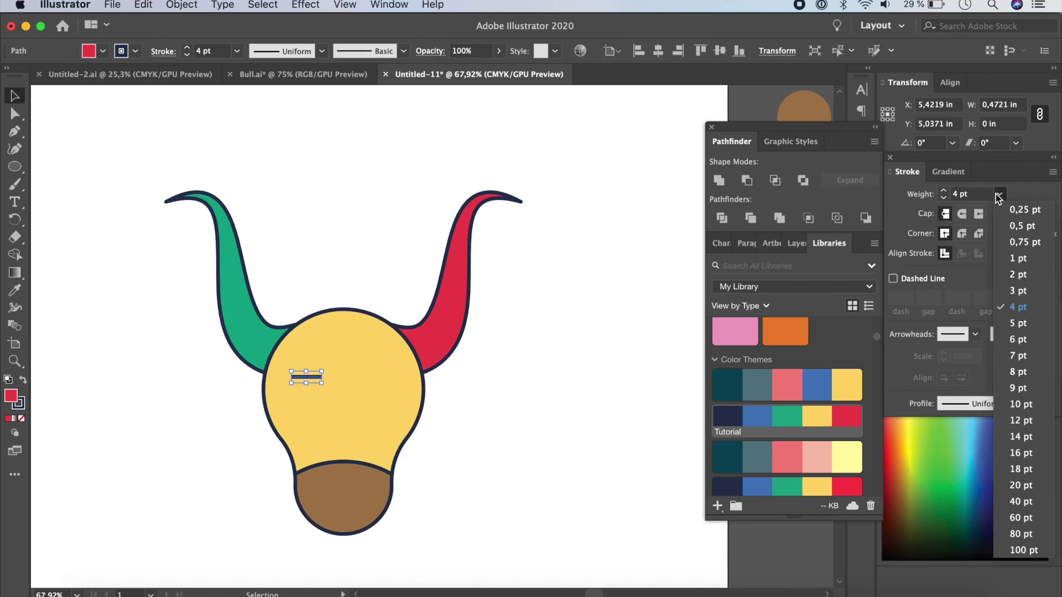
click(1028, 358)
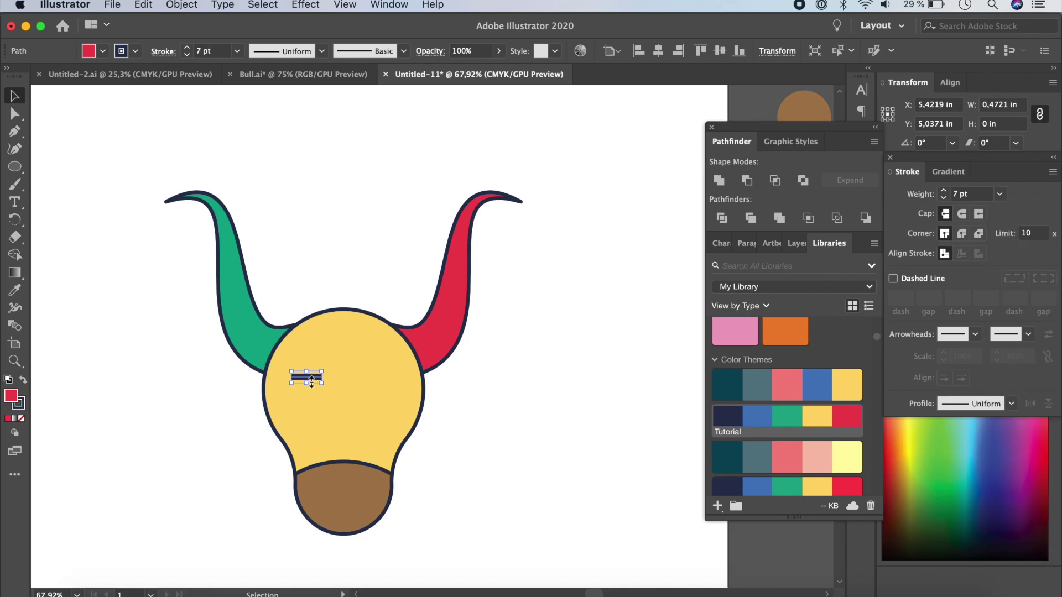
- Move the left eye line slightly down and duplicate it straight across to the right side of the face
drag(311, 380, 318, 387)
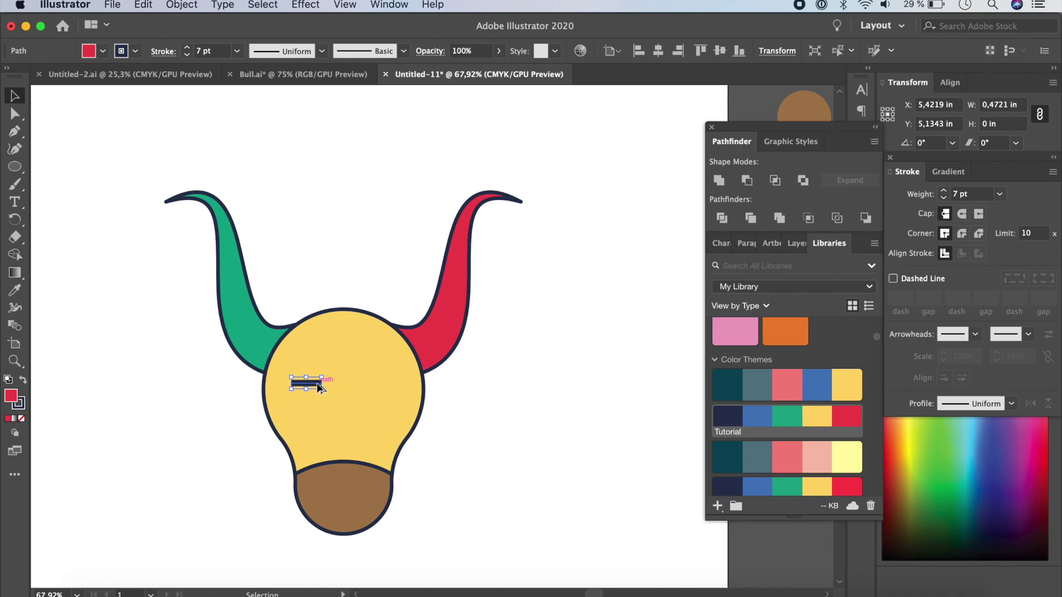
drag(317, 384, 383, 383)
key(super+shift+a)
- Group the two eye lines and centre the group horizontally
click(296, 382)
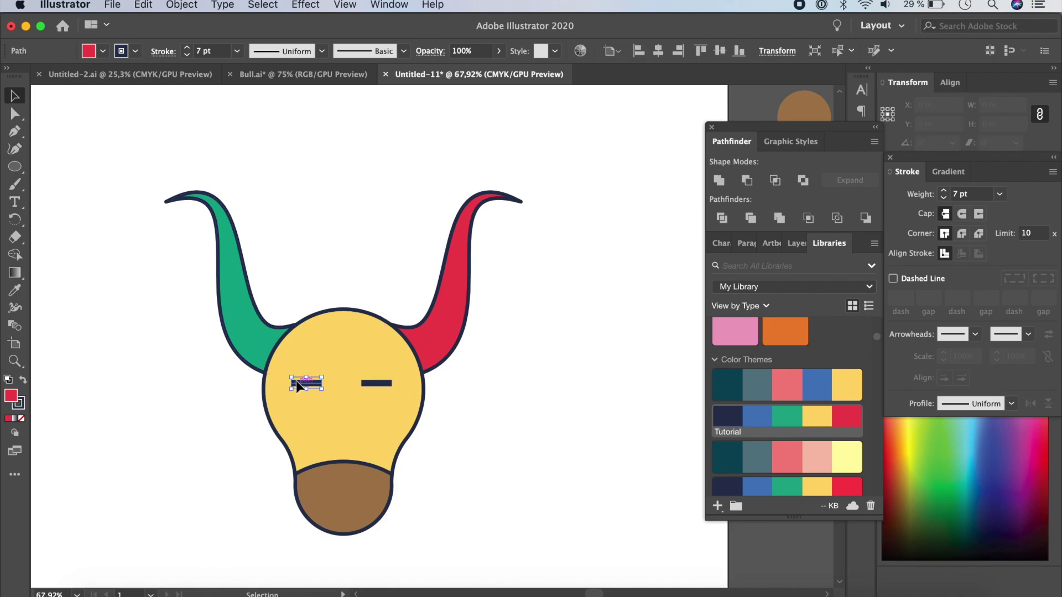
shift+click(381, 384)
key(super+g)
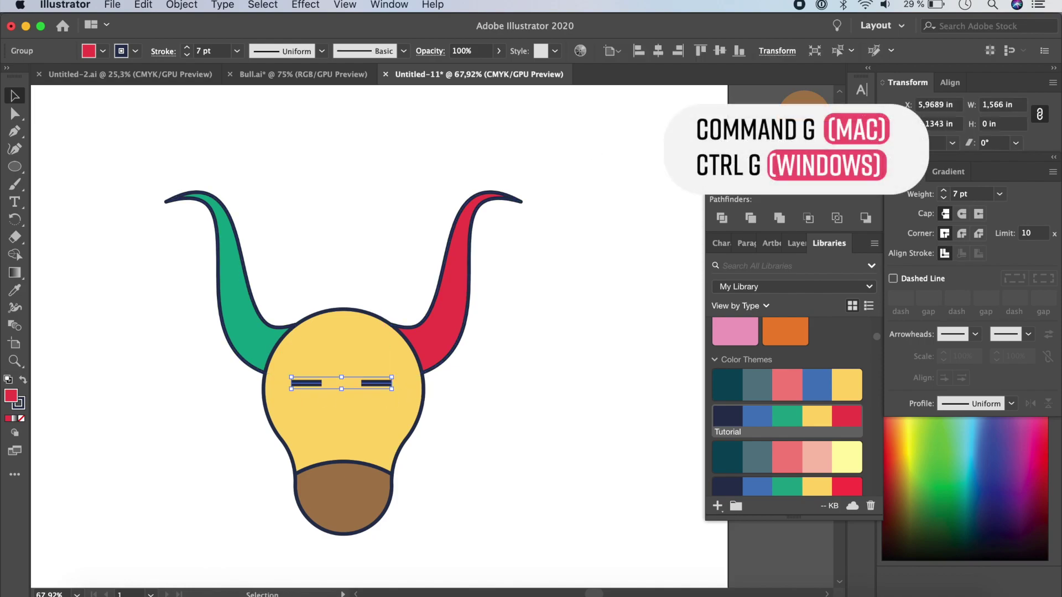
click(657, 55)
click(540, 487)
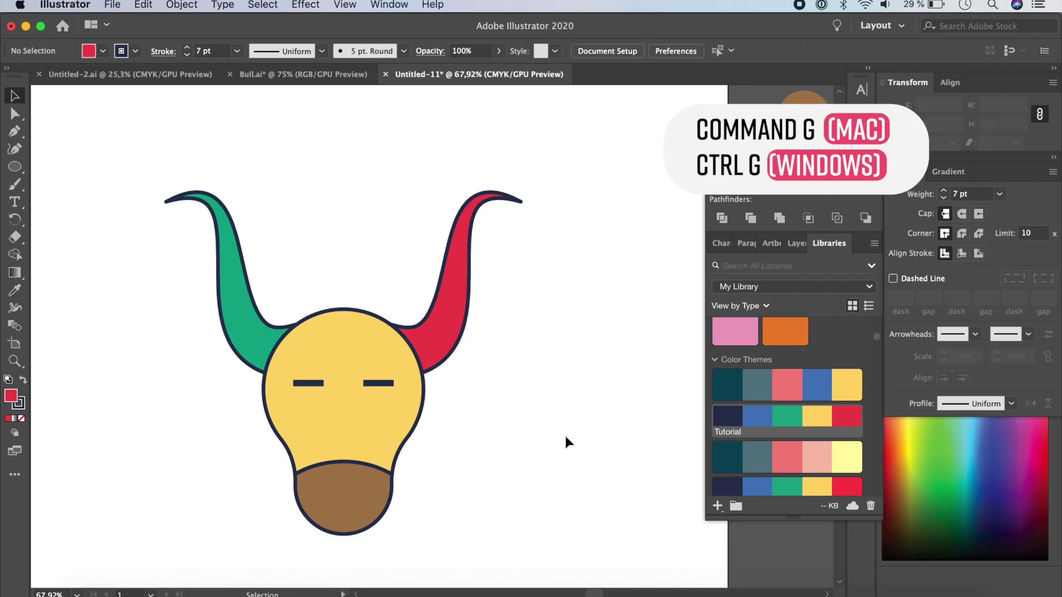
- Nudge the grouped eyes slightly down the face
click(387, 385)
key(shift+Down)
key(shift+Down)
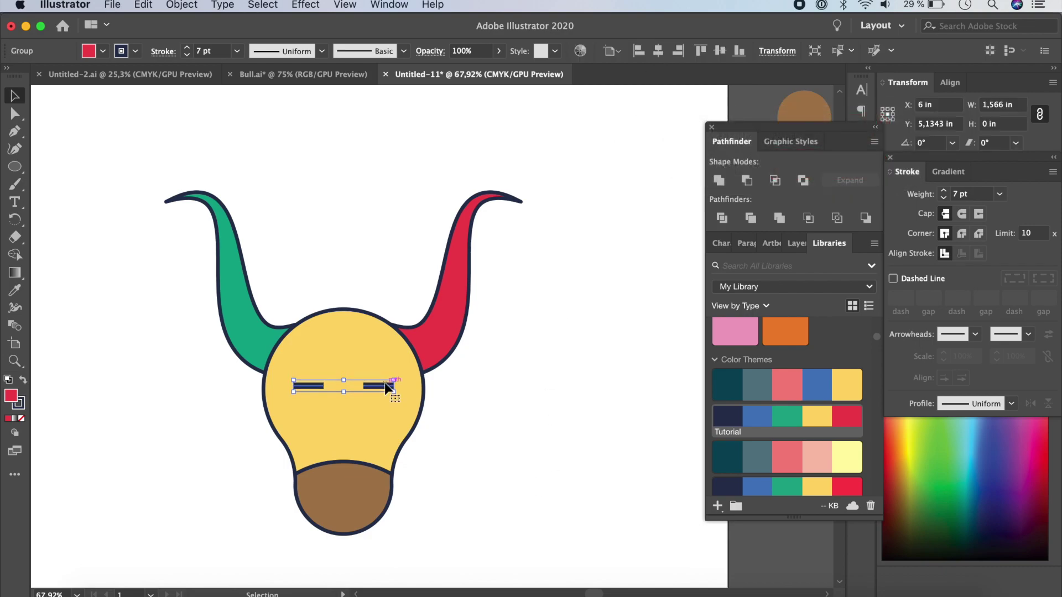
click(543, 443)
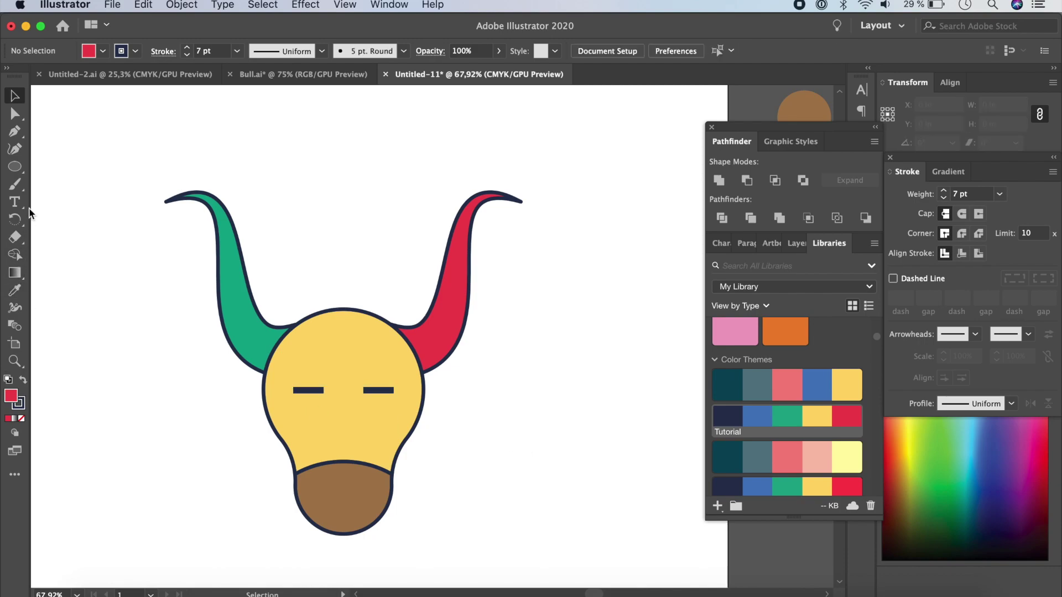
- Draw a nose ellipse about 0.62 by 0.30 in, centred on the muzzle, with a black fill and no stroke
click(15, 167)
drag(324, 483, 363, 501)
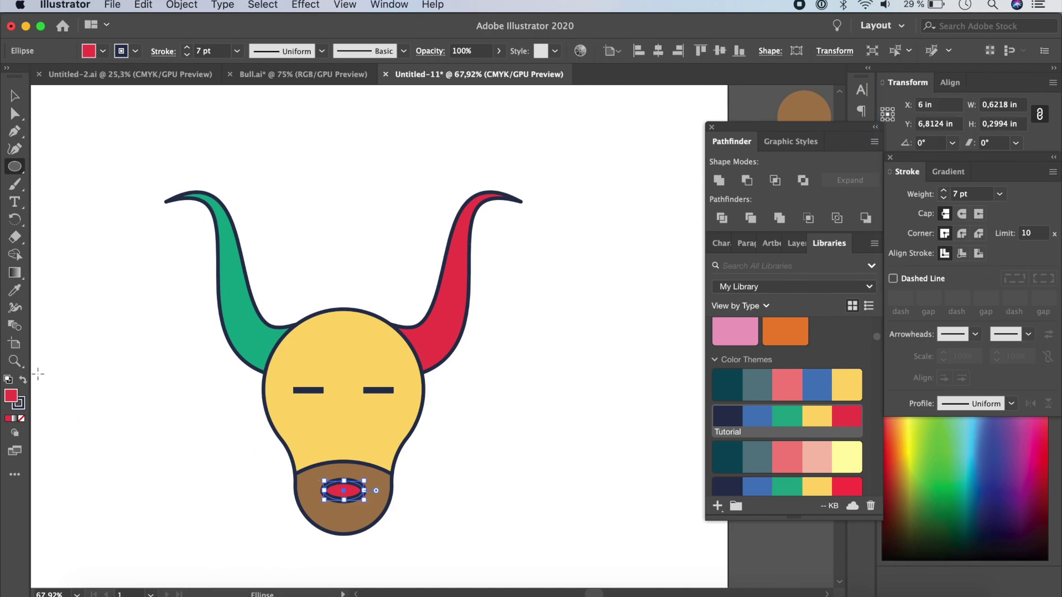
click(20, 406)
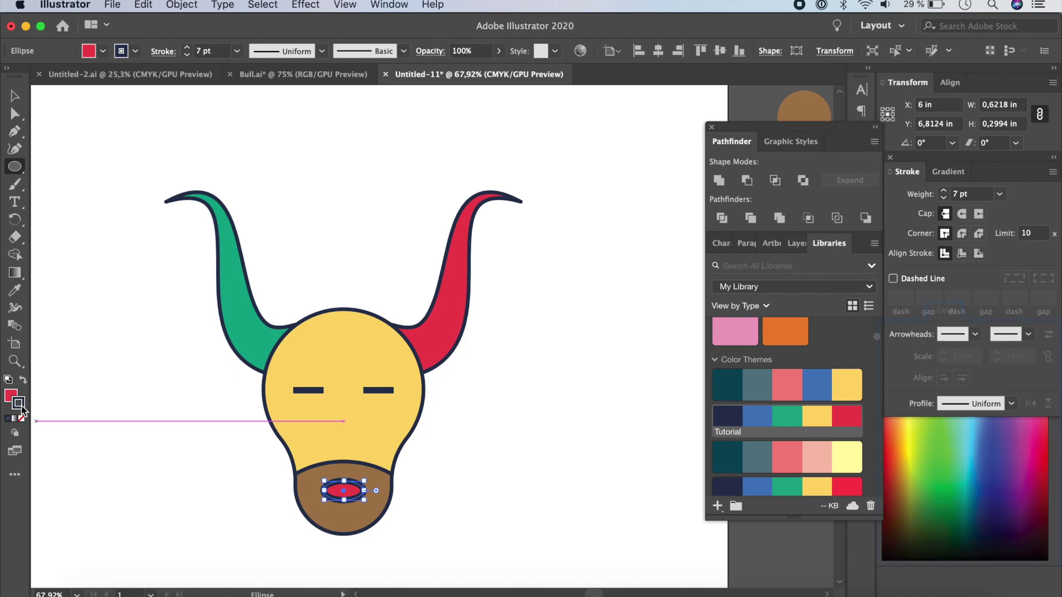
click(23, 419)
click(10, 396)
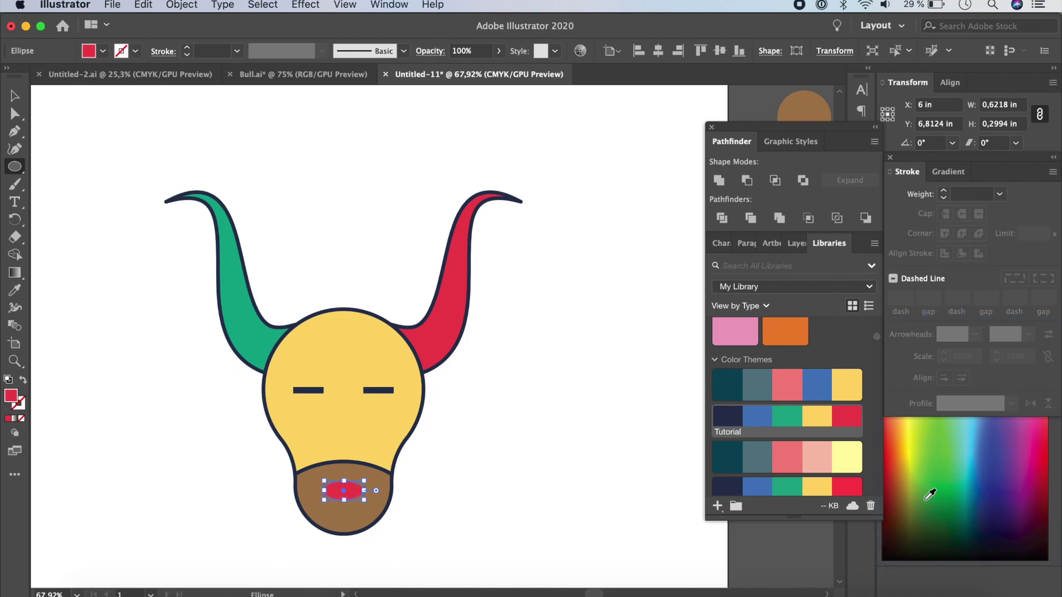
click(889, 553)
key(v)
scroll(556, 459, left, 2)
click(553, 447)
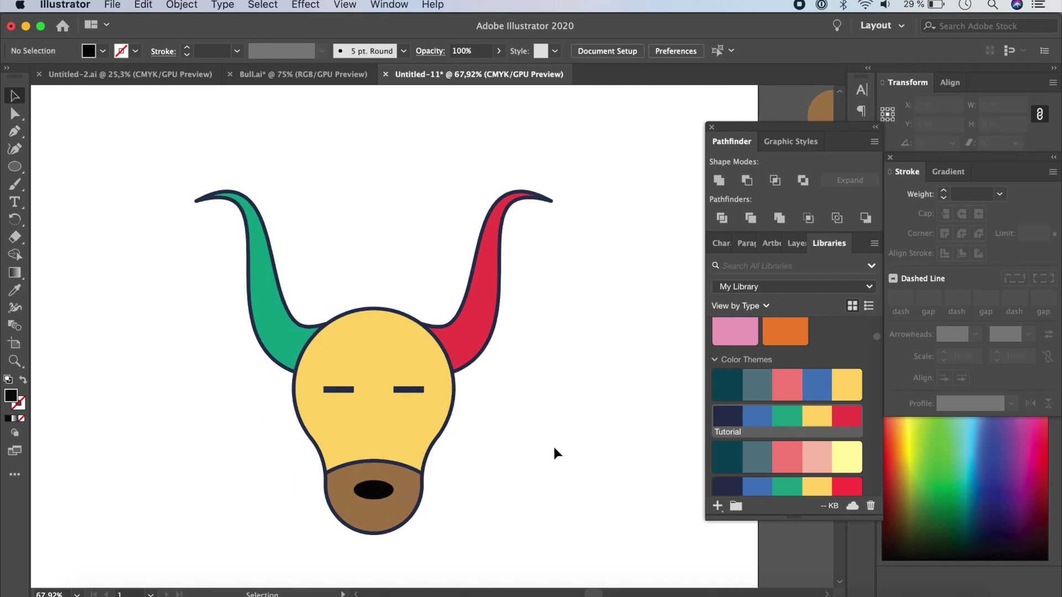
- Check the Bull.ai reference and, back in Untitled-11, draw an unfilled, black-stroked circle about 3.07 in wide centred between the eyes
click(340, 75)
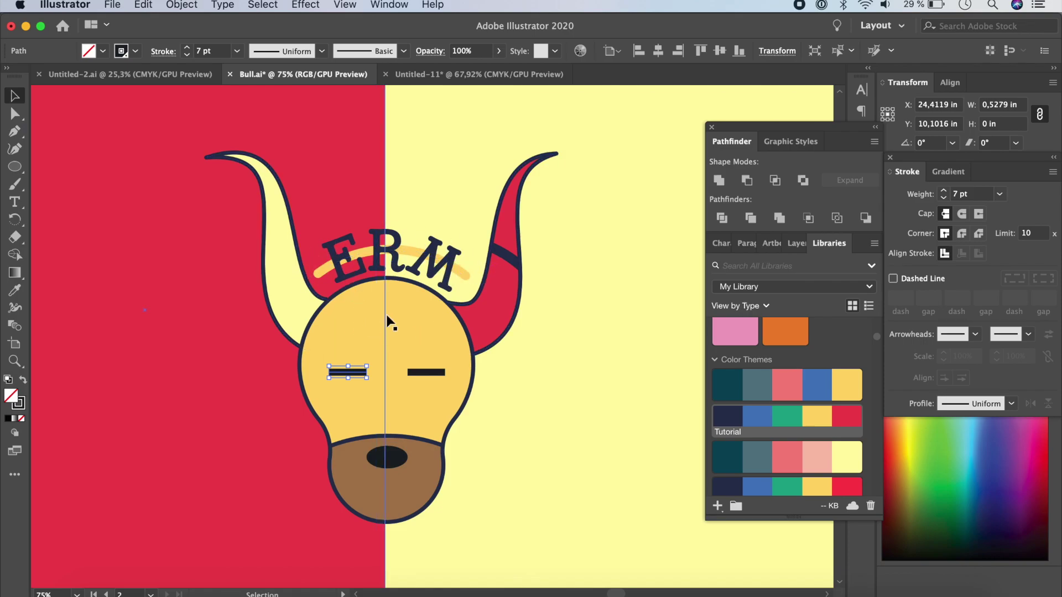
click(476, 78)
click(15, 166)
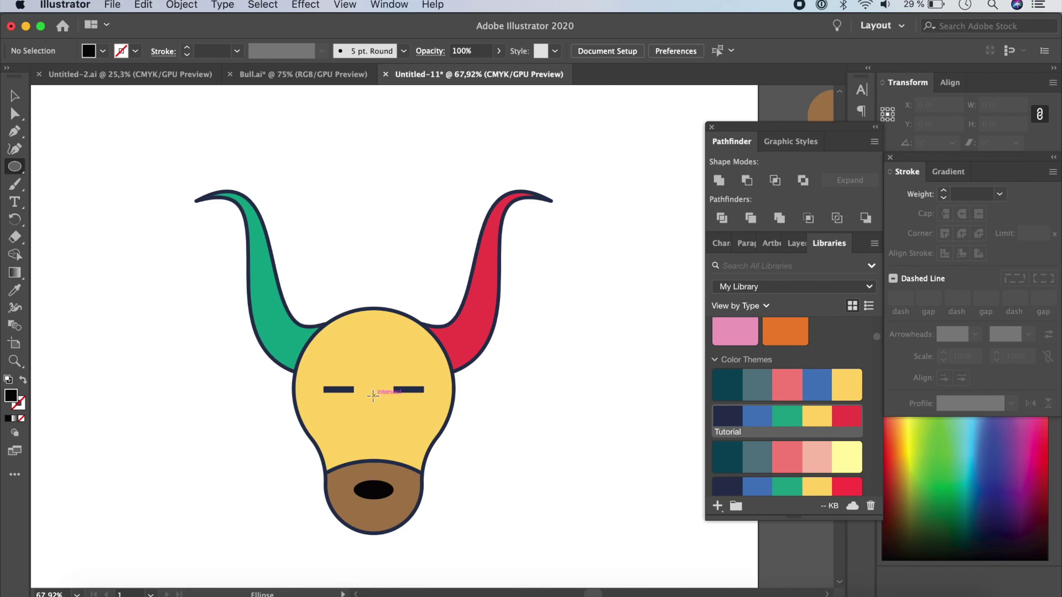
drag(373, 395, 473, 470)
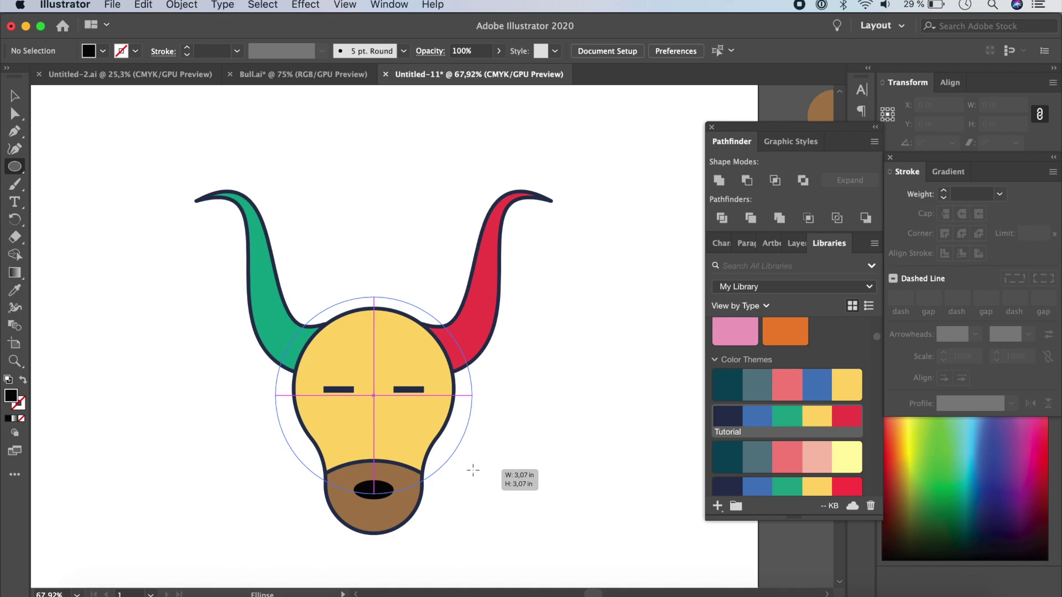
drag(473, 470, 473, 470)
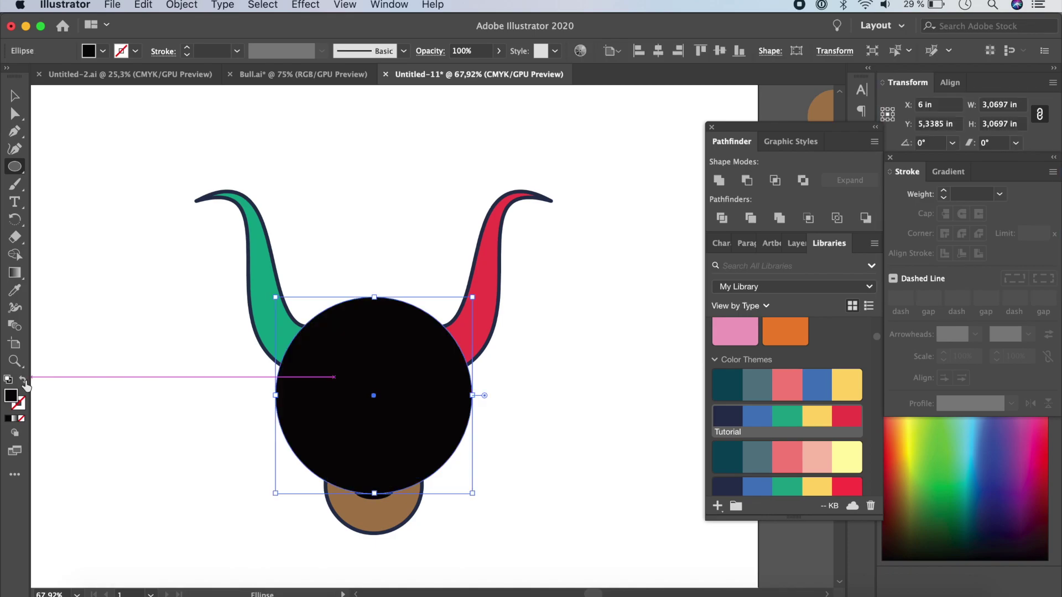
click(23, 380)
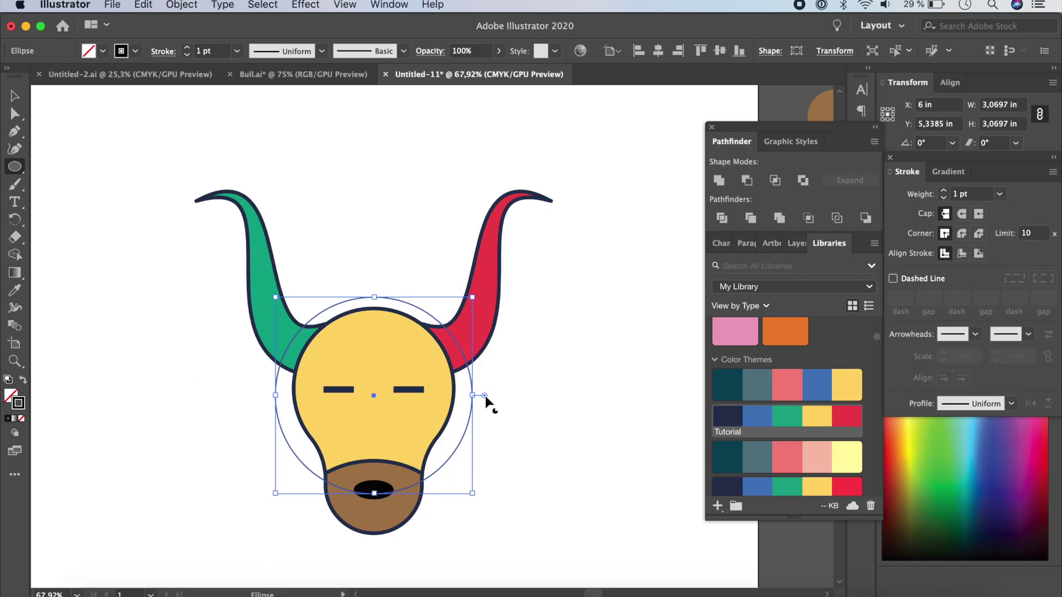
- Cut the circle to a pie wedge about 1.92 in wide over the head and delete its centre anchor to leave an open arc
drag(485, 396, 449, 303)
drag(485, 397, 305, 309)
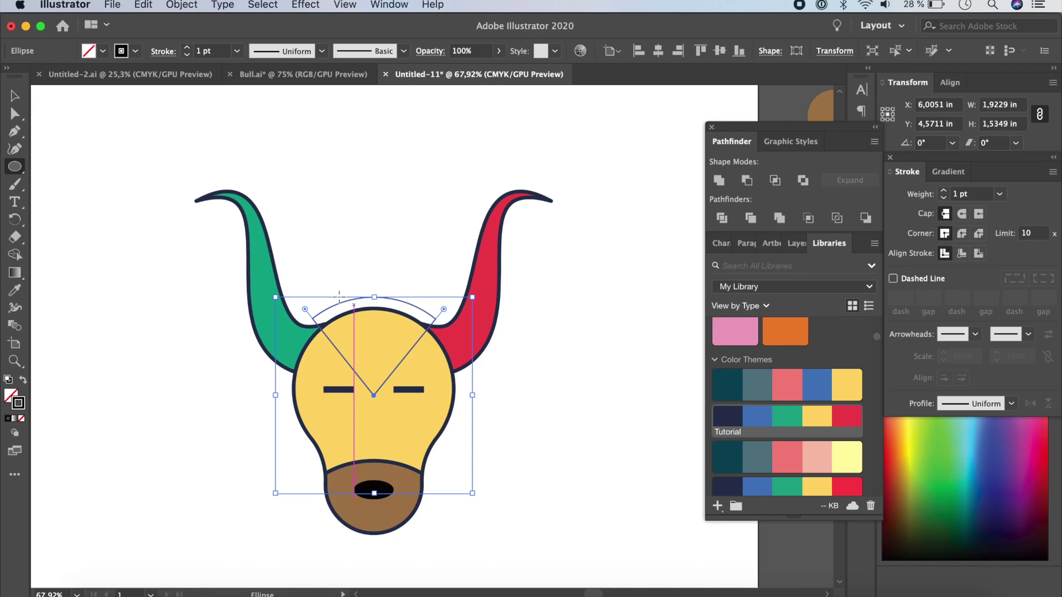
click(16, 96)
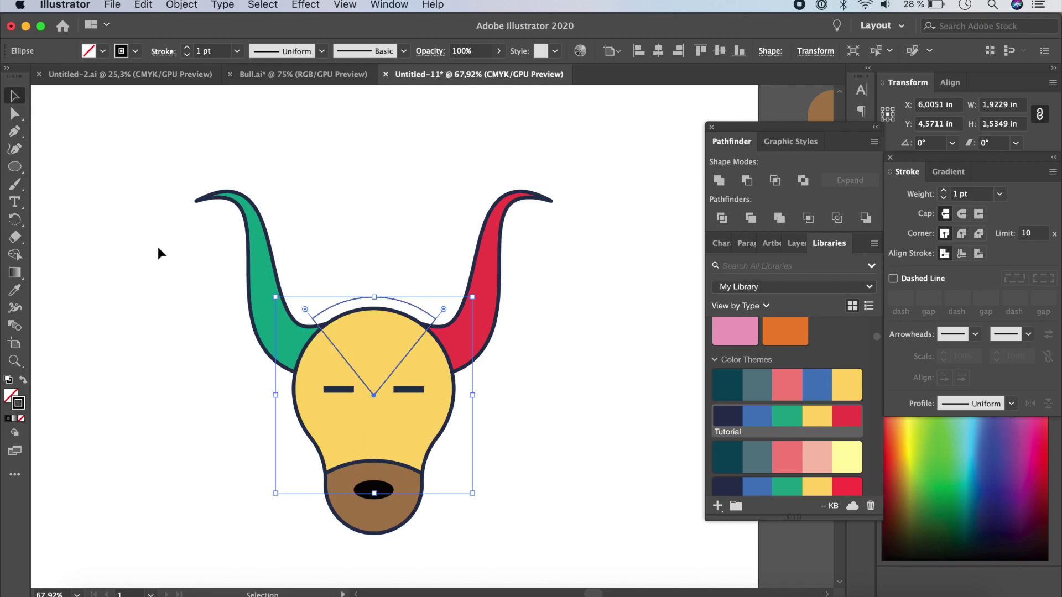
click(15, 114)
click(374, 396)
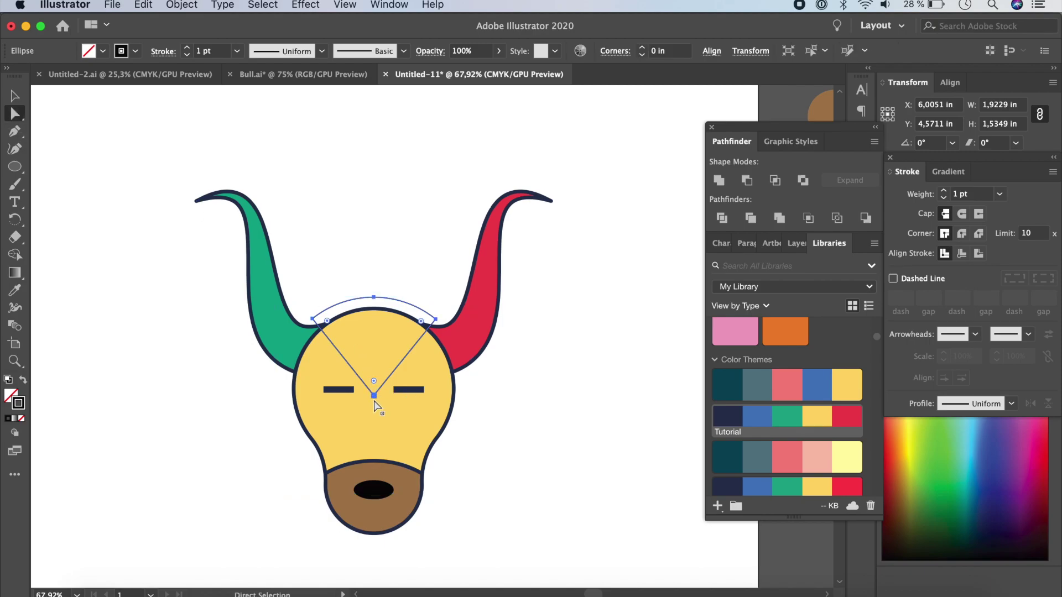
key(Delete)
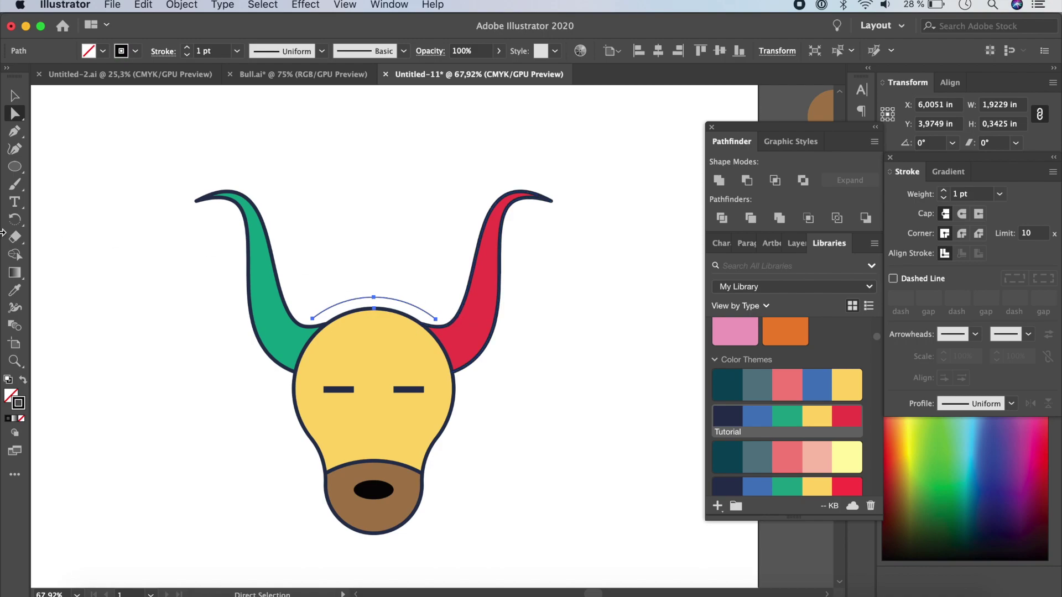
- Place type on the arc above the head and replace the placeholder text with ERM
drag(14, 206, 61, 221)
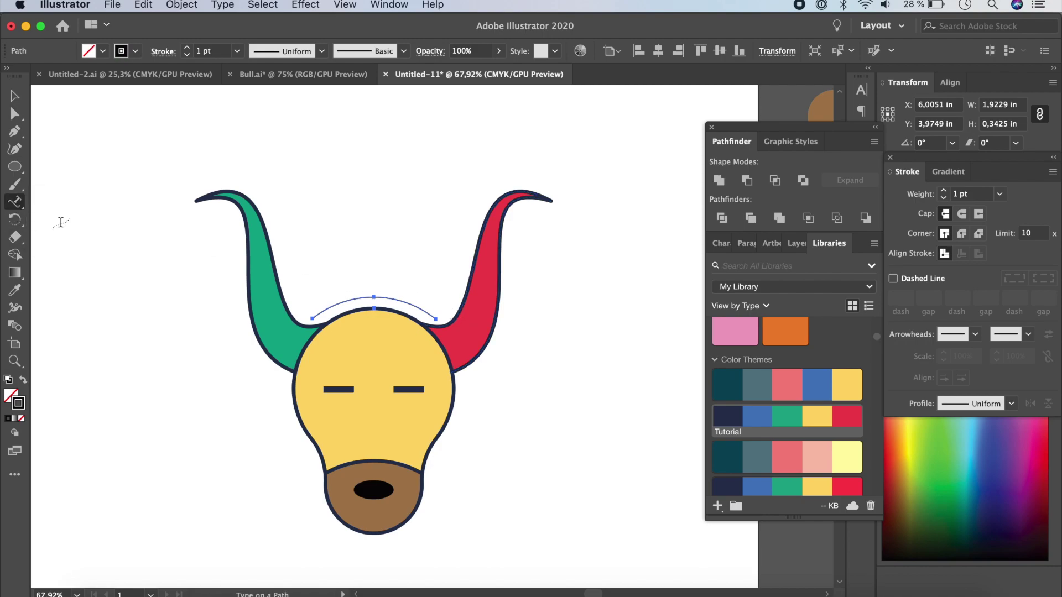
click(338, 304)
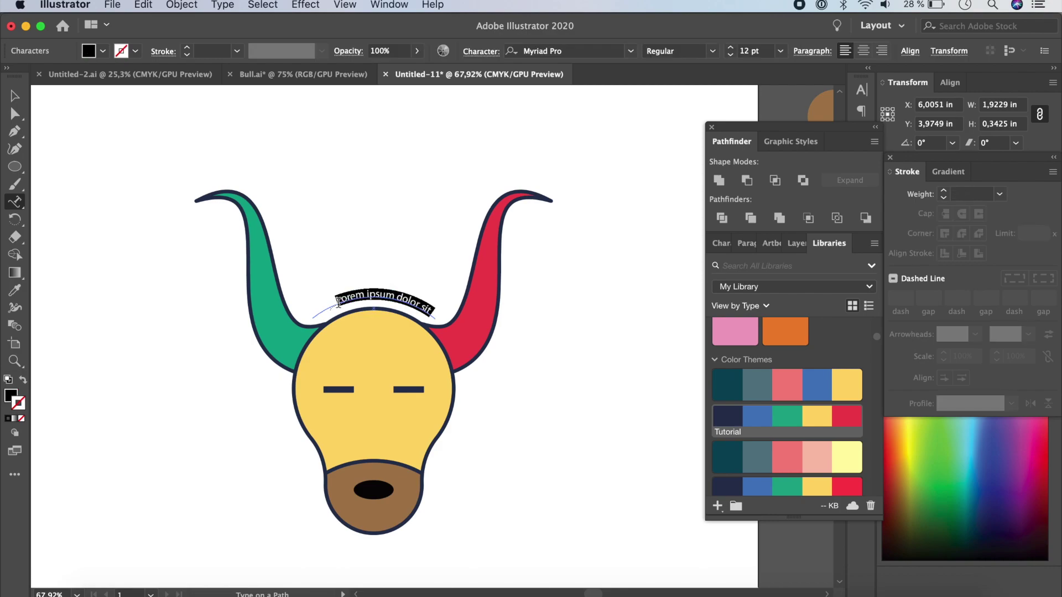
key(BackSpace)
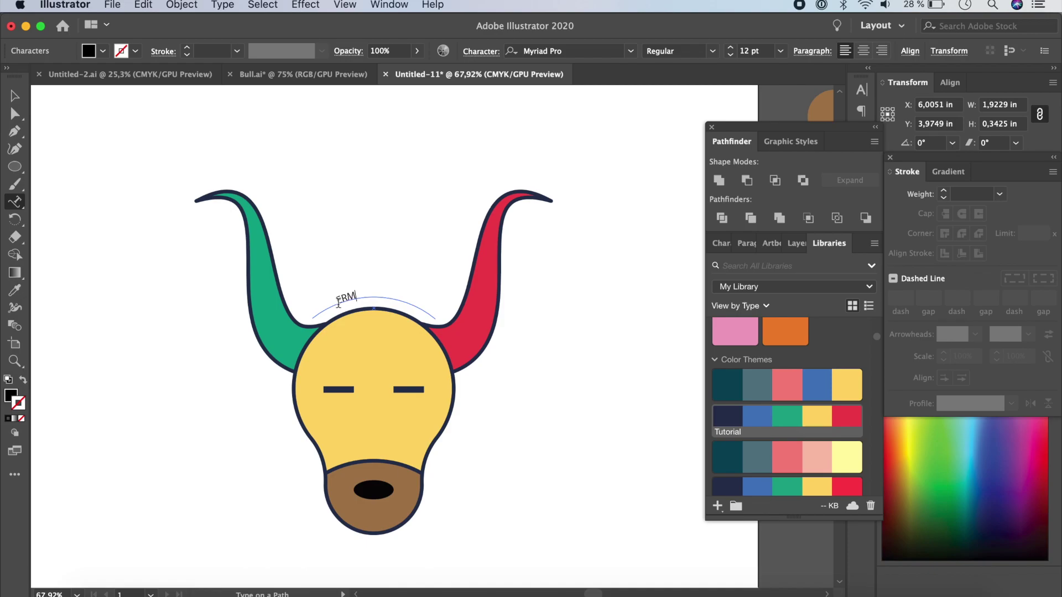
- Change the font of the ERM text above the head to Coronette
double_click(345, 299)
click(631, 51)
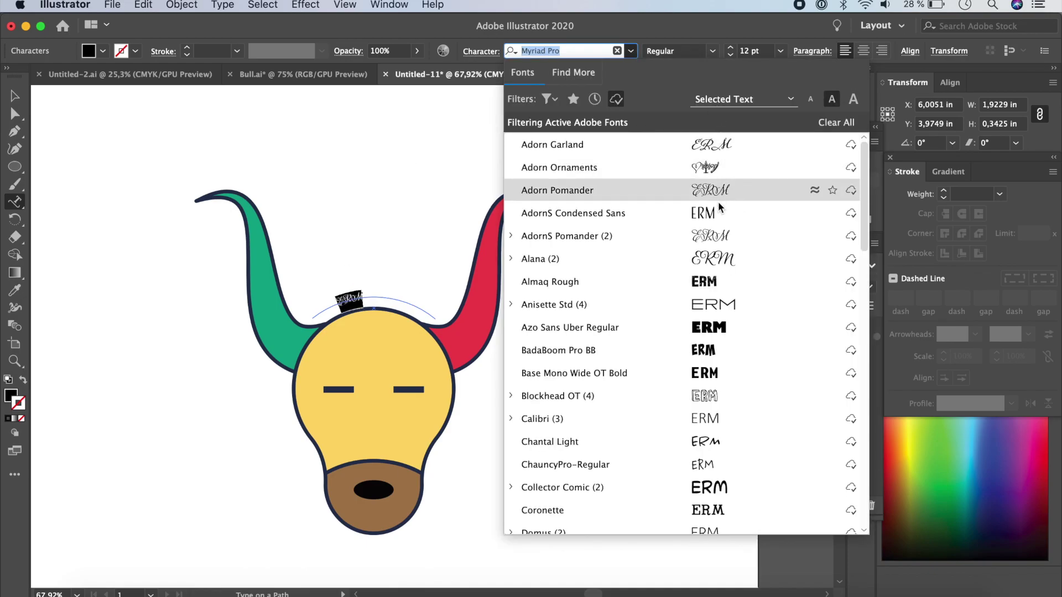
scroll(712, 368, down, 3)
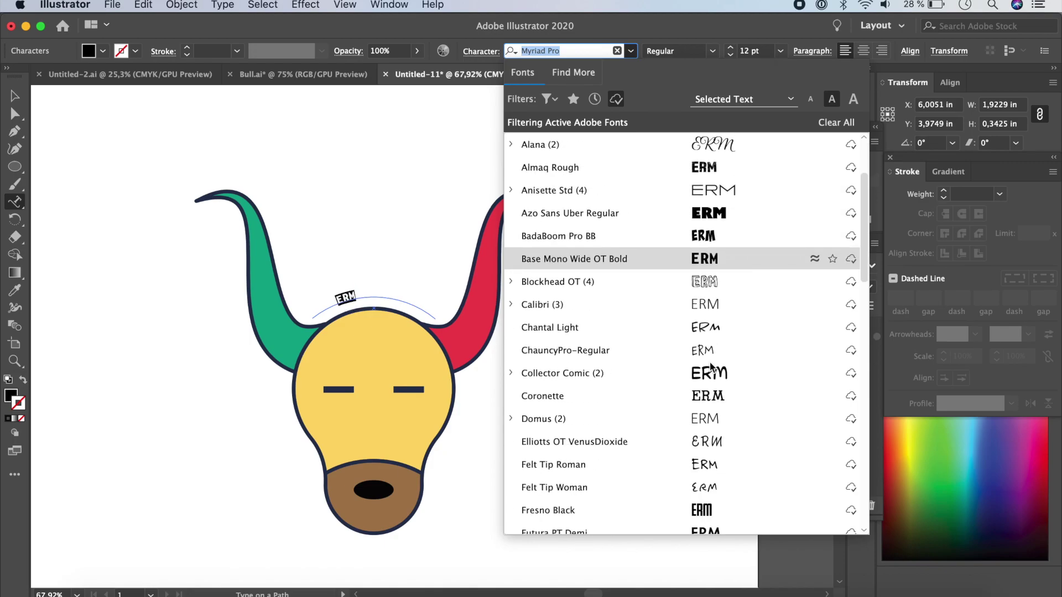
click(708, 397)
- Try the ERM text at 48 and 60 pt, and set its font size to 58 pt
click(781, 51)
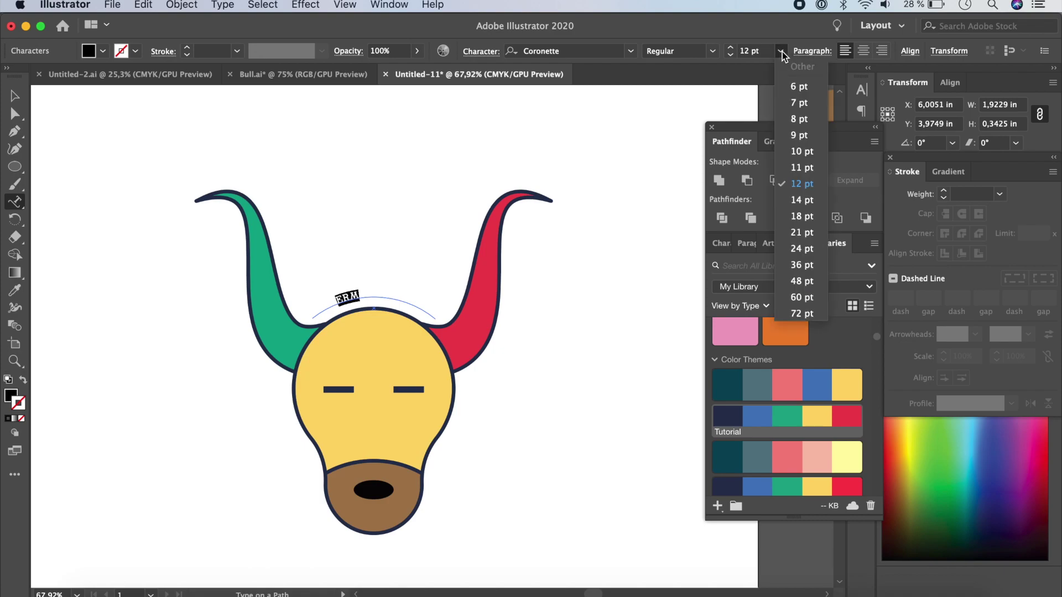
click(802, 281)
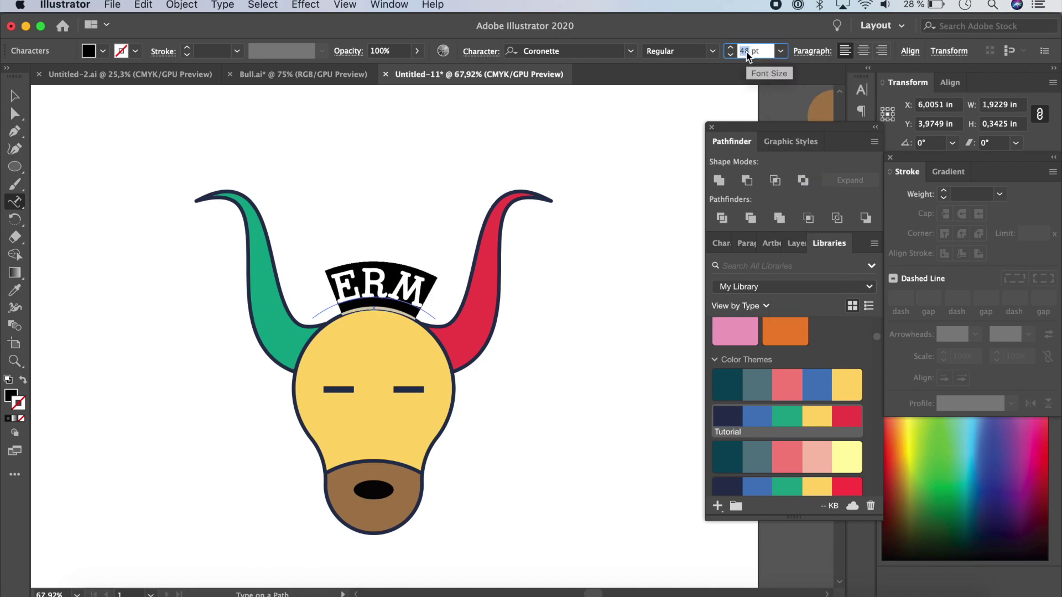
text(60)
key(Return)
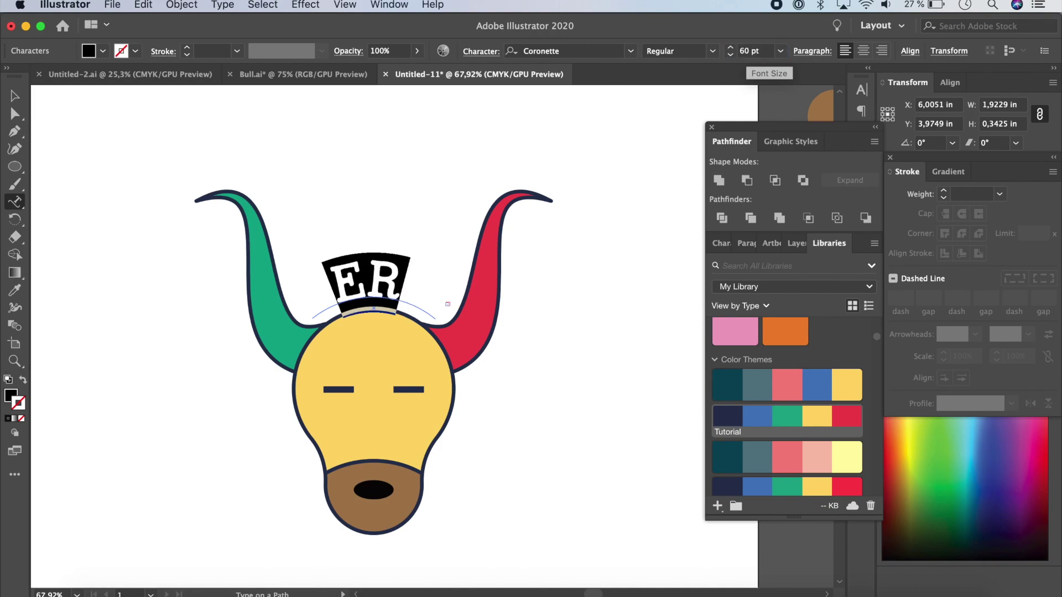
double_click(744, 51)
key(BackSpace)
text(58)
key(Return)
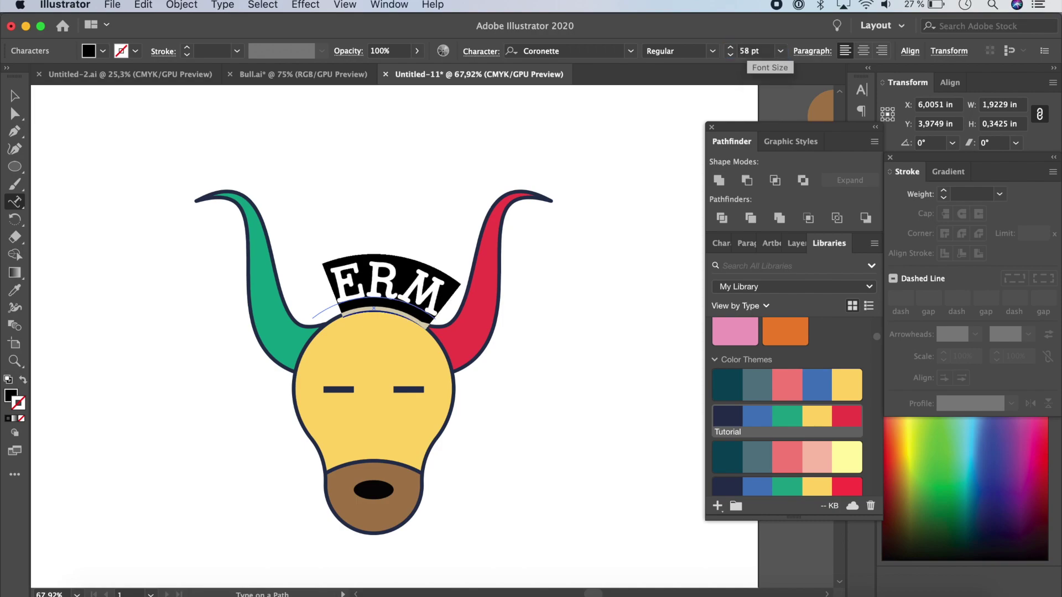
click(335, 297)
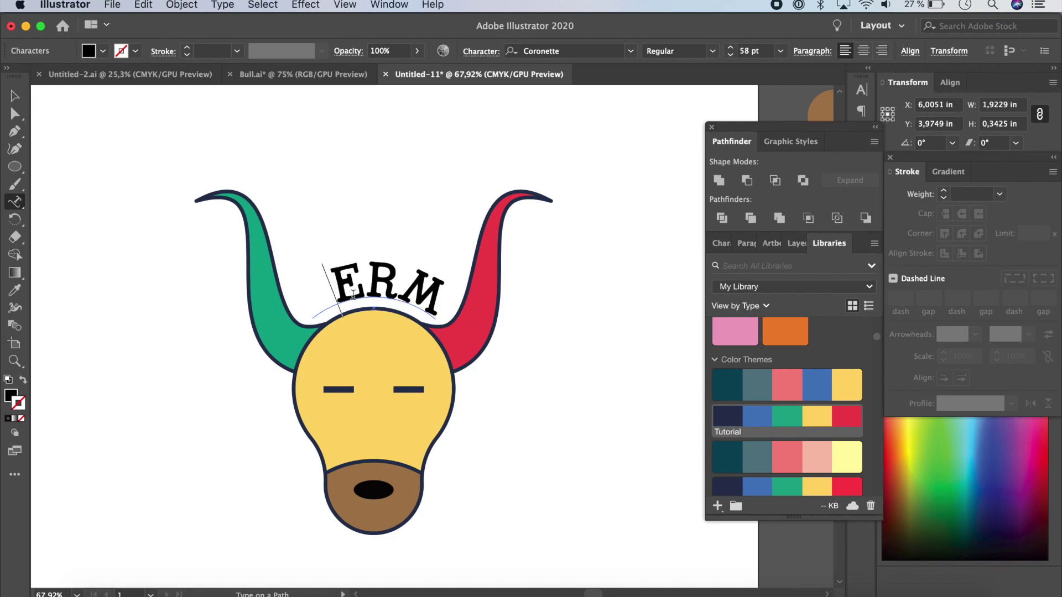
- Slide the ERM text back along its arc until the letters sit centred over the head
click(15, 99)
drag(467, 280, 467, 287)
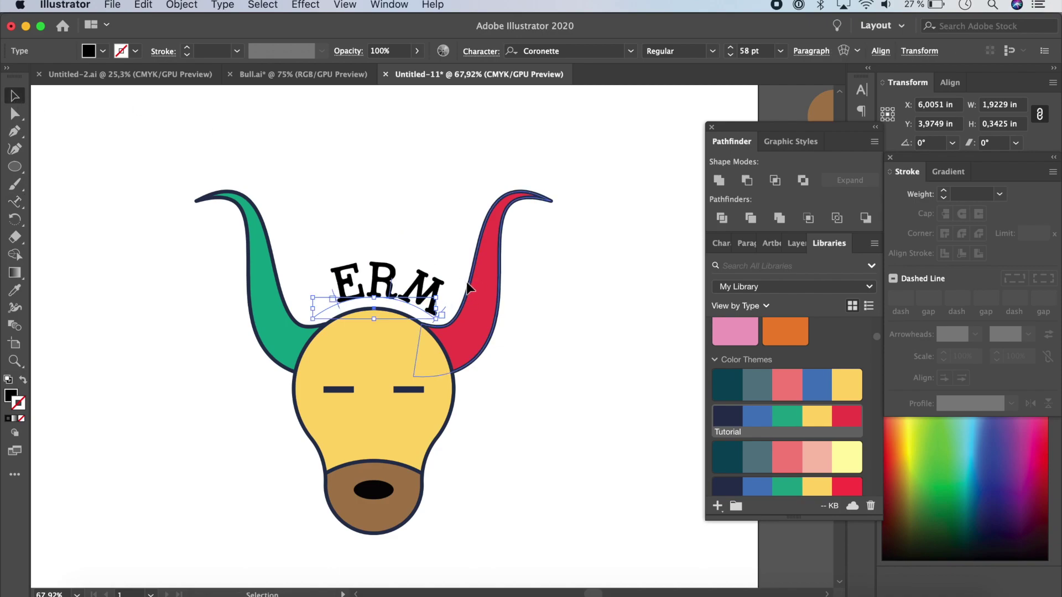
mouse_move(333, 298)
mouse_down()
mouse_move(322, 294)
mouse_move(331, 293)
mouse_up()
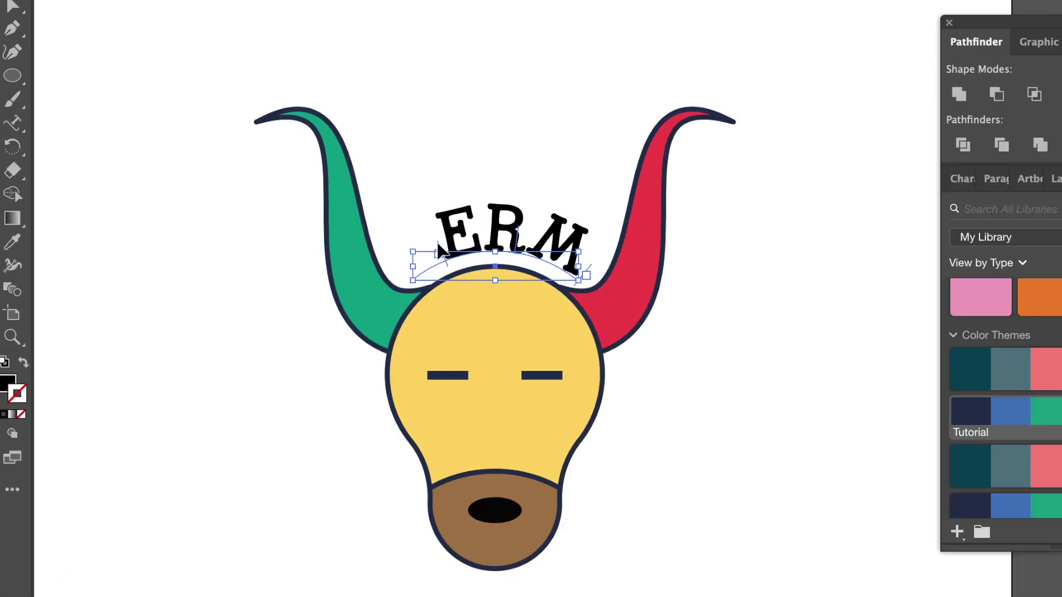
drag(437, 244, 429, 257)
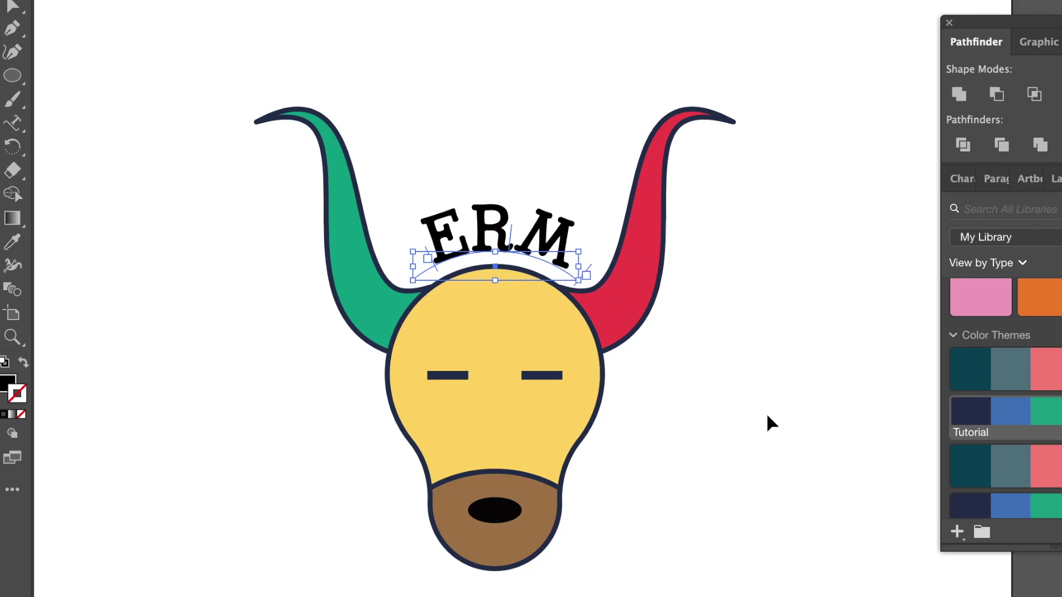
click(169, 81)
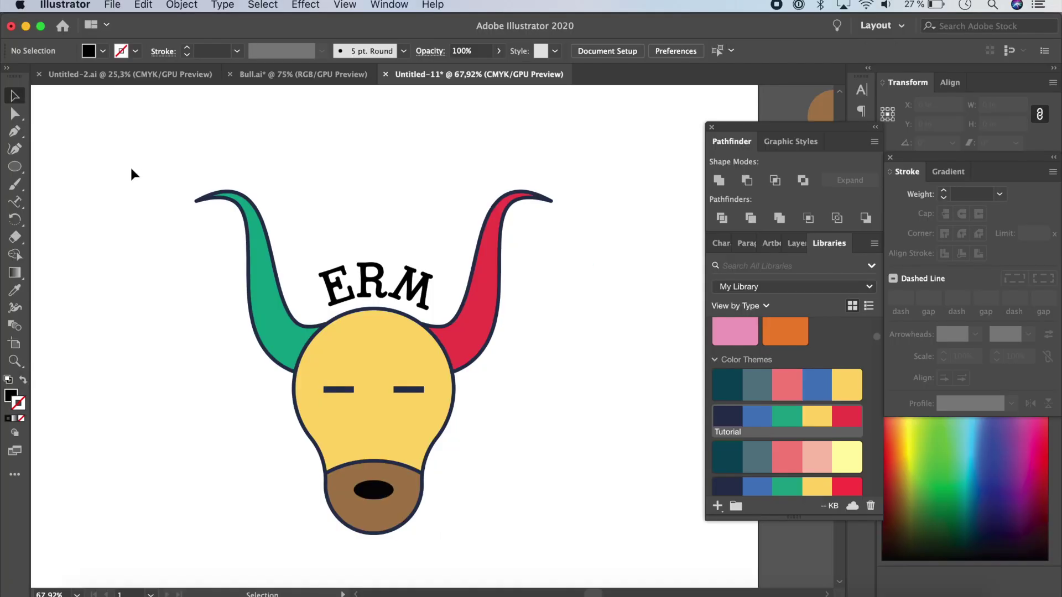
- Rotate the ERM text and its arc by about 2° so the letters sit evenly above the head
click(418, 296)
drag(323, 301, 332, 308)
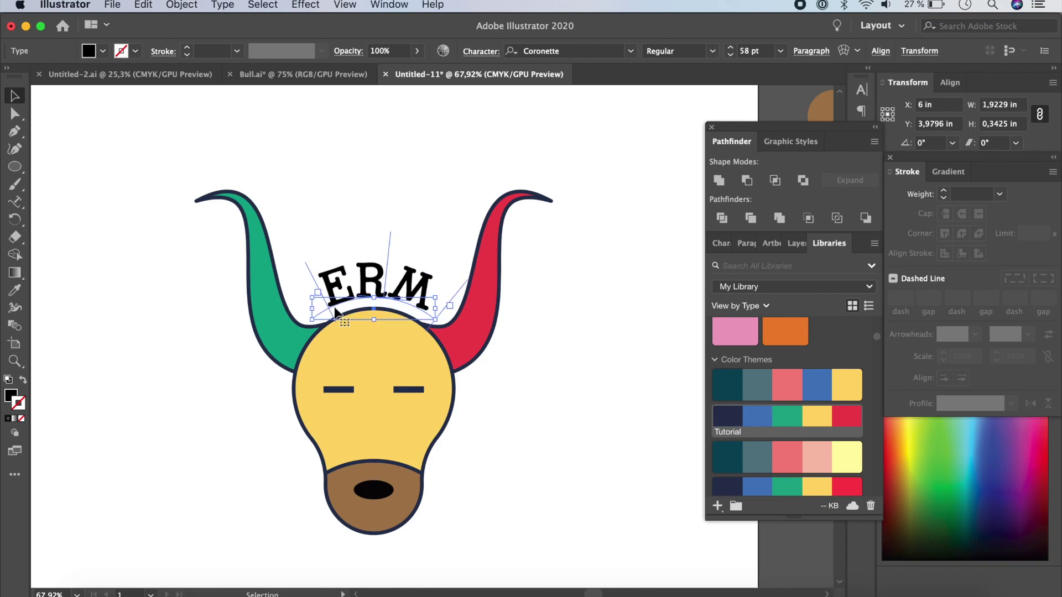
scroll(332, 308, up, 2)
drag(303, 268, 300, 264)
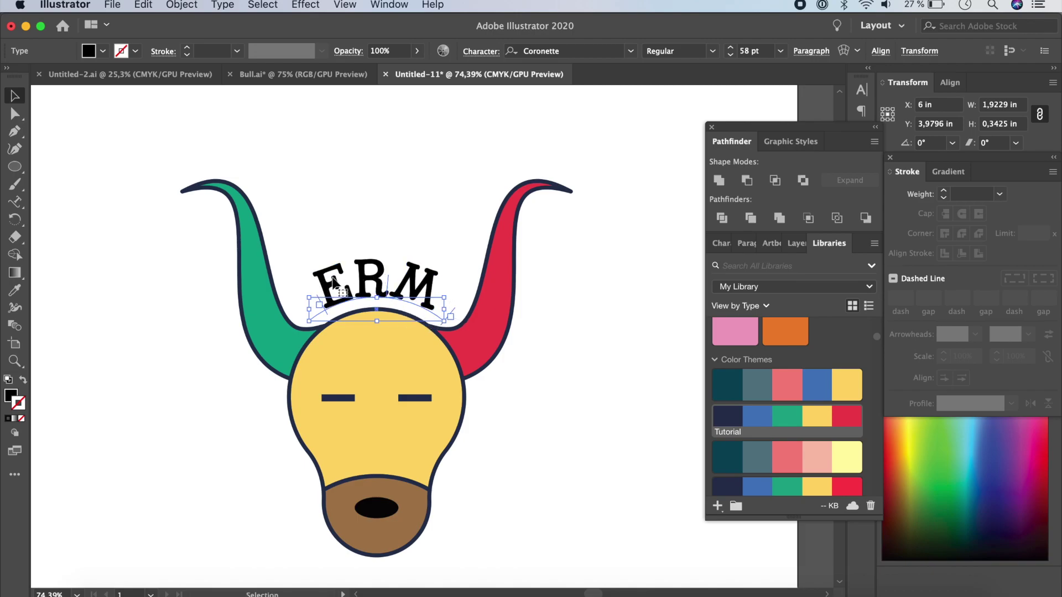
drag(315, 292, 313, 299)
click(649, 477)
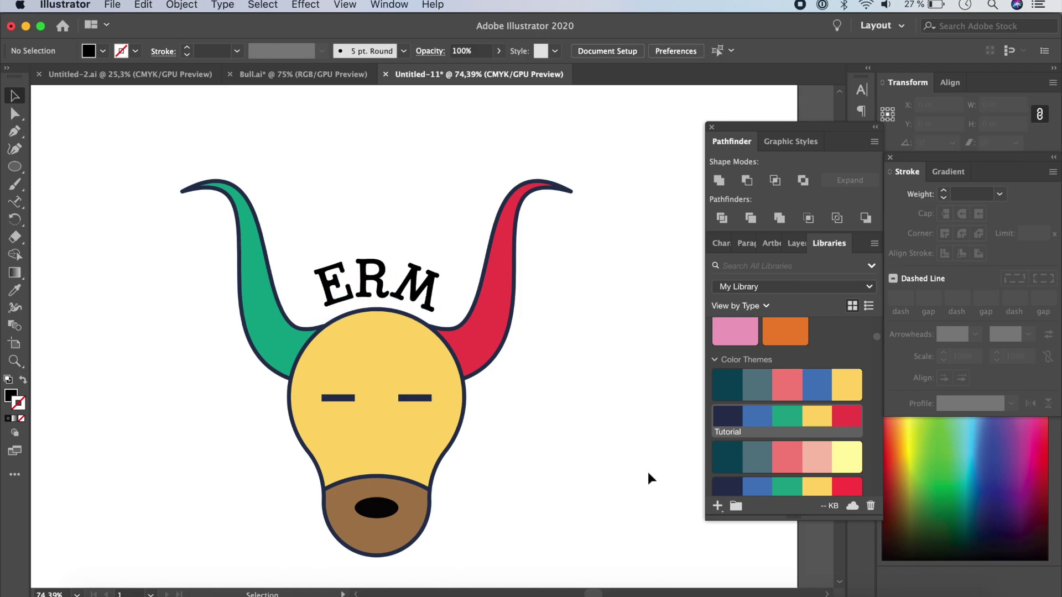
- Draw a circle about 3.4 in wide centred between the eyes, with no fill and a yellow 6 pt stroke
click(15, 167)
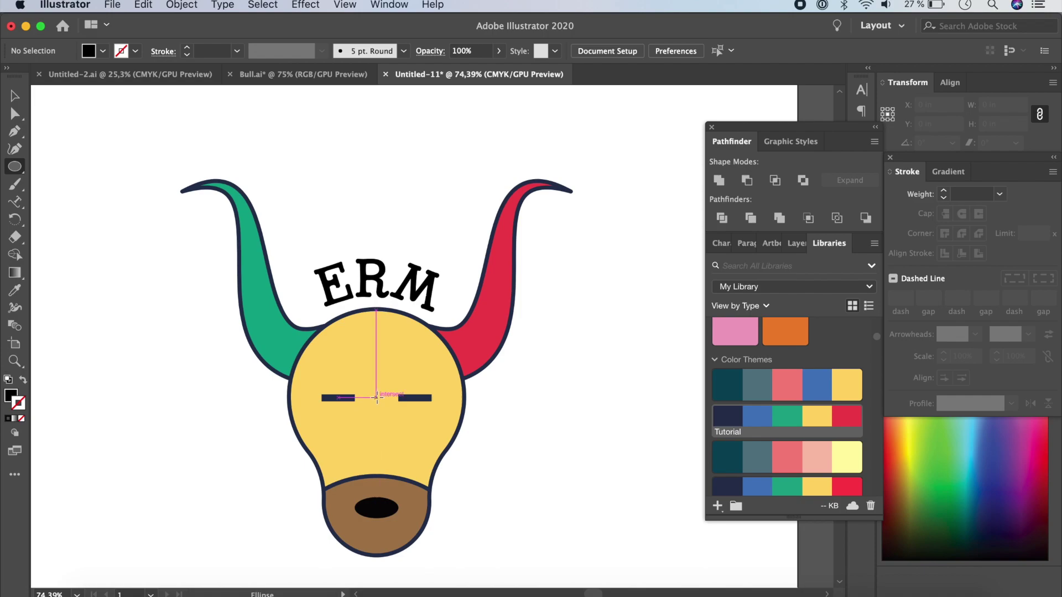
drag(376, 396, 496, 497)
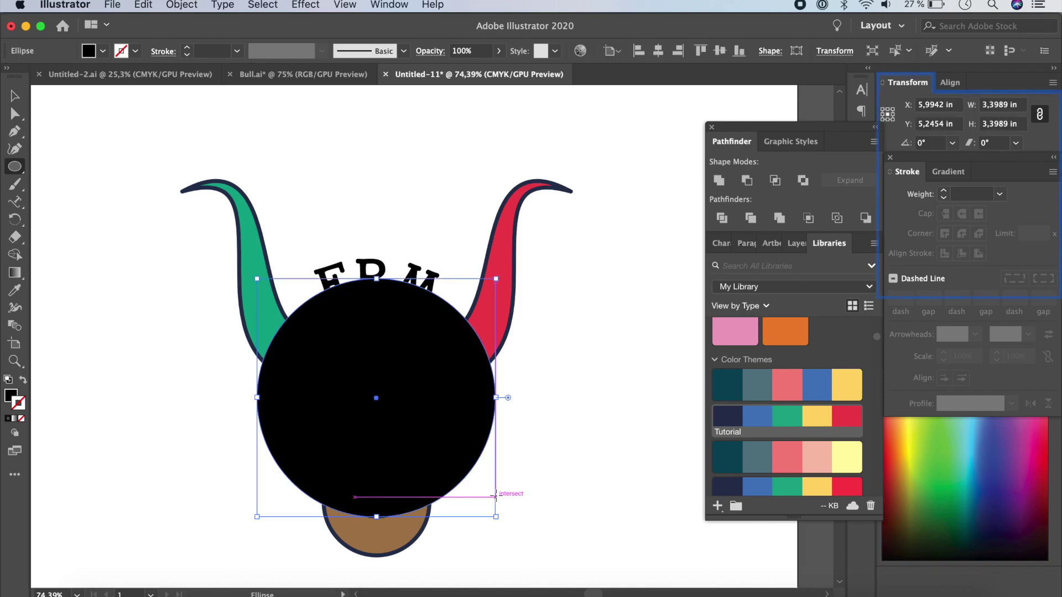
click(23, 379)
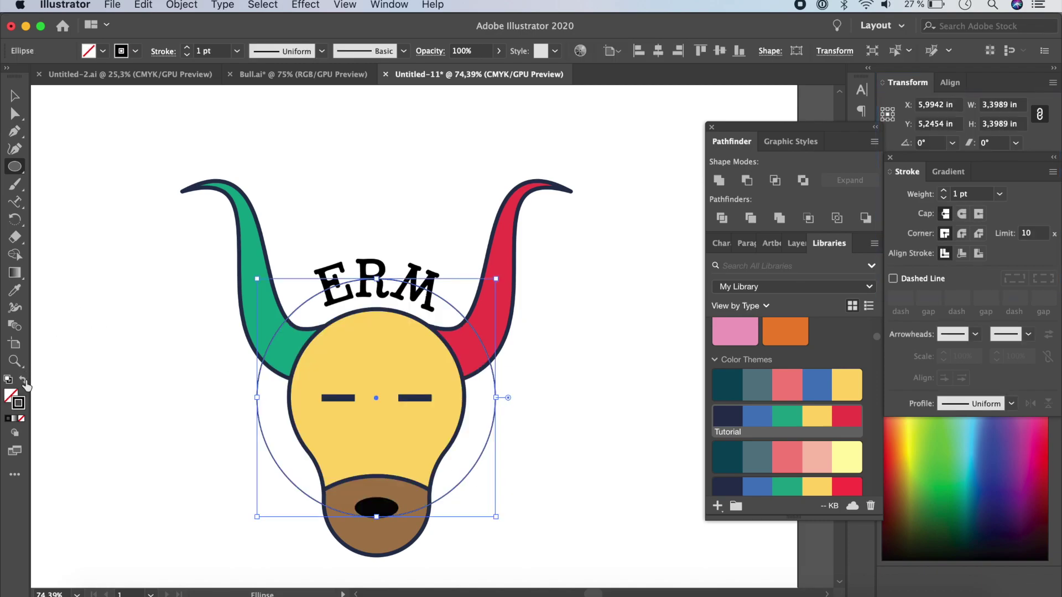
click(854, 386)
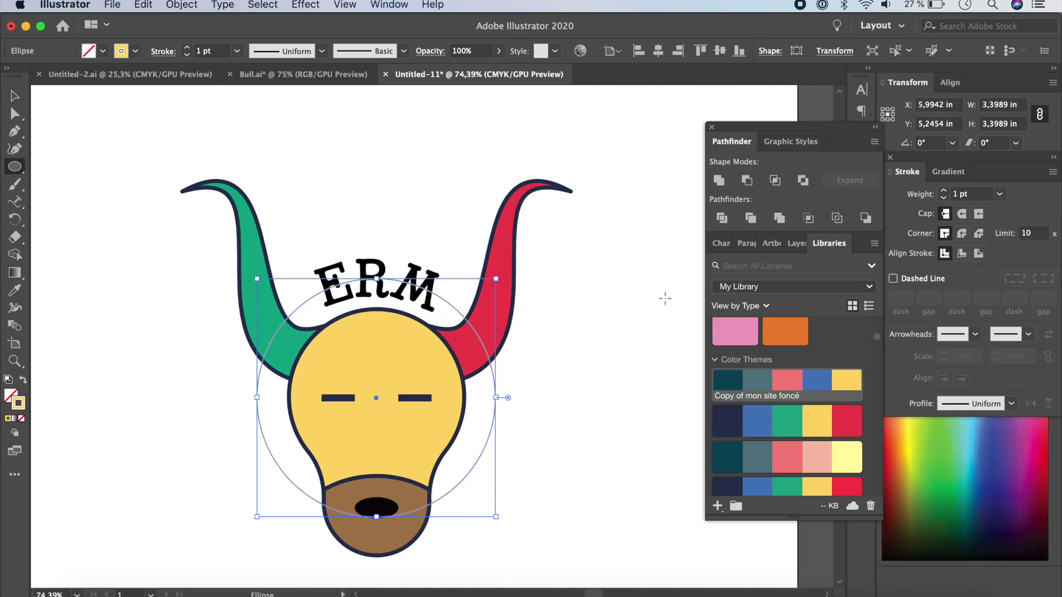
click(1000, 194)
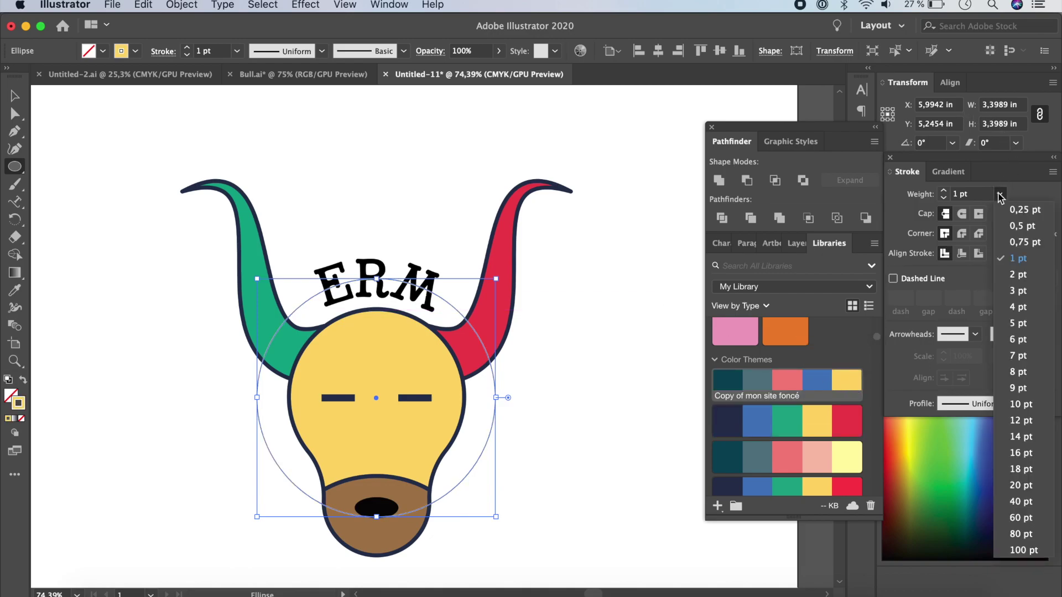
click(1023, 308)
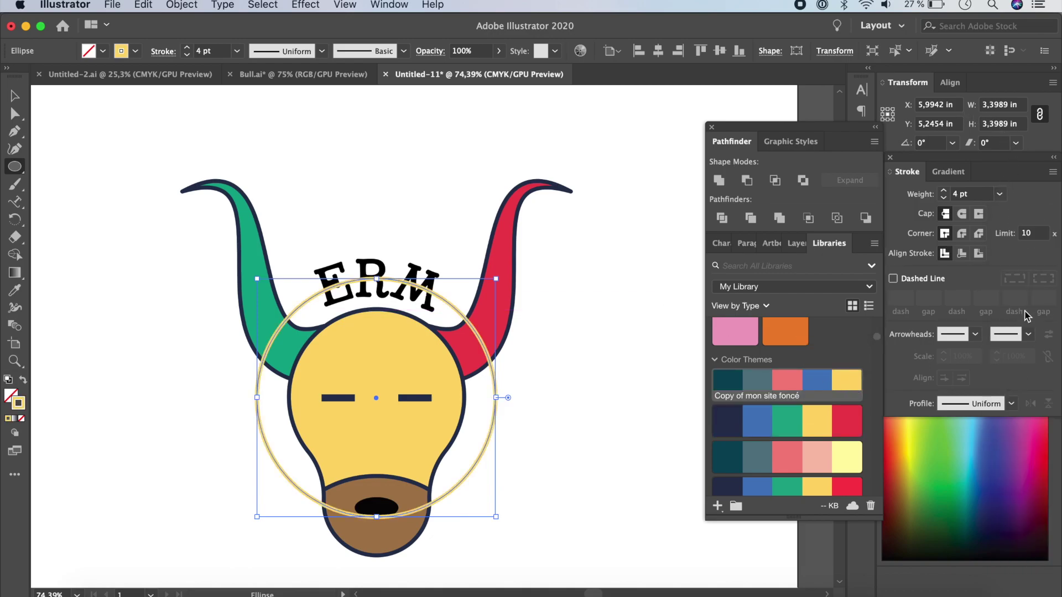
click(999, 194)
click(1020, 340)
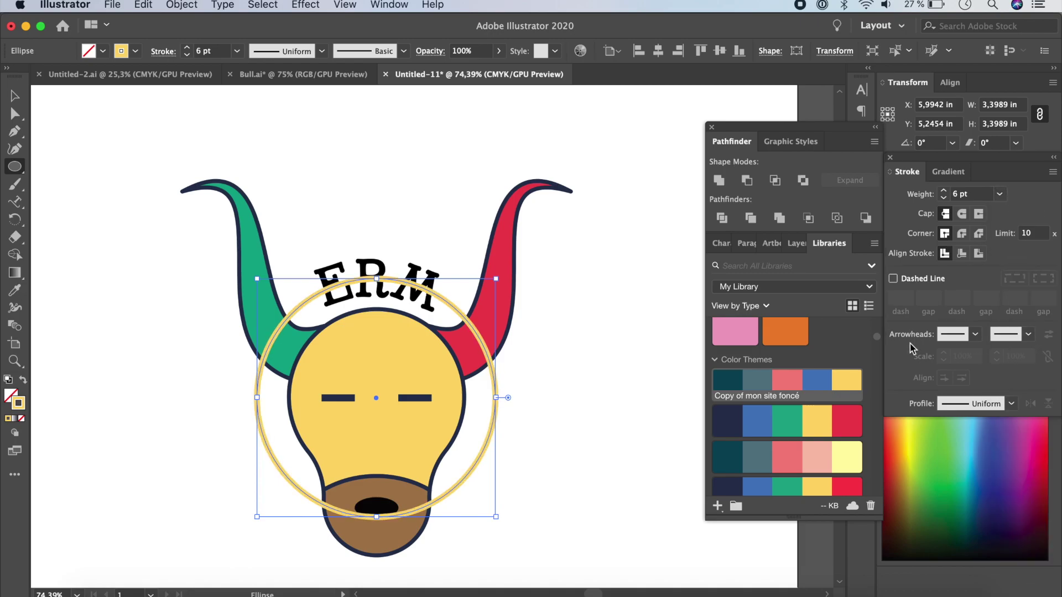
- Cut the yellow circle to a wedge about 1.98 in wide over the head and delete its centre anchor to leave an open arc
drag(507, 398, 463, 282)
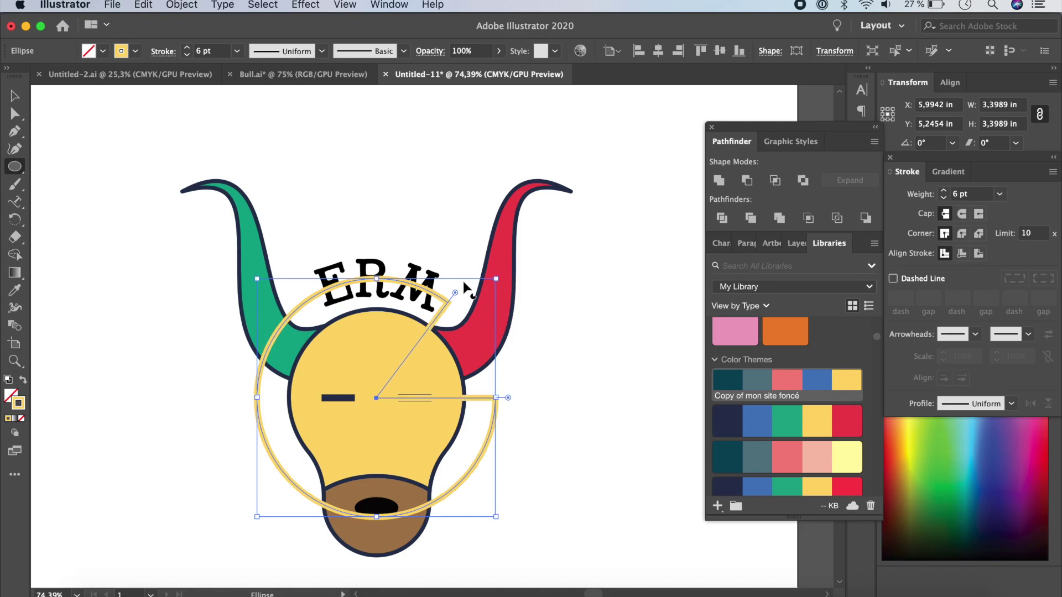
drag(509, 398, 271, 247)
key(a)
click(376, 398)
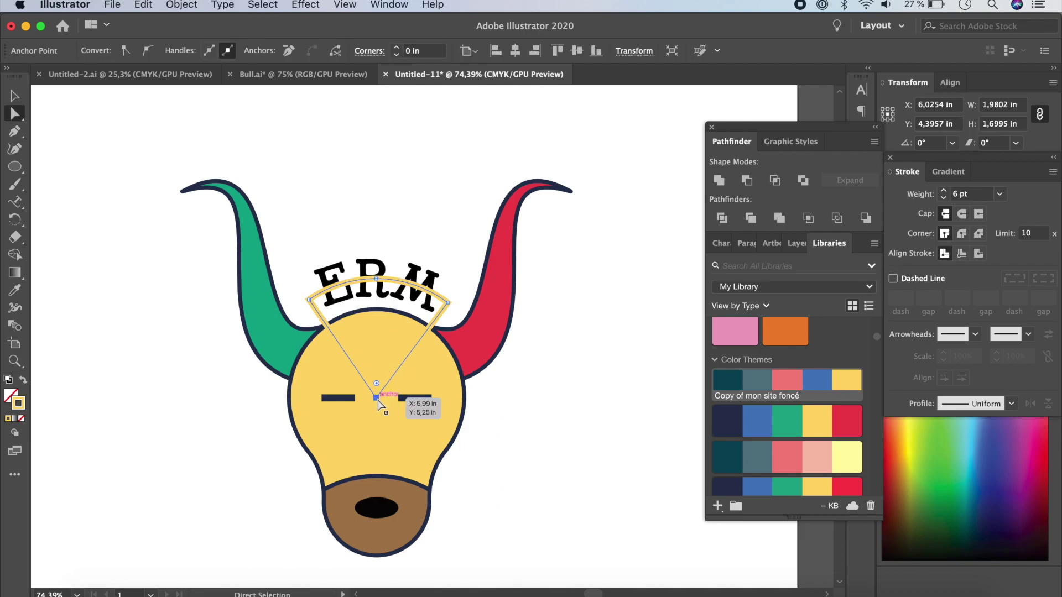
key(Delete)
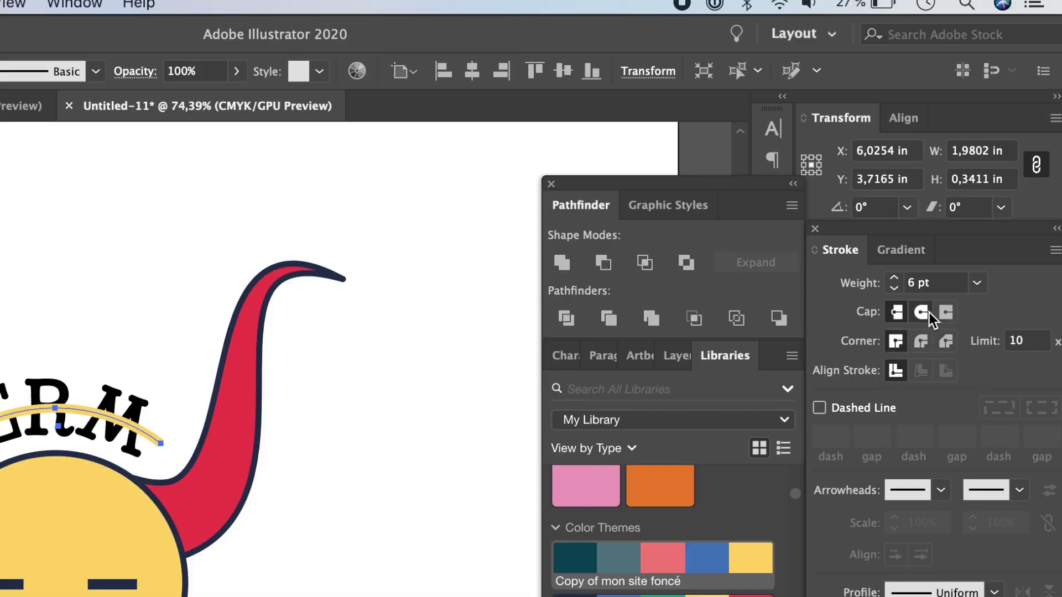
- Give the yellow arc round caps and round corners, and send it to the back behind the ERM text
click(929, 314)
click(924, 339)
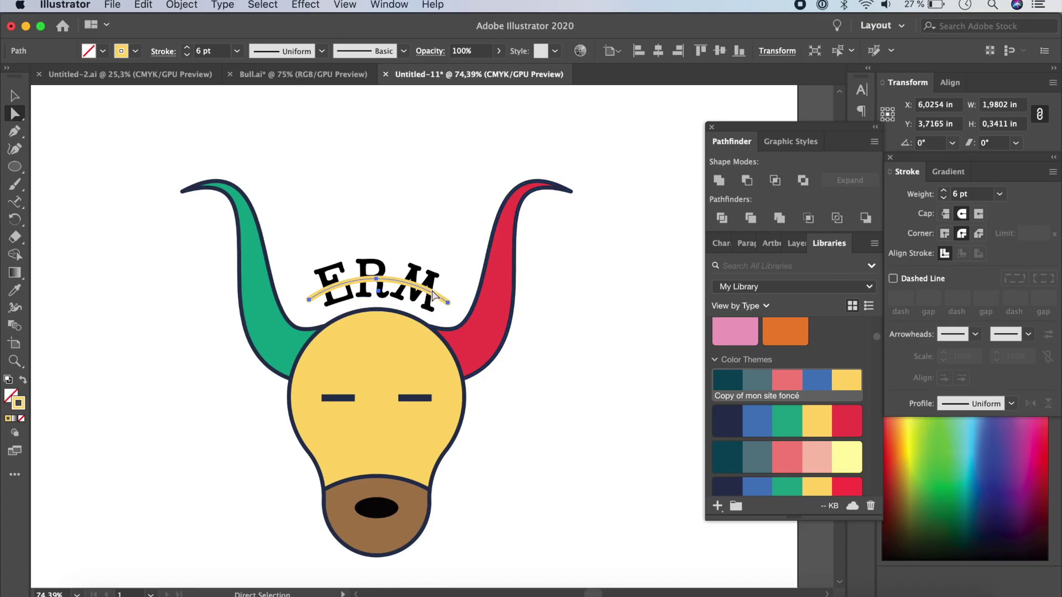
key(super+shift+bracketleft)
key(super+shift+a)
- Copy the fill colour code of the dark navy sample circle beside the artboard
key(v)
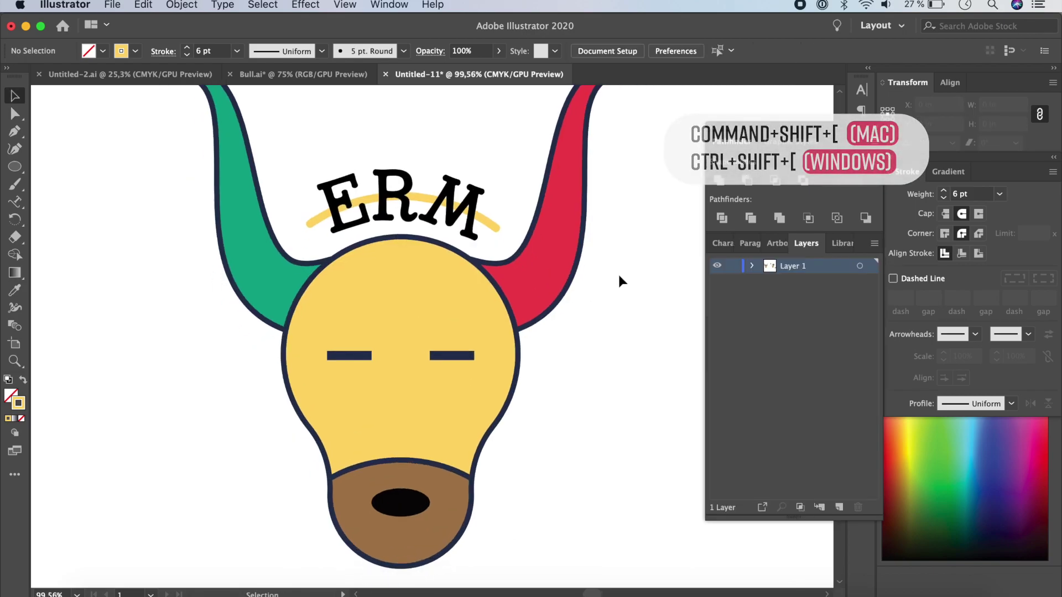
click(452, 224)
scroll(452, 224, up, 2)
scroll(452, 224, right, 1)
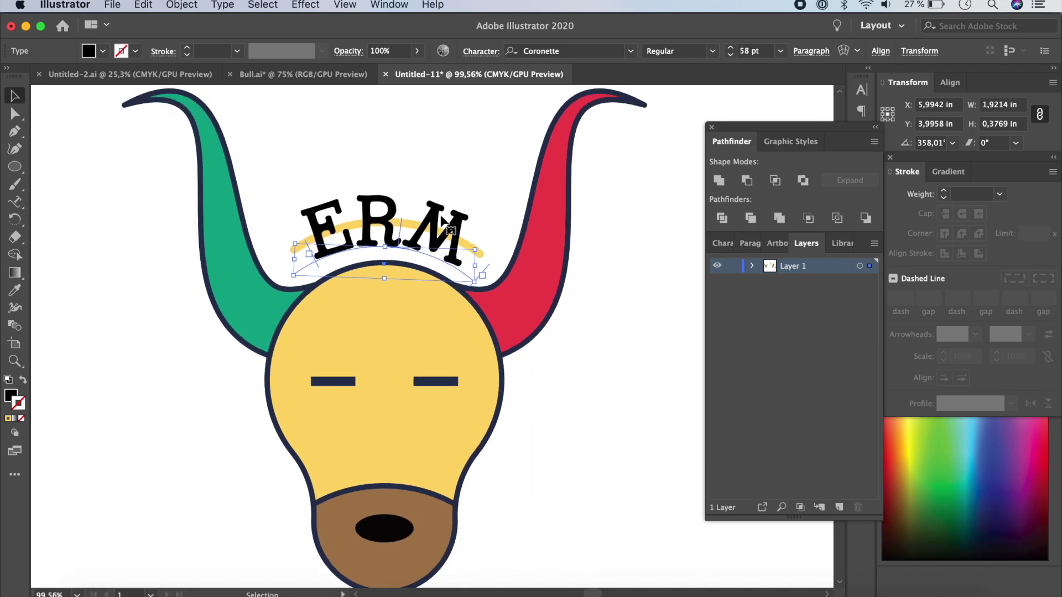
scroll(534, 240, up, 2)
scroll(533, 240, right, 2)
scroll(534, 240, up, 4)
scroll(533, 240, right, 6)
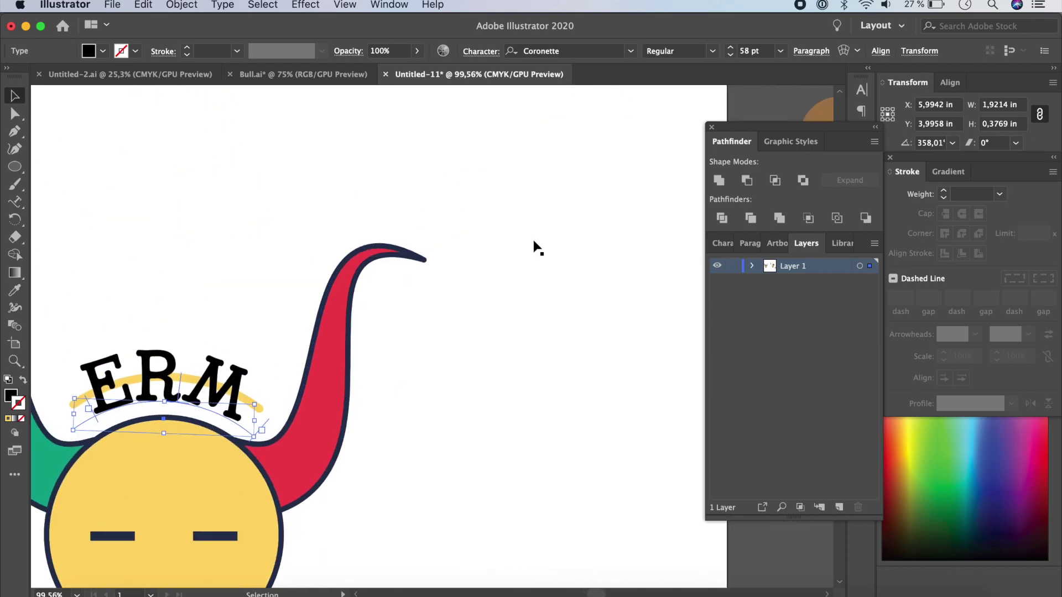
click(621, 296)
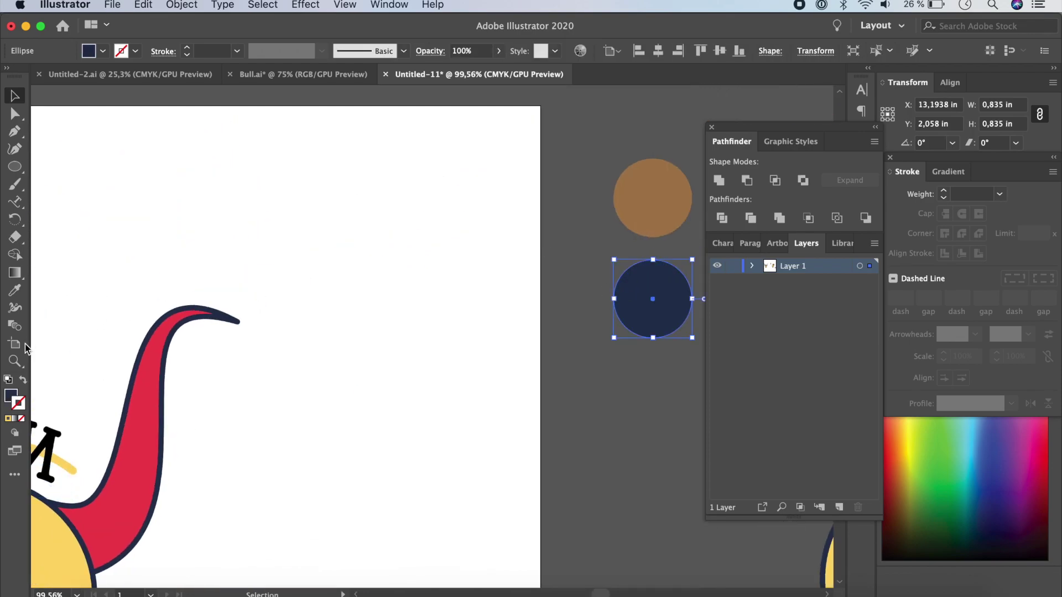
double_click(11, 397)
click(687, 241)
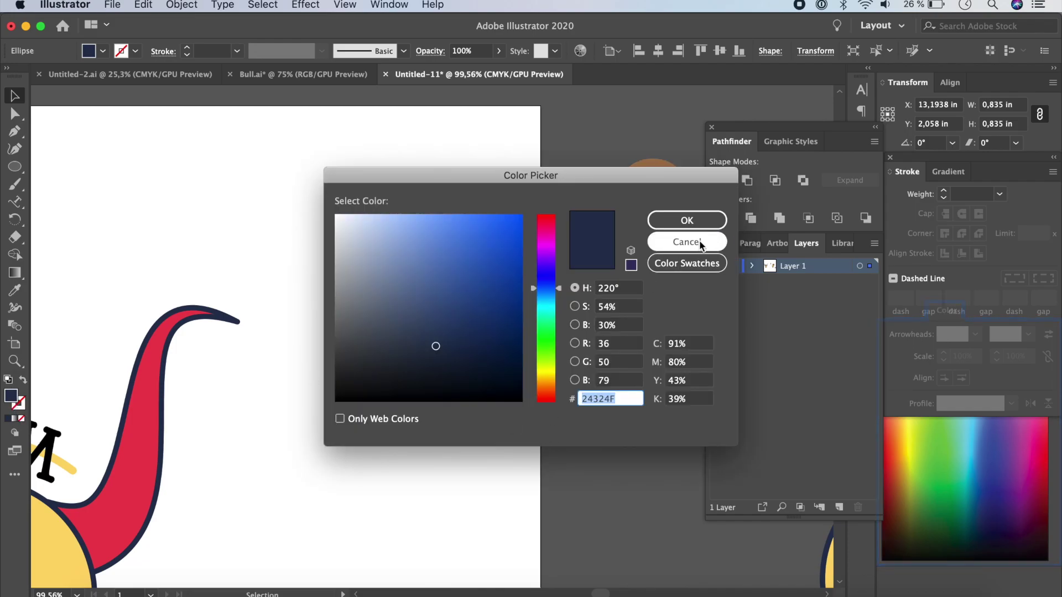
- Set the fill colour of the ERM text to dark navy 24324F
scroll(483, 374, left, 6)
scroll(484, 374, down, 3)
scroll(485, 377, right, 4)
scroll(484, 377, down, 3)
click(431, 280)
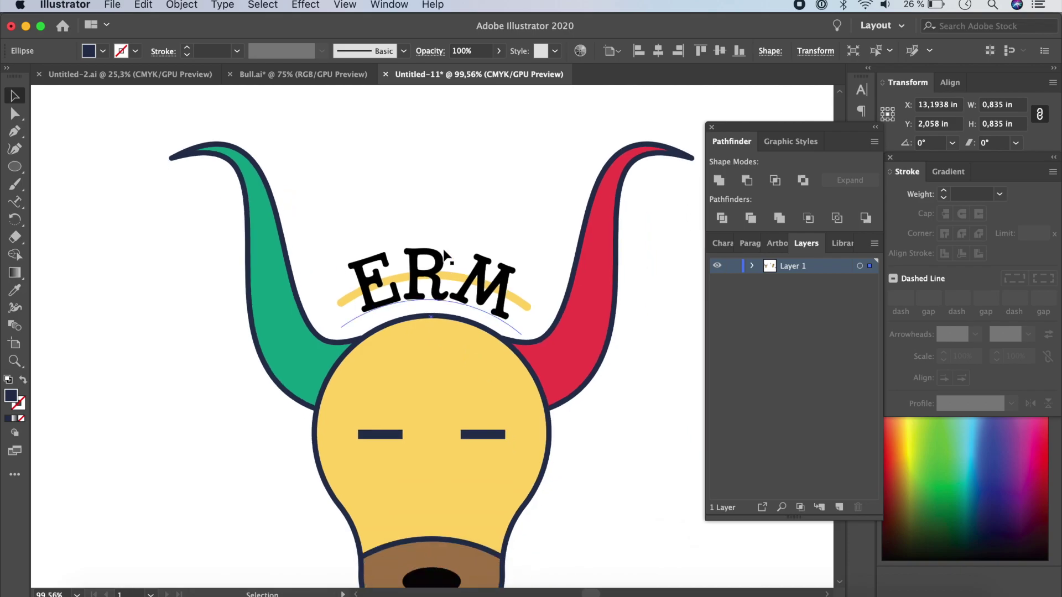
double_click(11, 397)
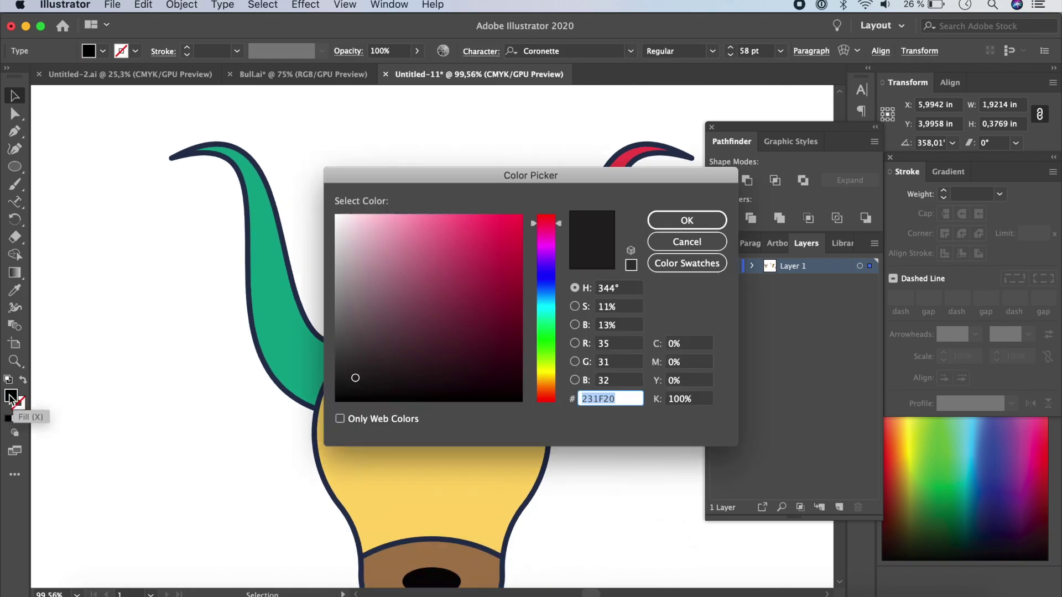
click(714, 219)
scroll(354, 302, down, 2)
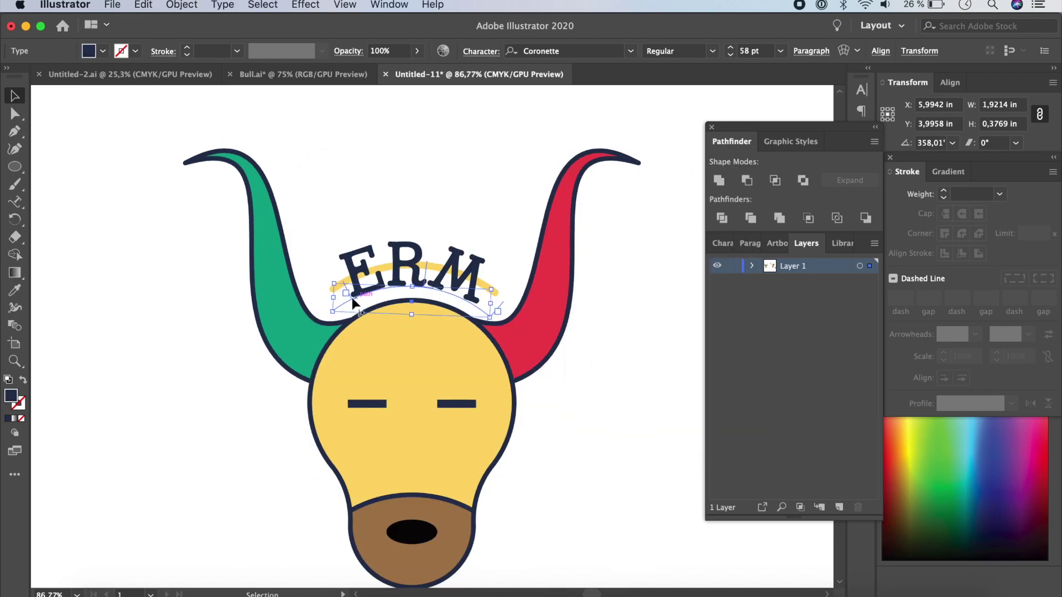
- Set the font size of the curved ERM text to 63 pt
key(t)
click(337, 296)
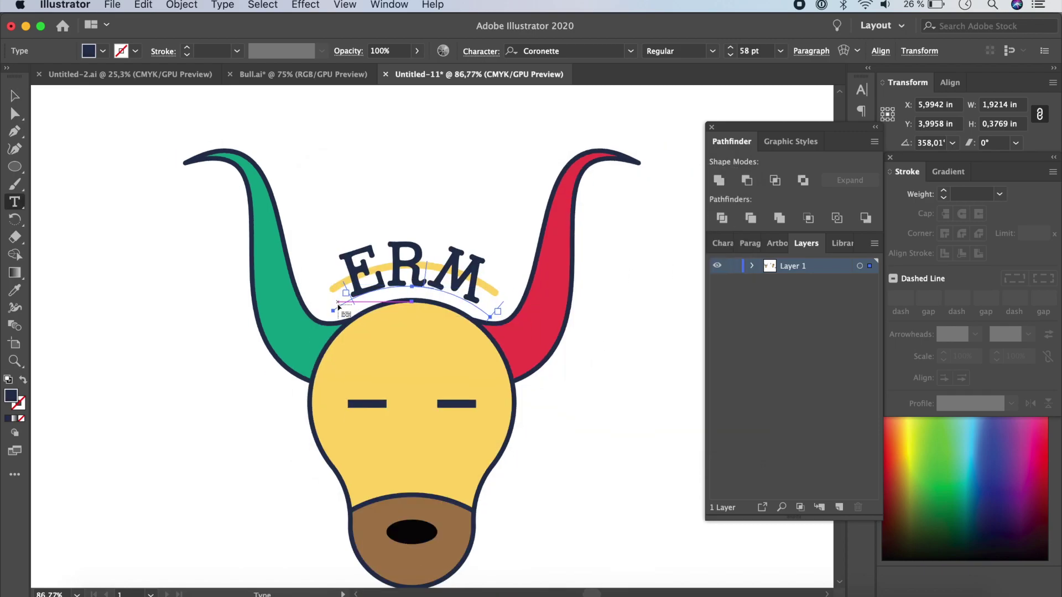
key(super+a)
click(730, 47)
click(750, 51)
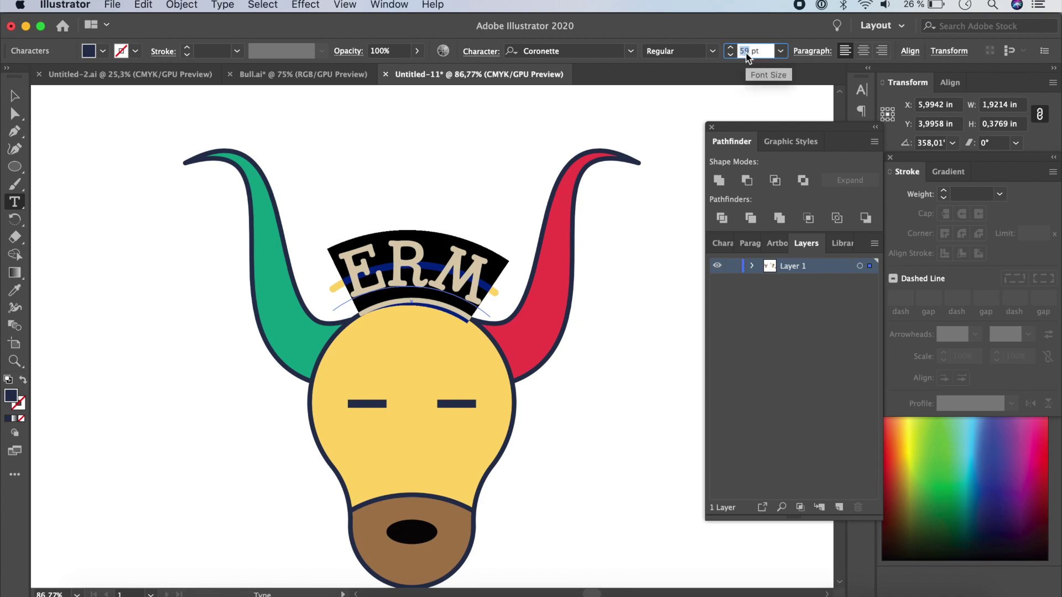
key(Up)
key(Up)
key(Up)
key(Up)
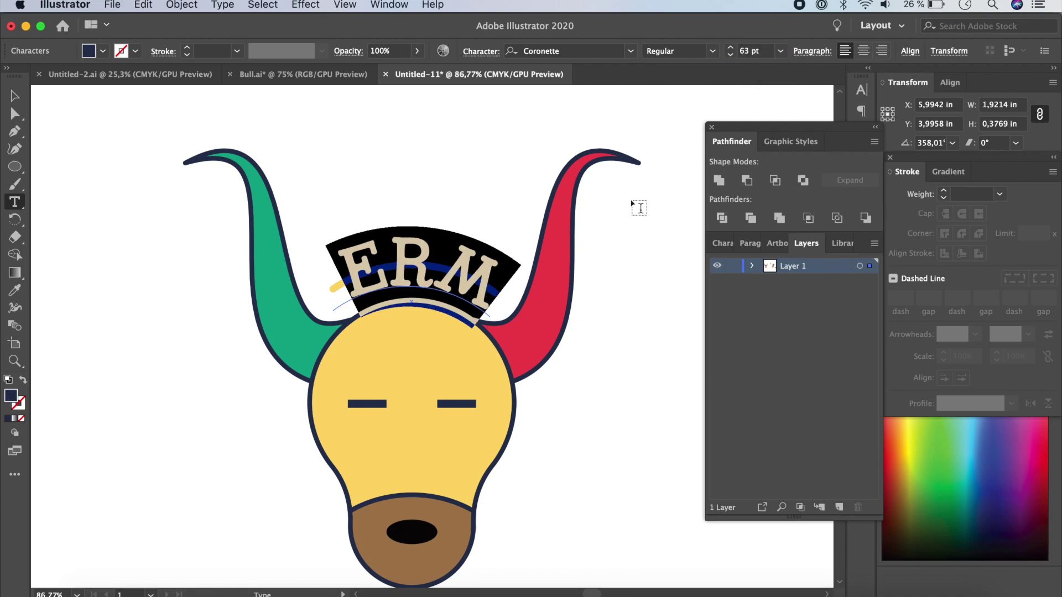
- Slide the enlarged ERM text slightly left along its curved path to centre it over the head
key(Escape)
drag(320, 237, 317, 249)
click(609, 463)
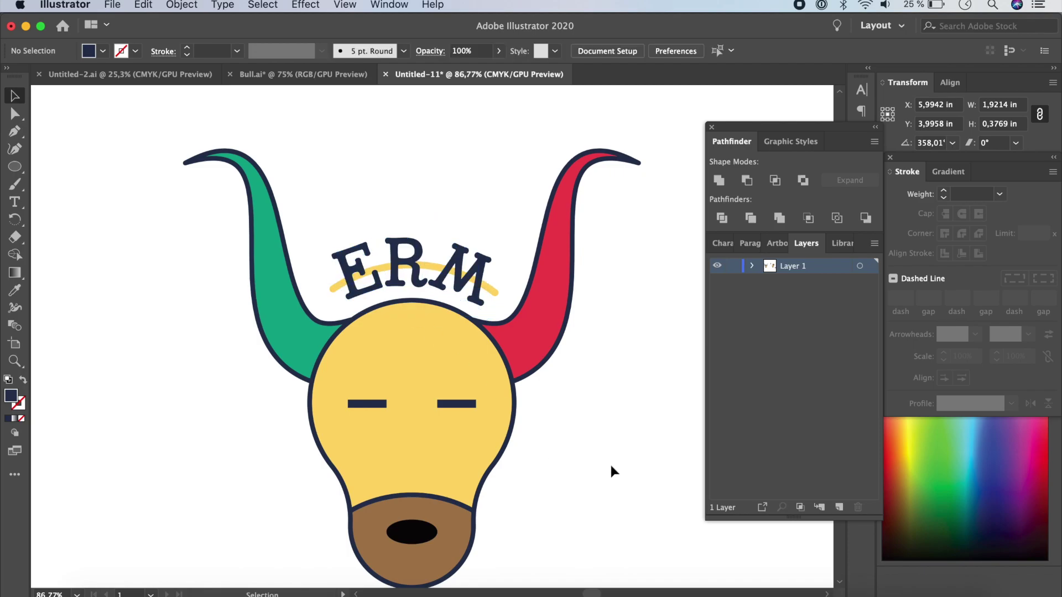
- Set the stroke weight of the yellow arc behind the ERM text to 8 pt
click(490, 288)
click(999, 194)
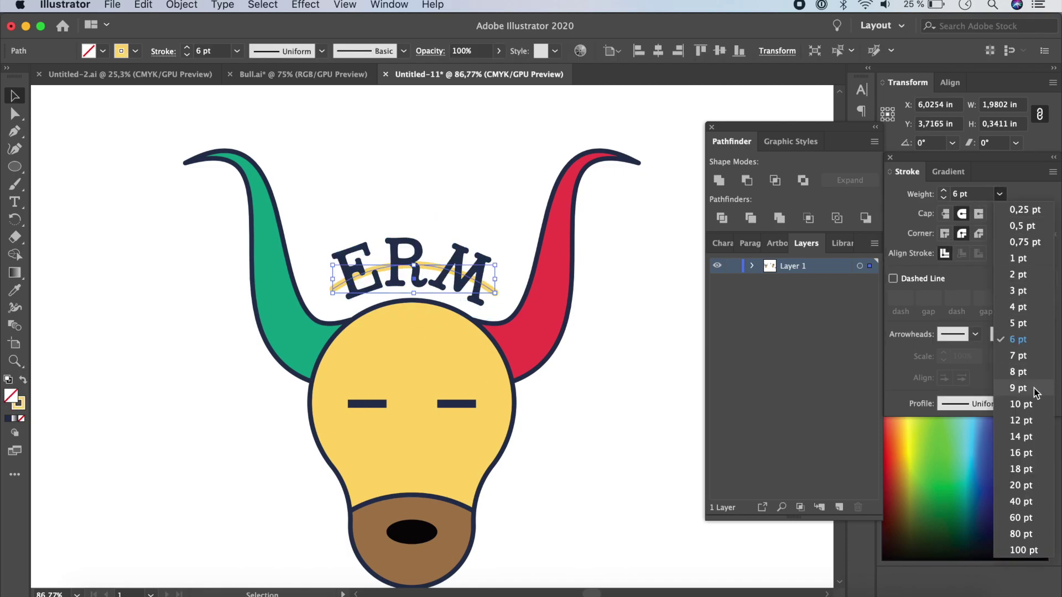
click(1024, 357)
click(1001, 193)
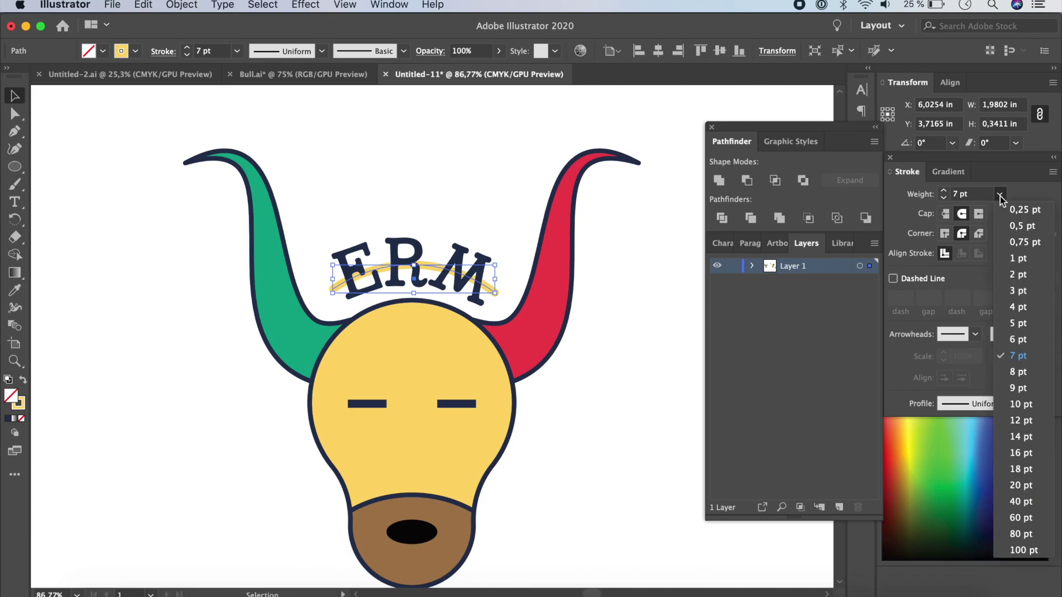
click(1029, 374)
click(656, 384)
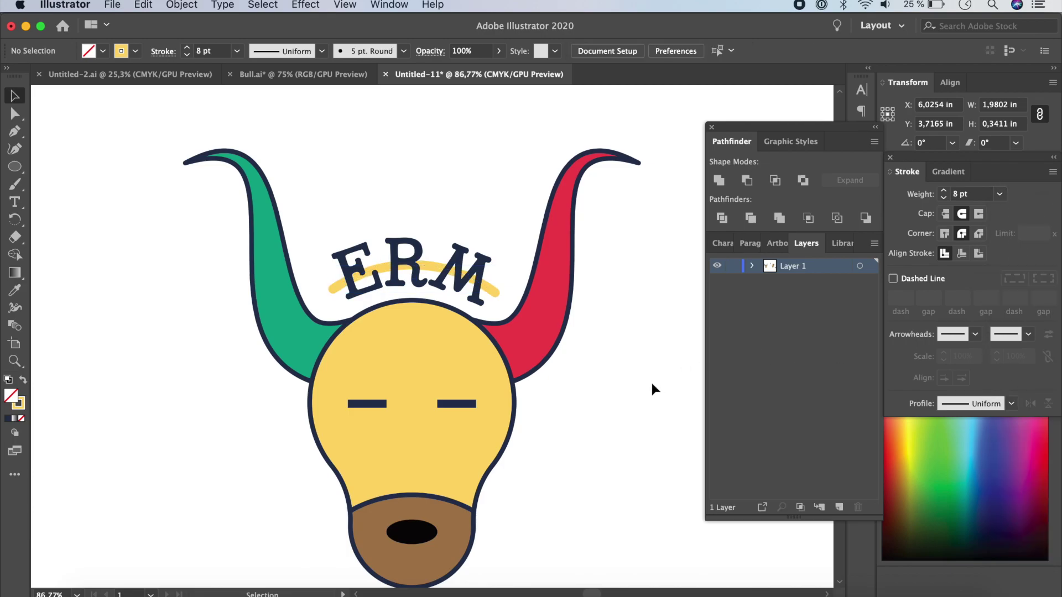
- Nudge the yellow arc and ERM text together slightly down and to the right, and group them
click(488, 292)
click(333, 295)
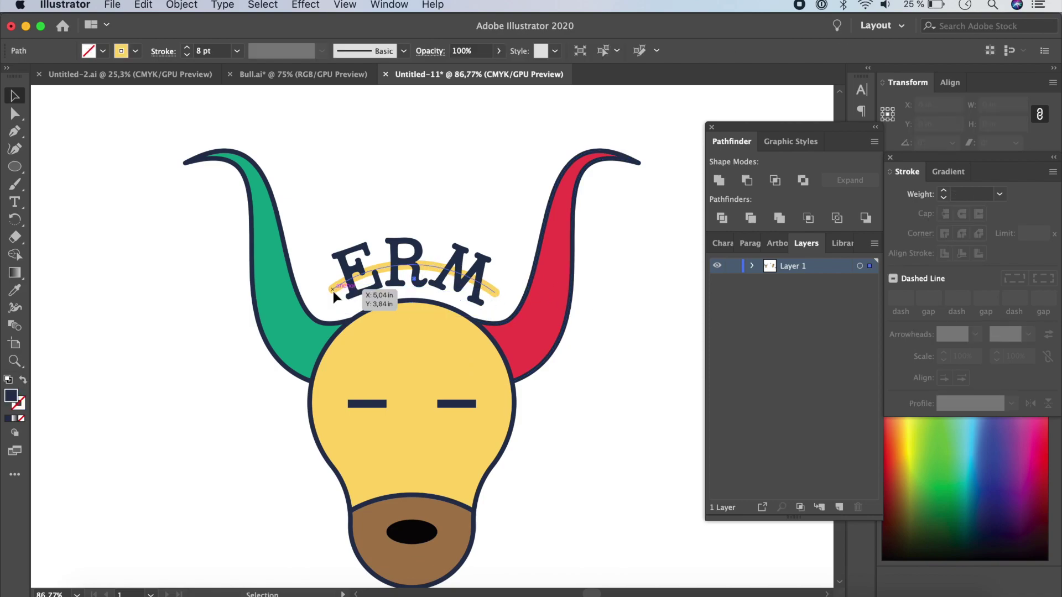
shift+click(404, 260)
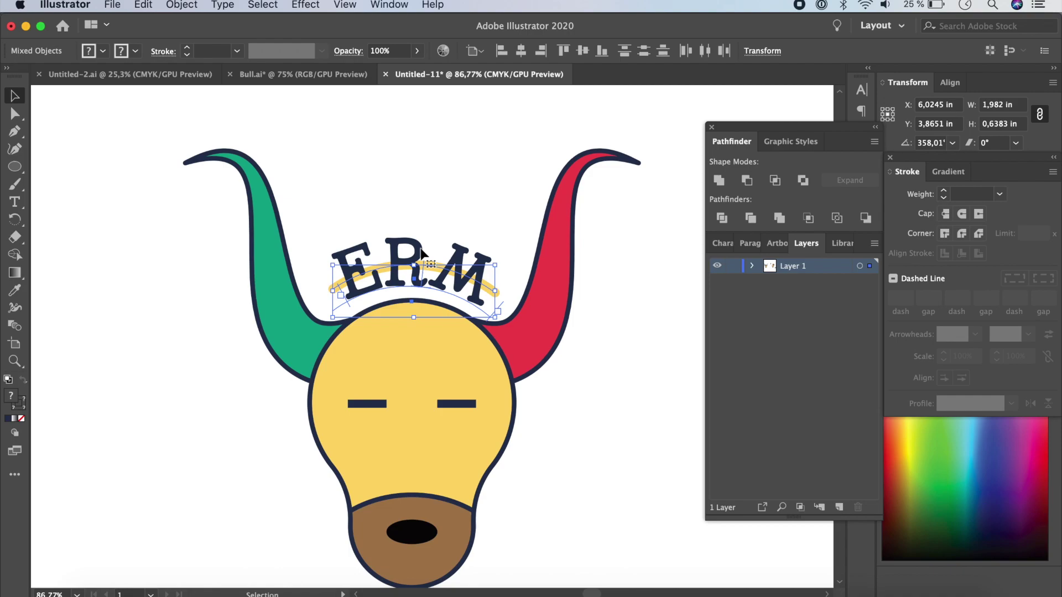
key(Down)
key(Down)
key(Down)
key(Down)
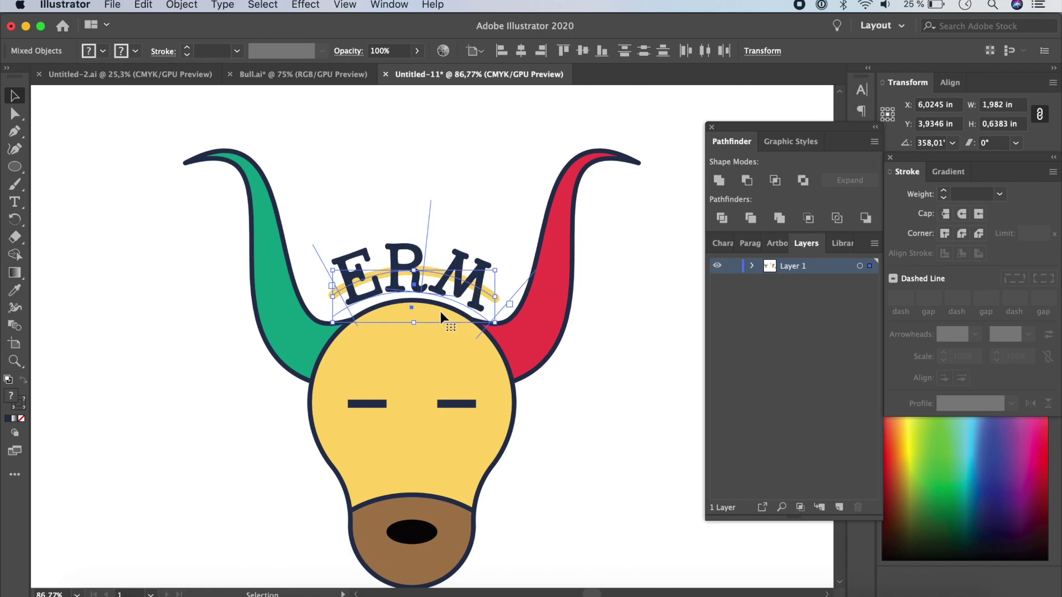
key(Right)
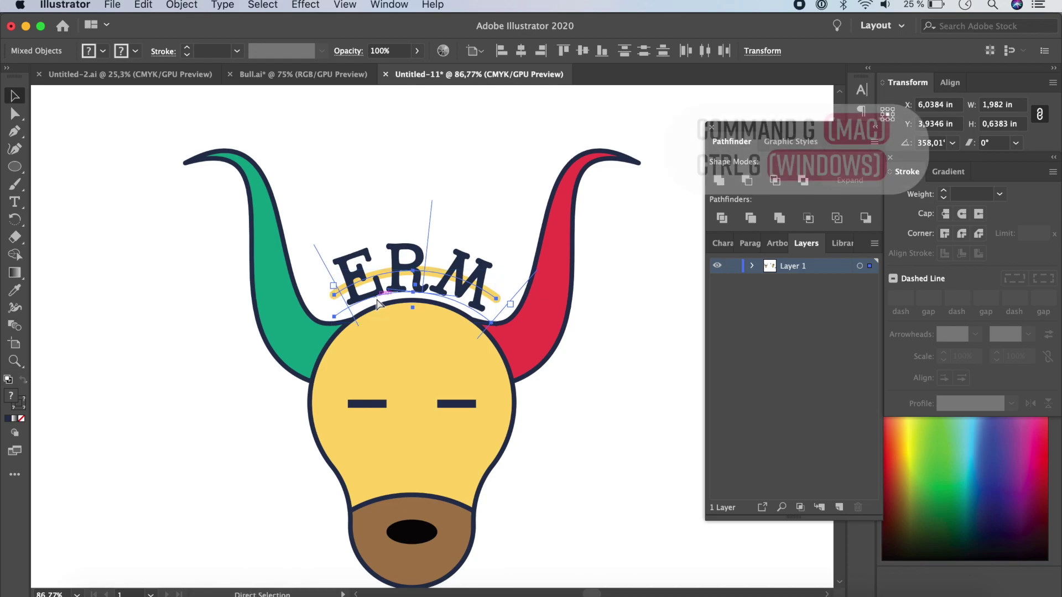
key(super+g)
click(181, 349)
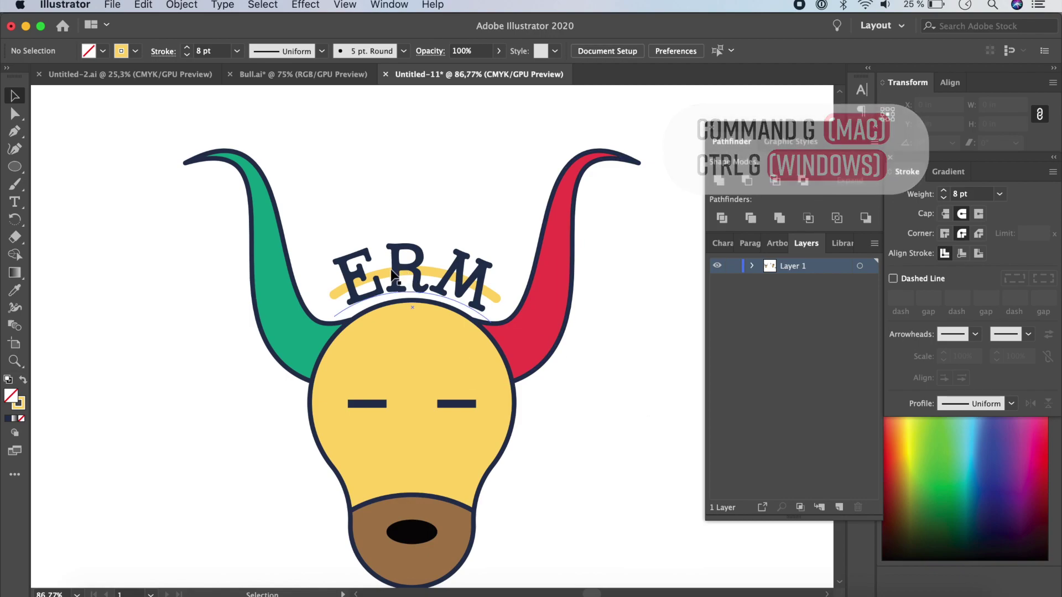
- Nudge the green horn right and the red horn left so both sit slightly closer to the head's centre
click(288, 334)
key(Right)
key(Right)
key(Right)
key(Right)
key(Right)
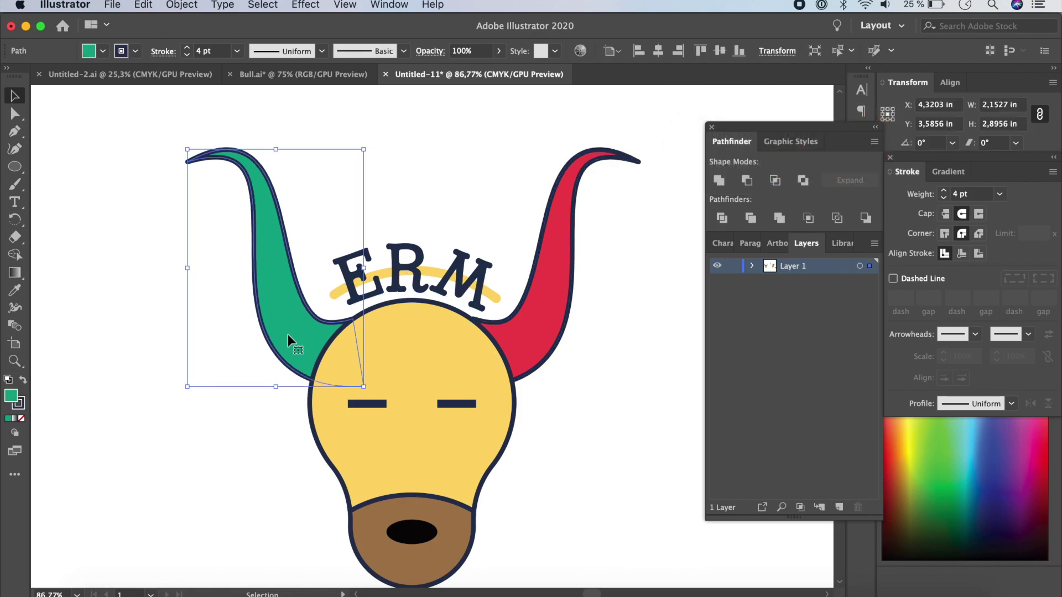
click(527, 331)
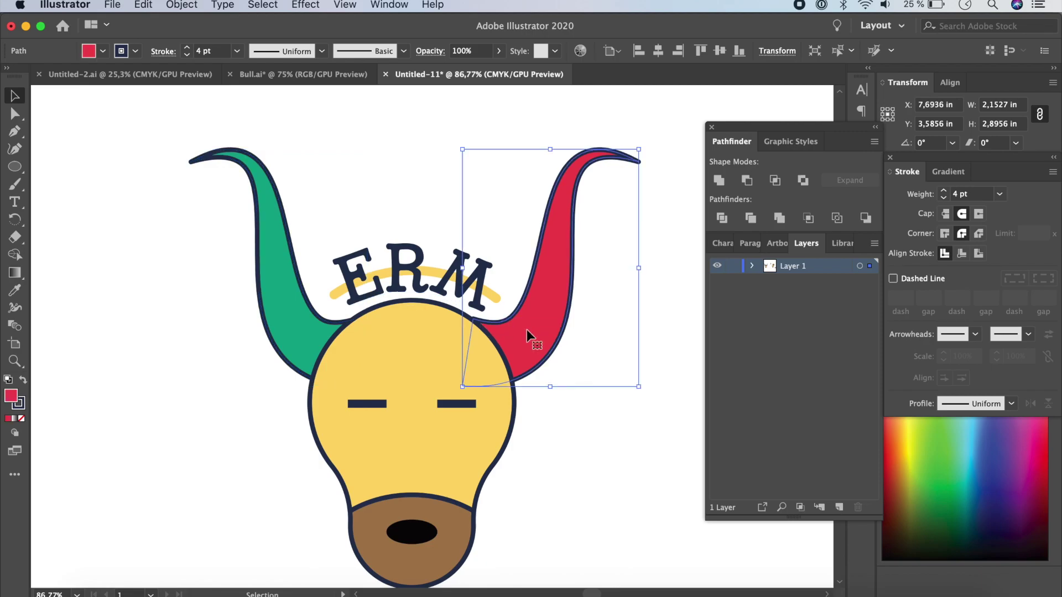
key(Left)
key(Left)
key(Left)
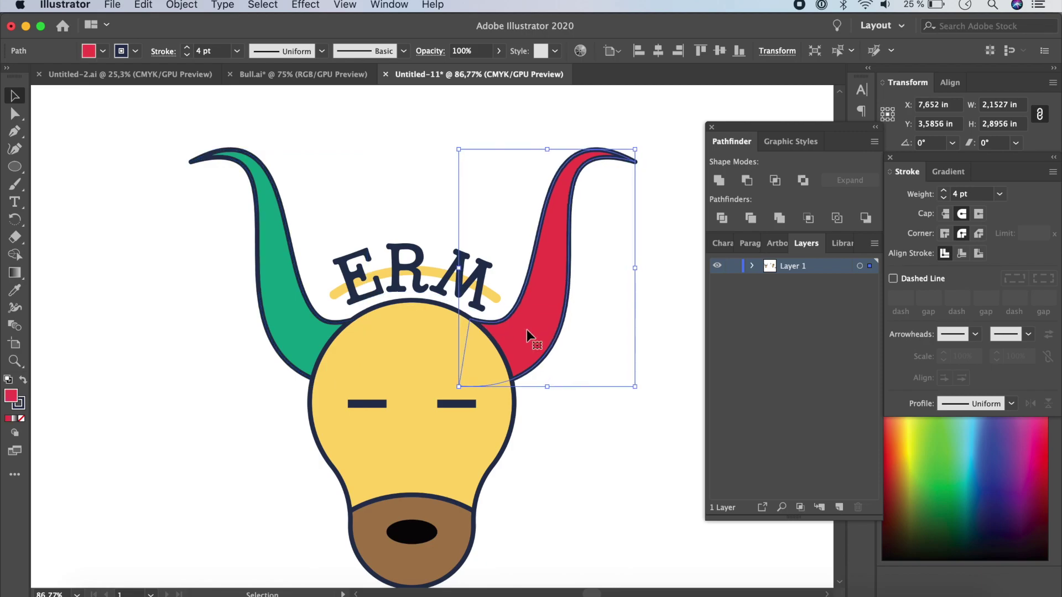
click(604, 413)
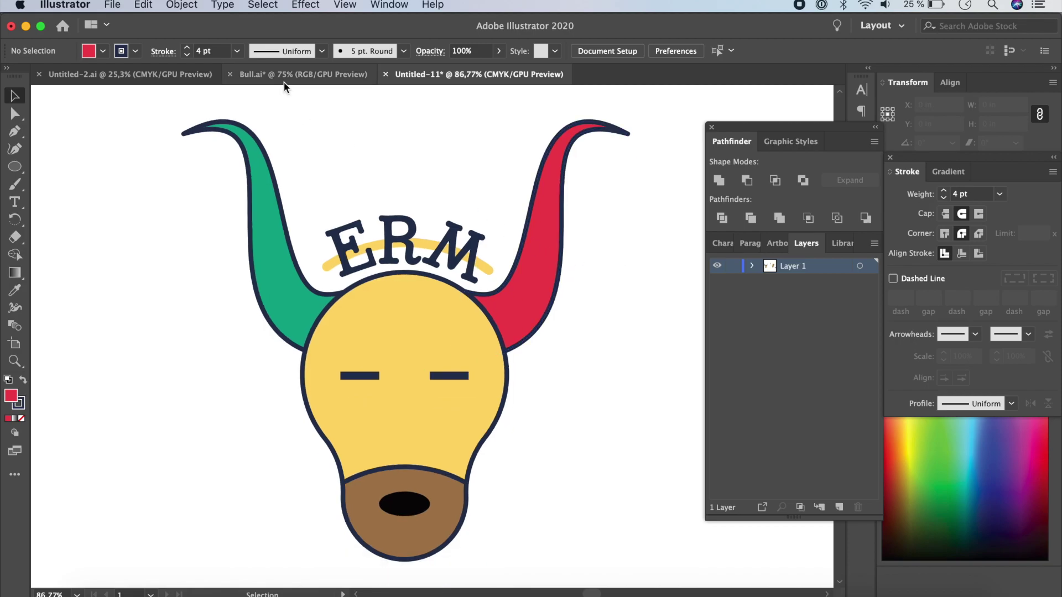
- Draw a curved navy line with no fill across the middle of the red horn with the Pen tool in Draw Inside mode
click(302, 74)
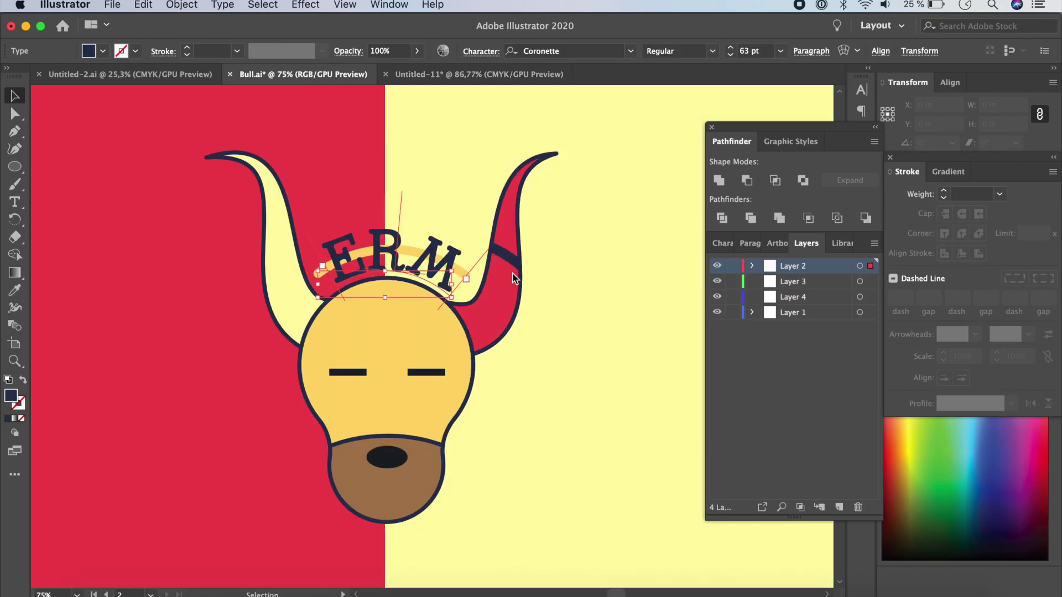
click(477, 74)
click(552, 300)
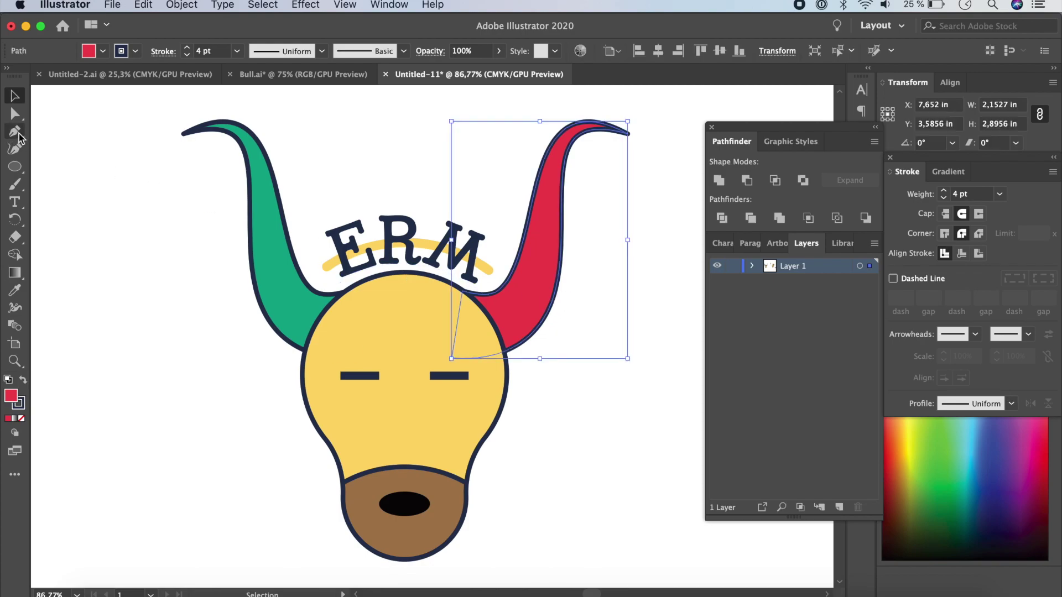
click(15, 433)
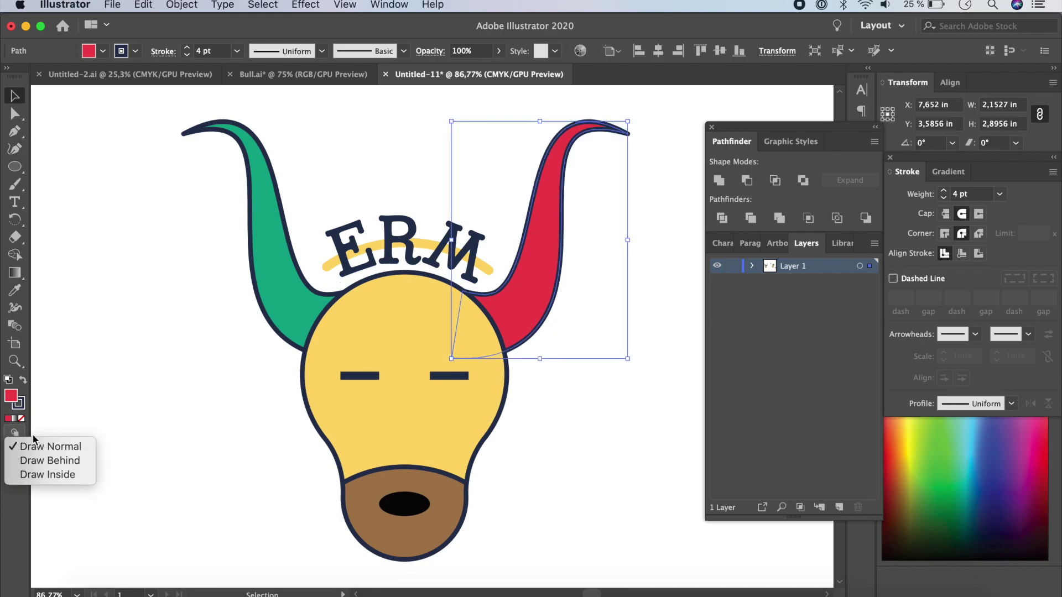
click(59, 475)
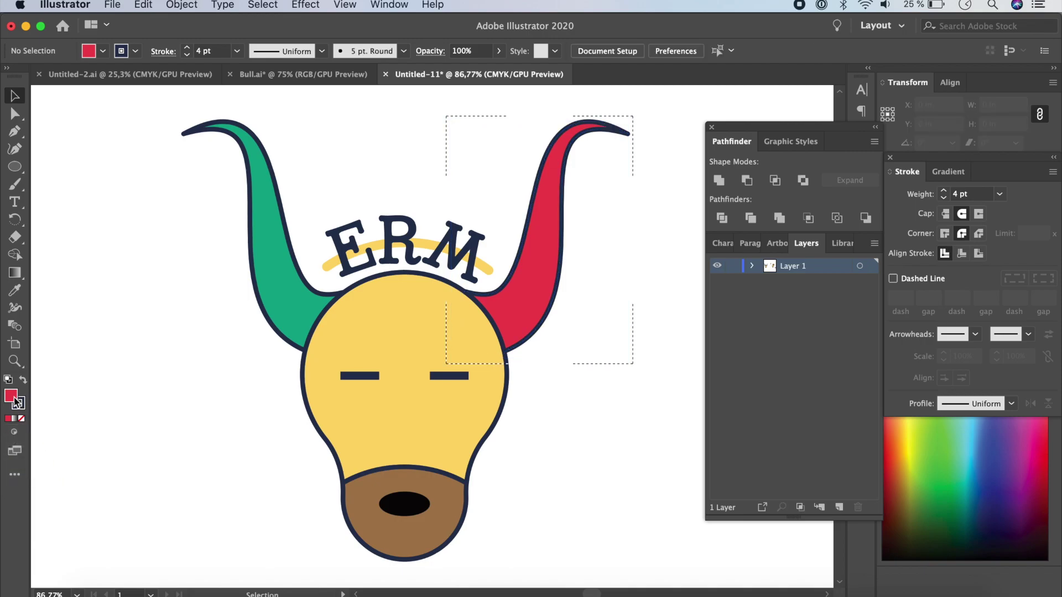
click(22, 420)
click(20, 405)
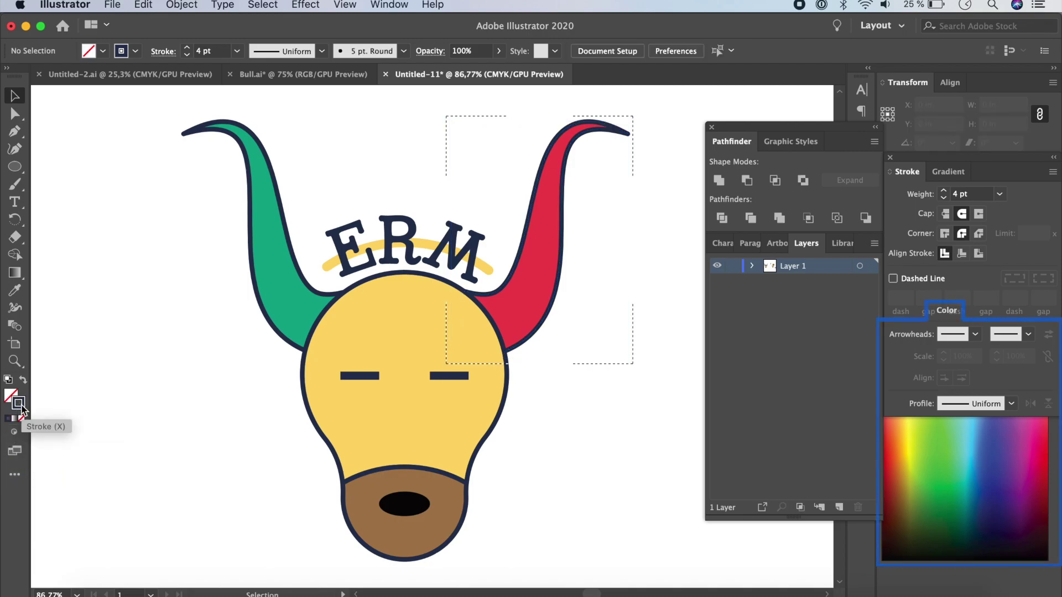
click(15, 131)
click(506, 219)
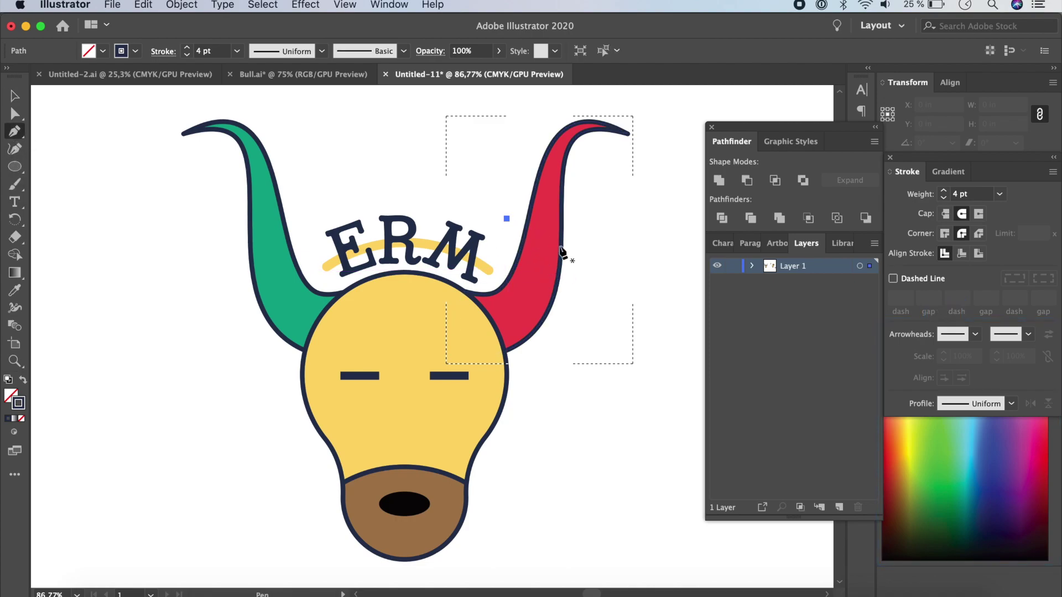
drag(595, 306, 622, 391)
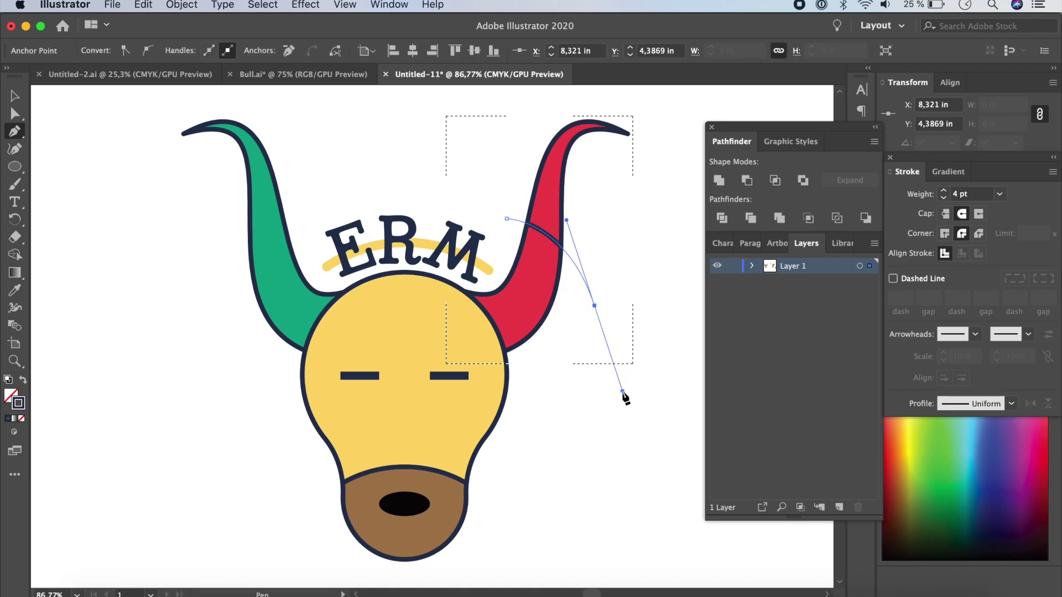
- Set the stroke weight of the curved line inside the red horn to 14 pt and return to Draw Normal mode
click(999, 194)
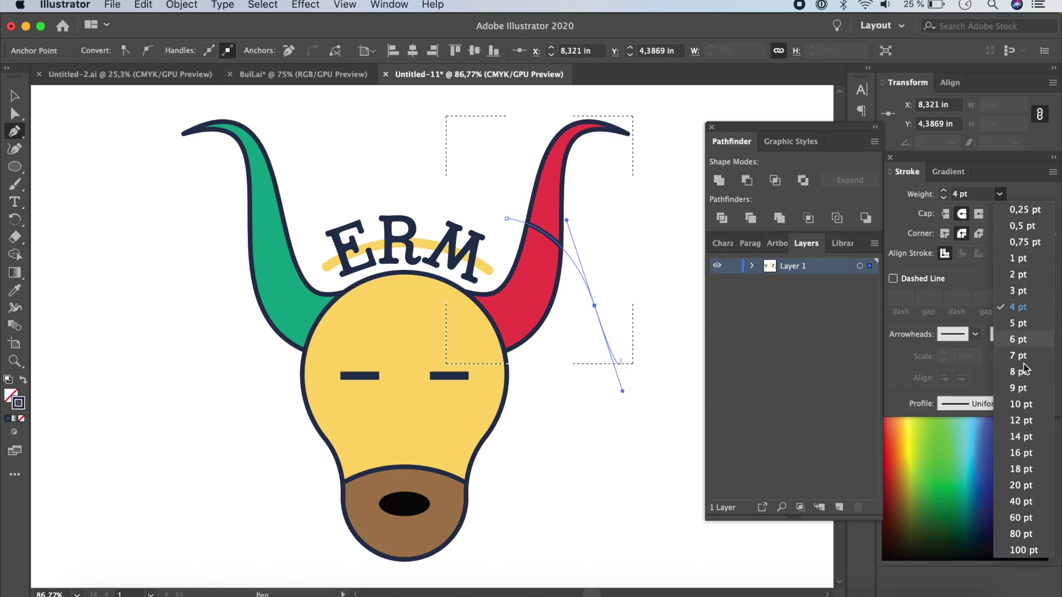
click(1027, 433)
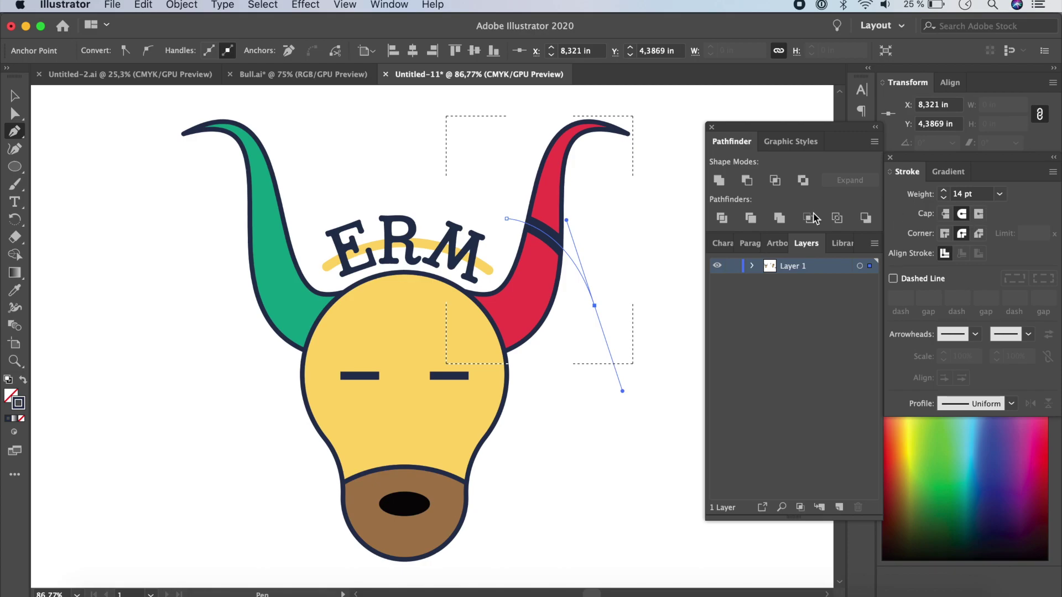
key(v)
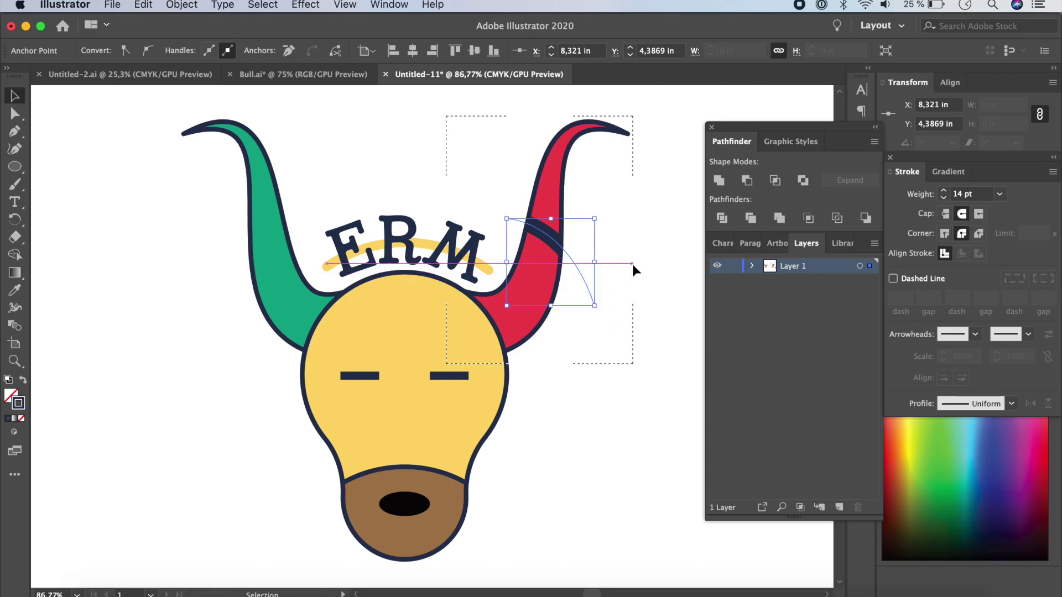
click(15, 432)
click(44, 448)
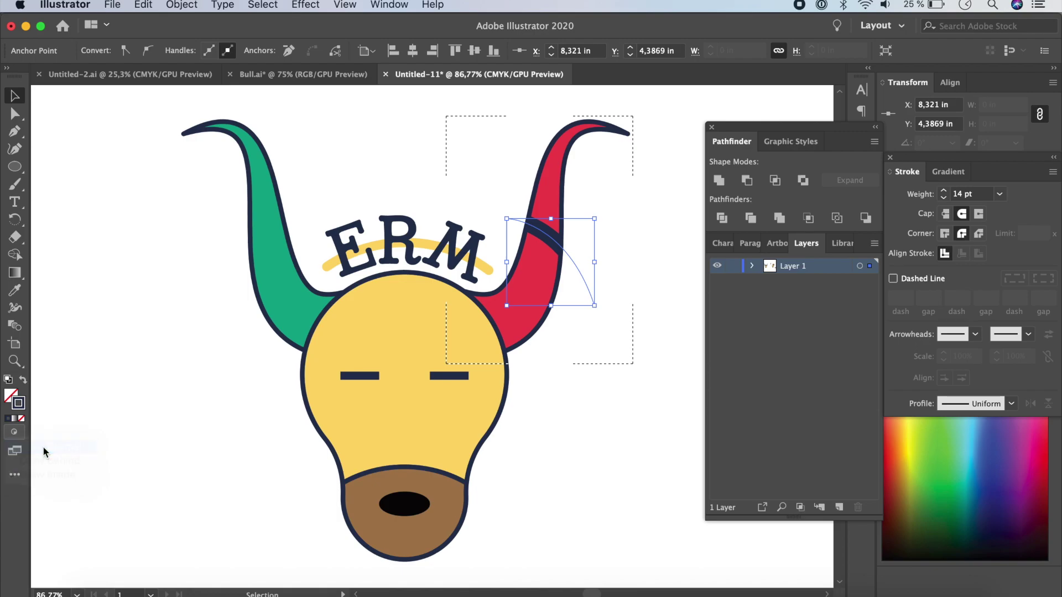
click(152, 394)
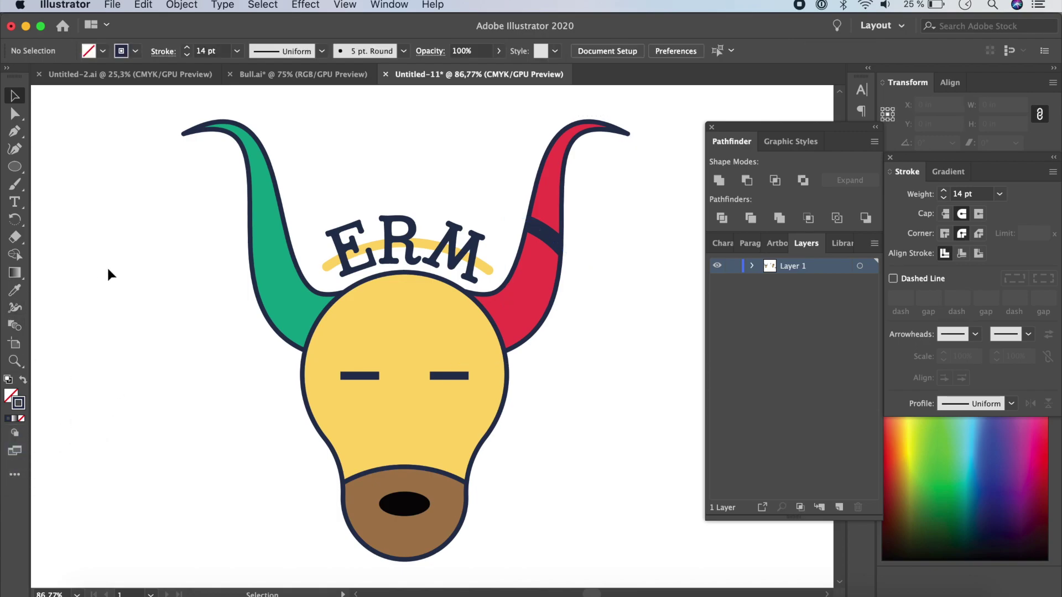
- Draw a rectangle about 4.69 in wide and 7.38 in high over the left side, ending at the bull's vertical centre line
scroll(108, 198, down, 2)
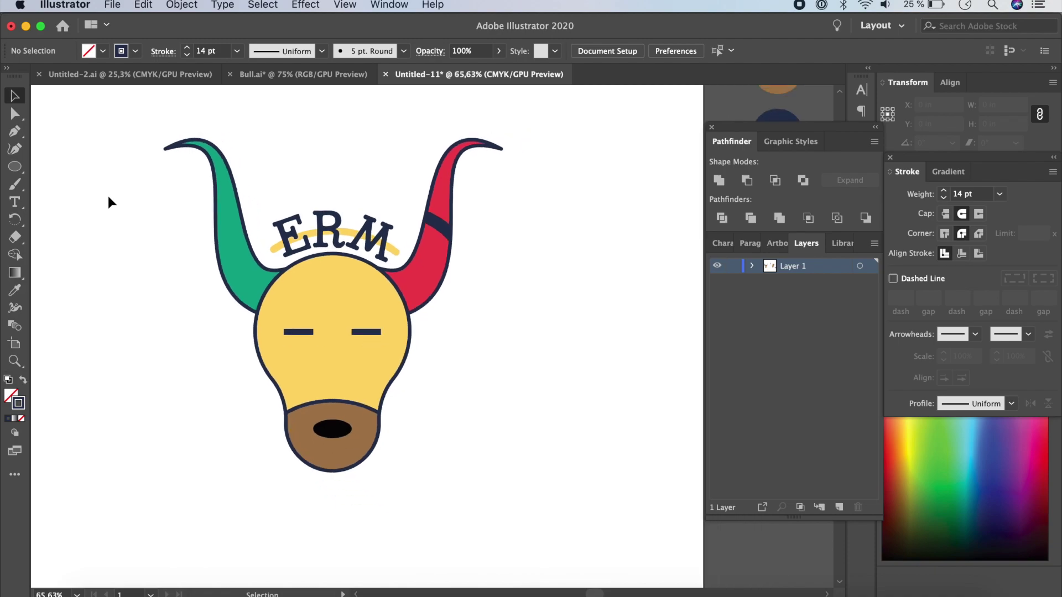
click(18, 170)
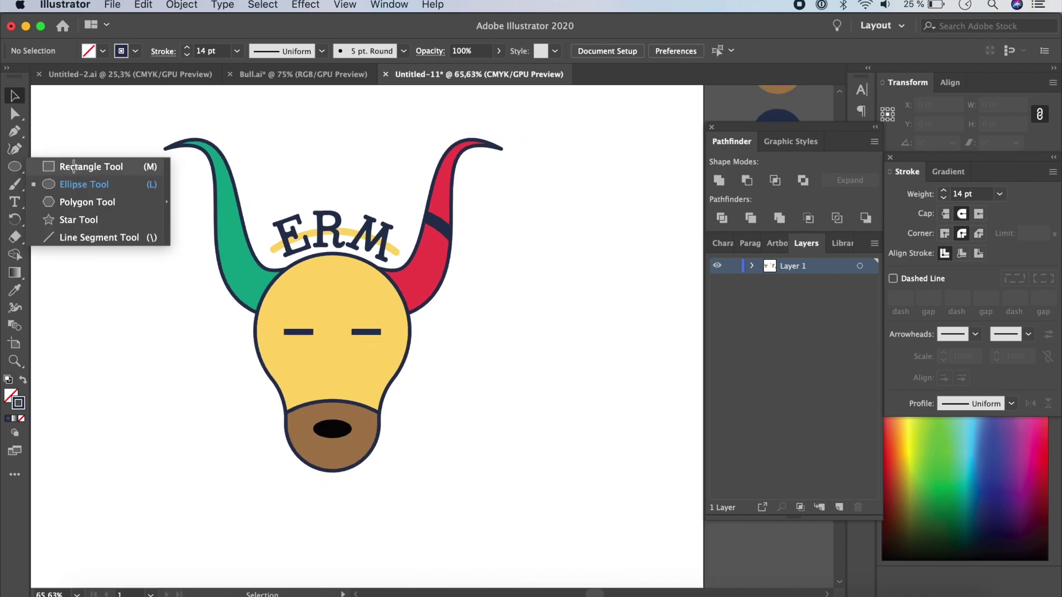
click(73, 167)
drag(42, 94, 332, 550)
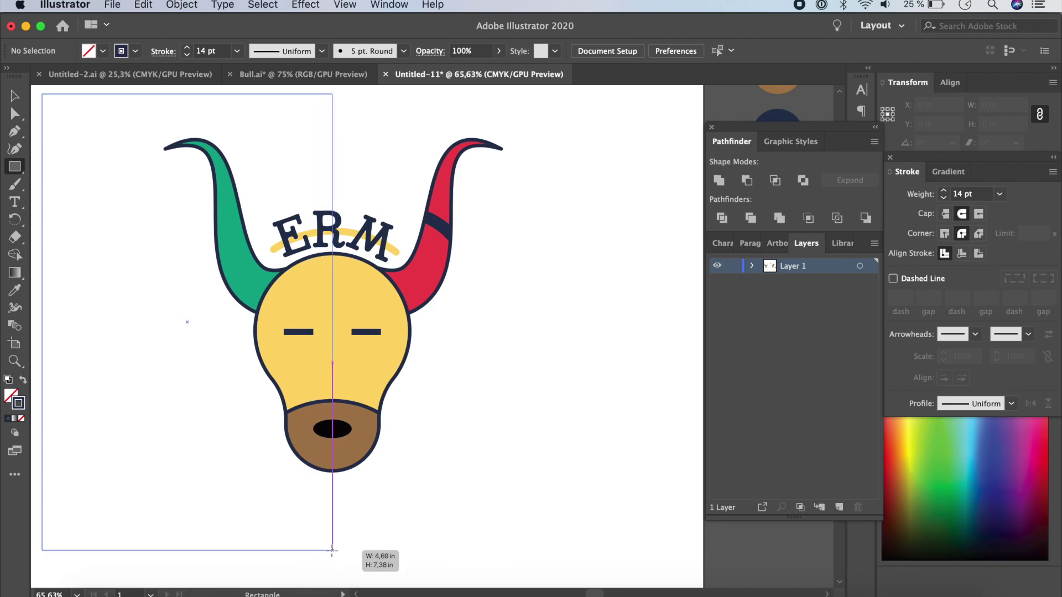
drag(332, 551, 332, 551)
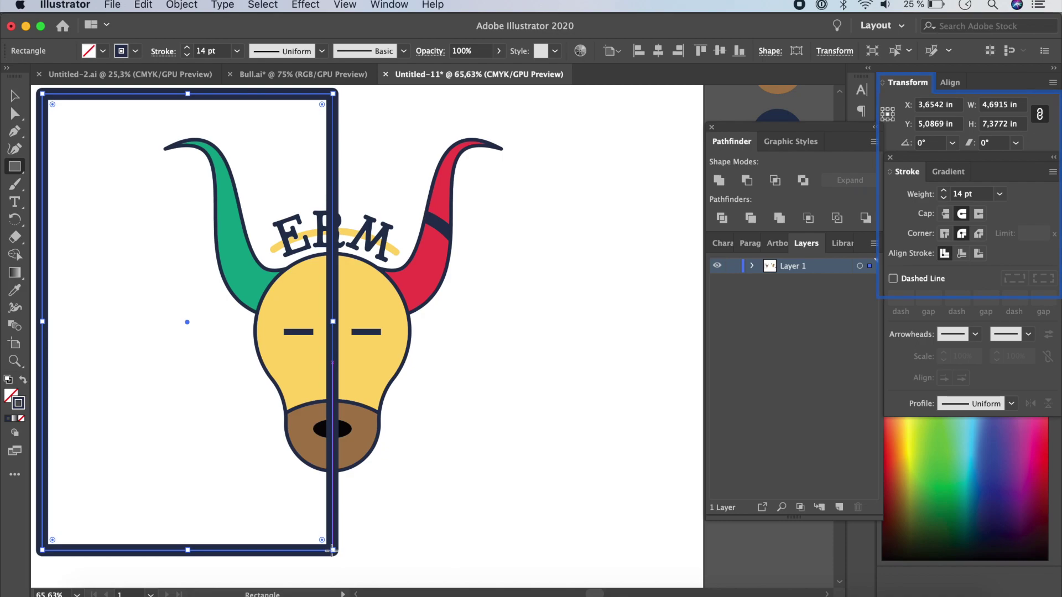
- Remove the rectangle's stroke and fill it with red EF4350 from the Tutorial colour theme
click(21, 422)
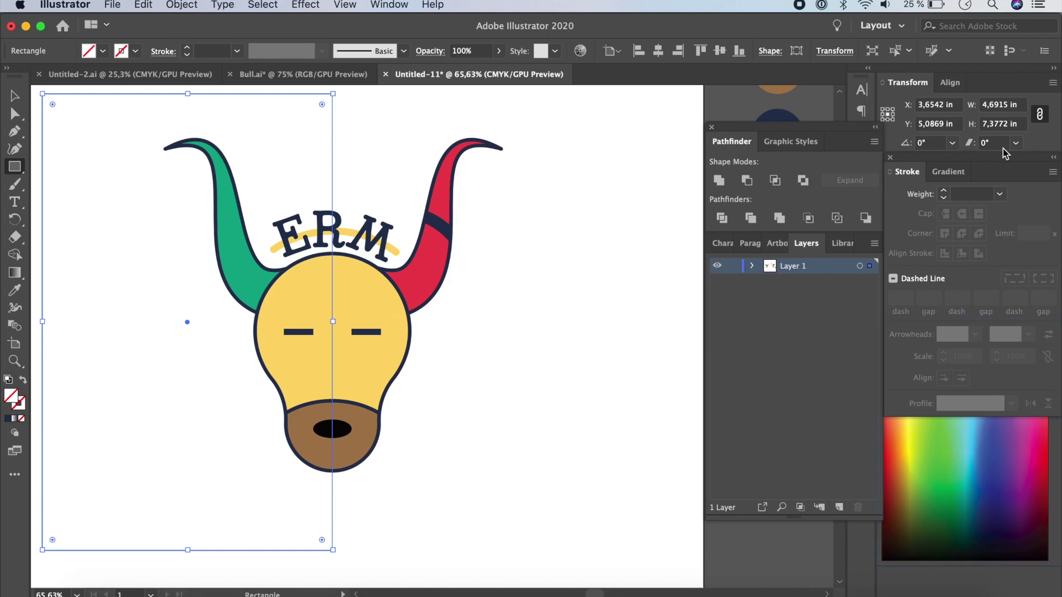
click(839, 243)
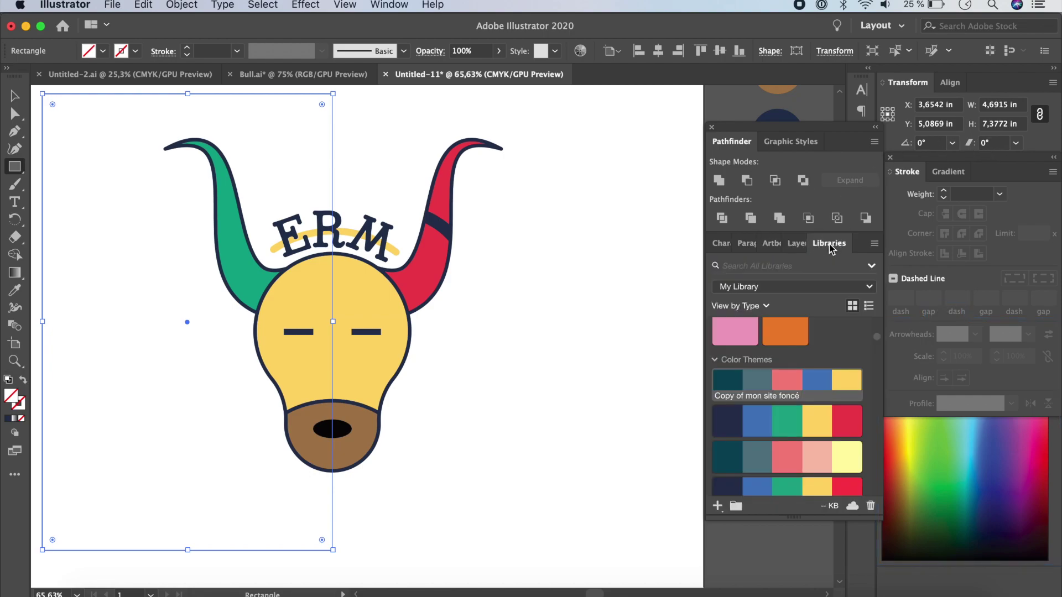
click(847, 424)
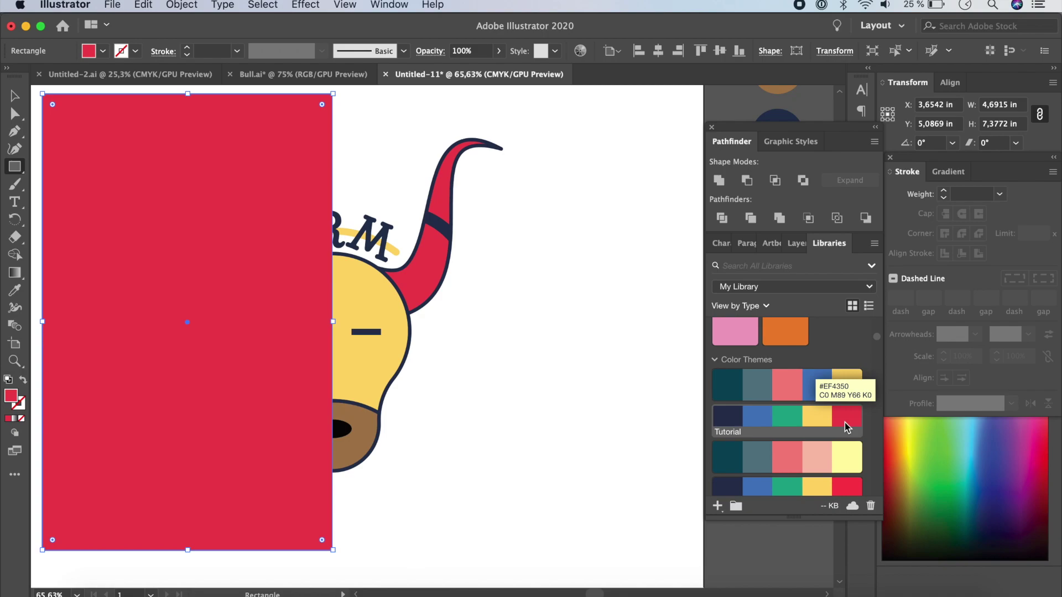
- Duplicate the red rectangle flush against its inner edge to cover the other half and fill the copy with green from the Tutorial theme
key(v)
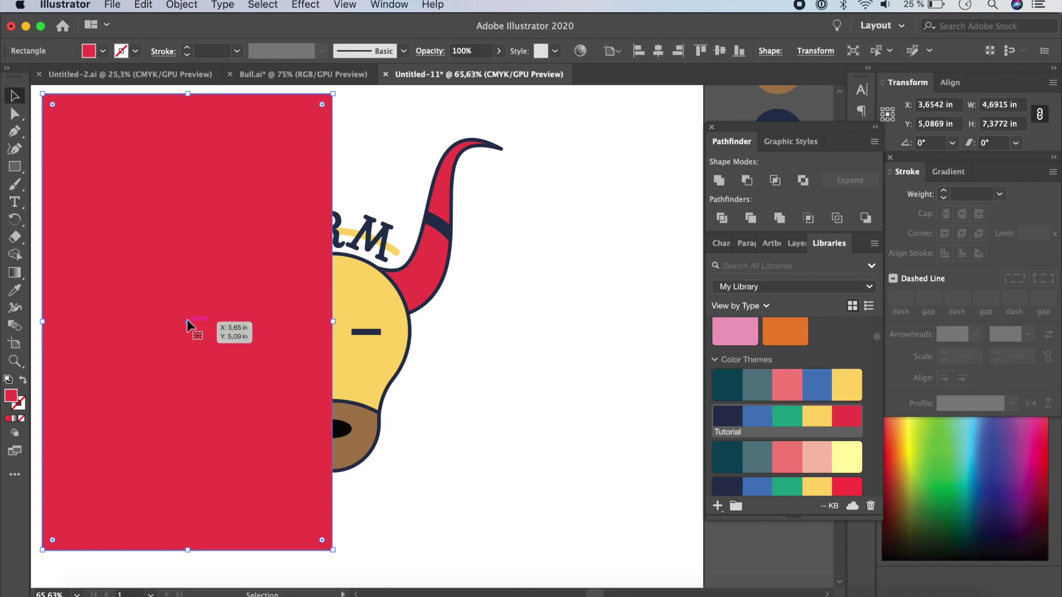
drag(187, 320, 477, 352)
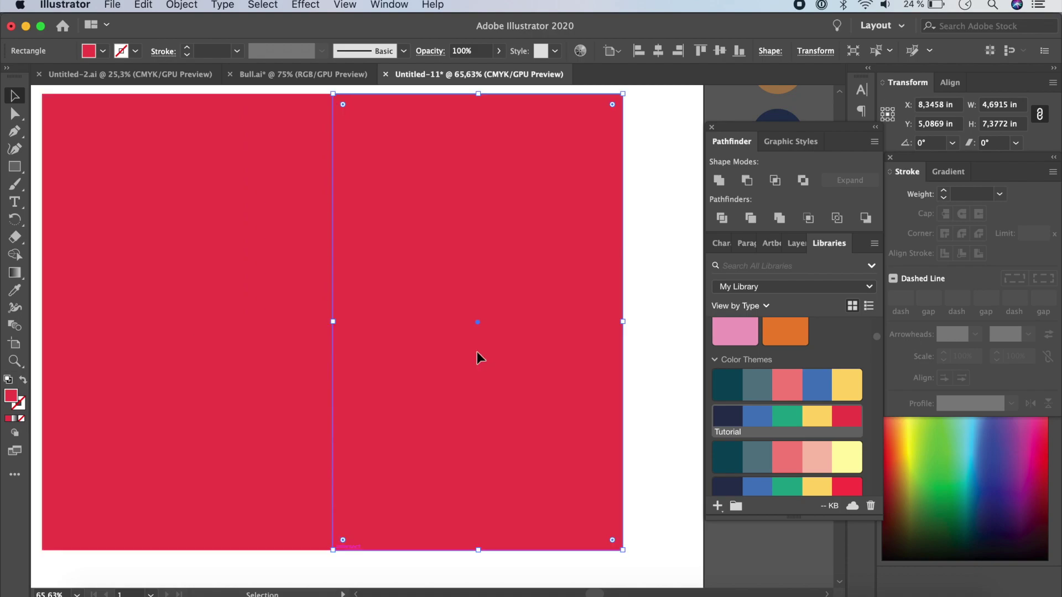
click(786, 416)
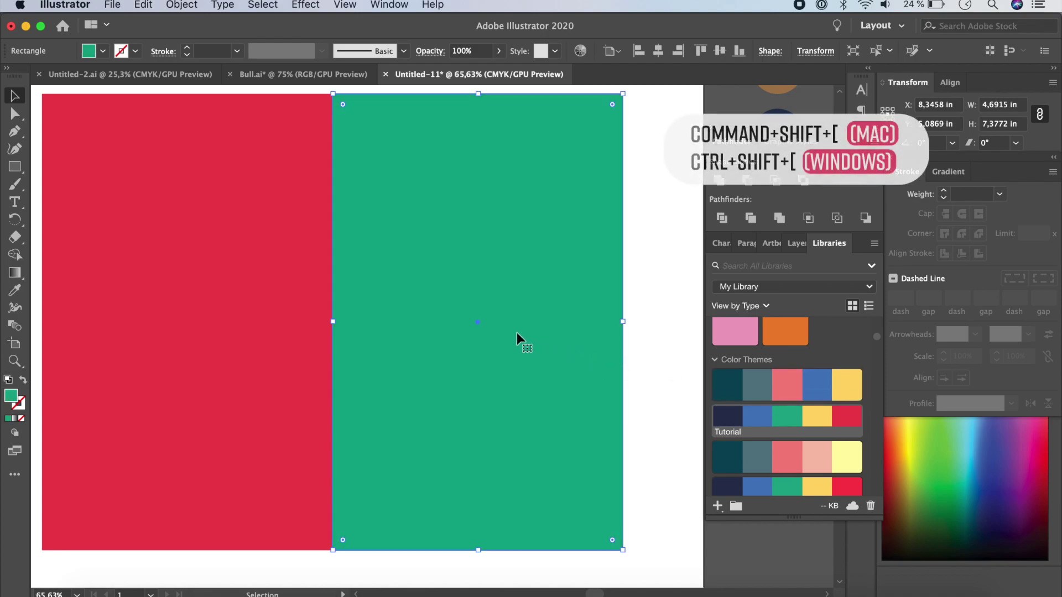
- Send both background rectangles behind the bull's head artwork
shift+click(269, 305)
key(super+shift+bracketleft)
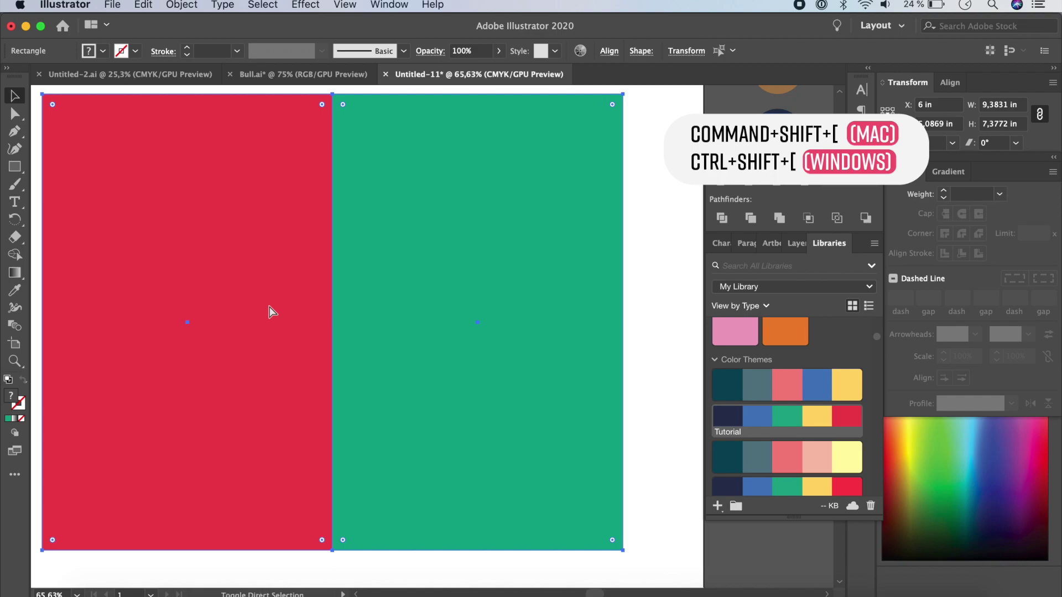
key(super+shift+bracketleft)
scroll(566, 303, left, 2)
scroll(566, 304, up, 1)
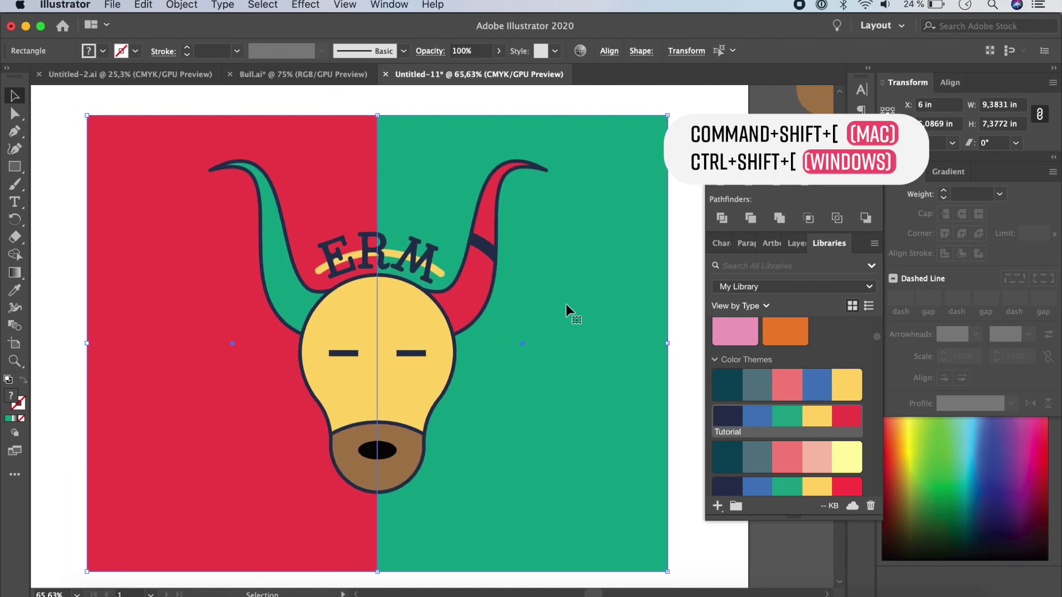
click(699, 320)
- Check the colours in Bull.ai, and in Untitled-11 fill the green horn and green rectangle with pale yellow from the "Copy of mon site foncé" theme
click(340, 75)
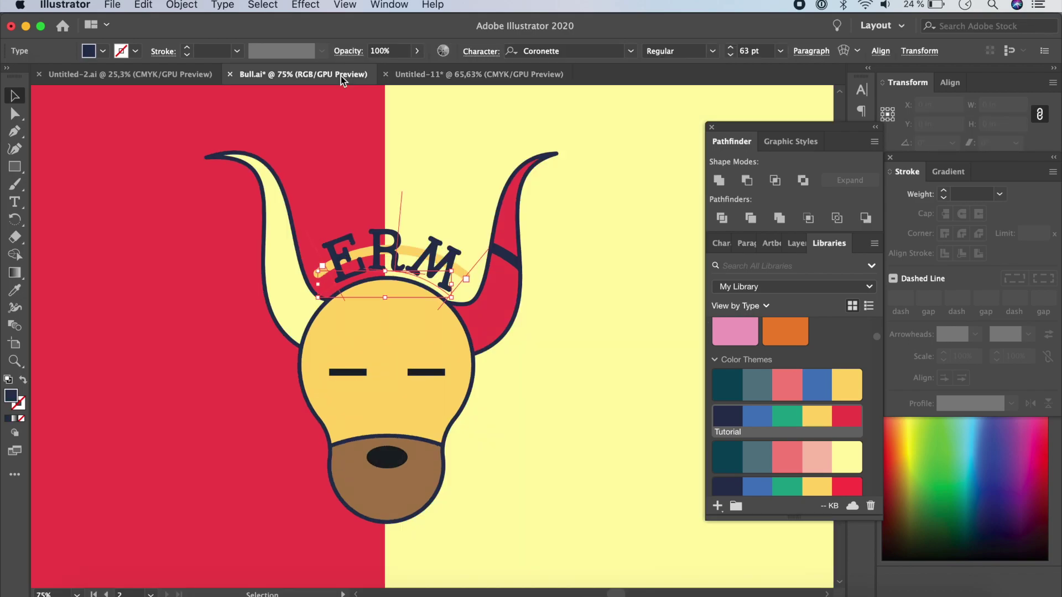
click(479, 75)
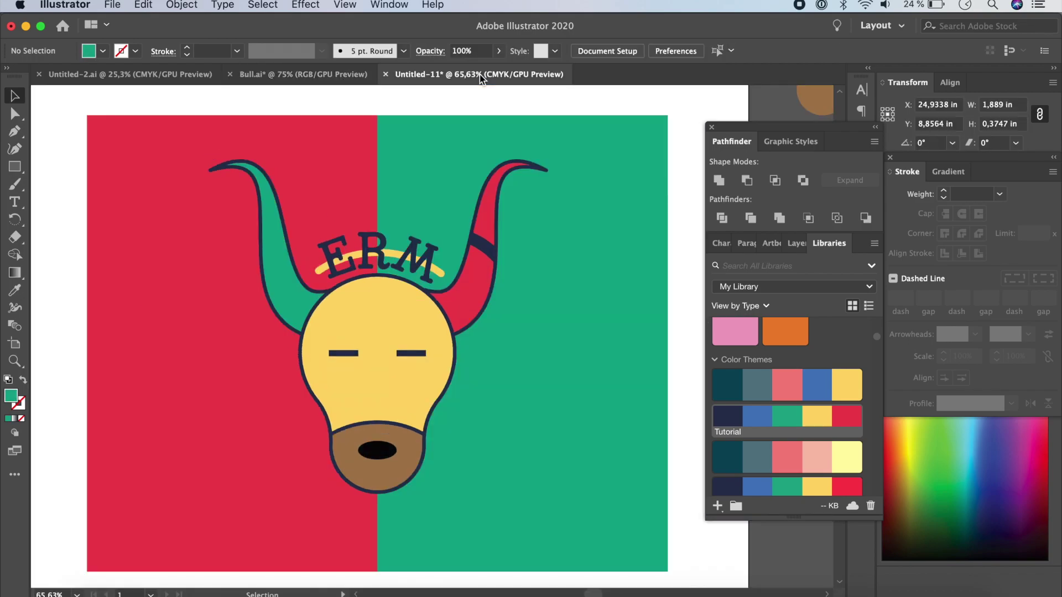
click(280, 278)
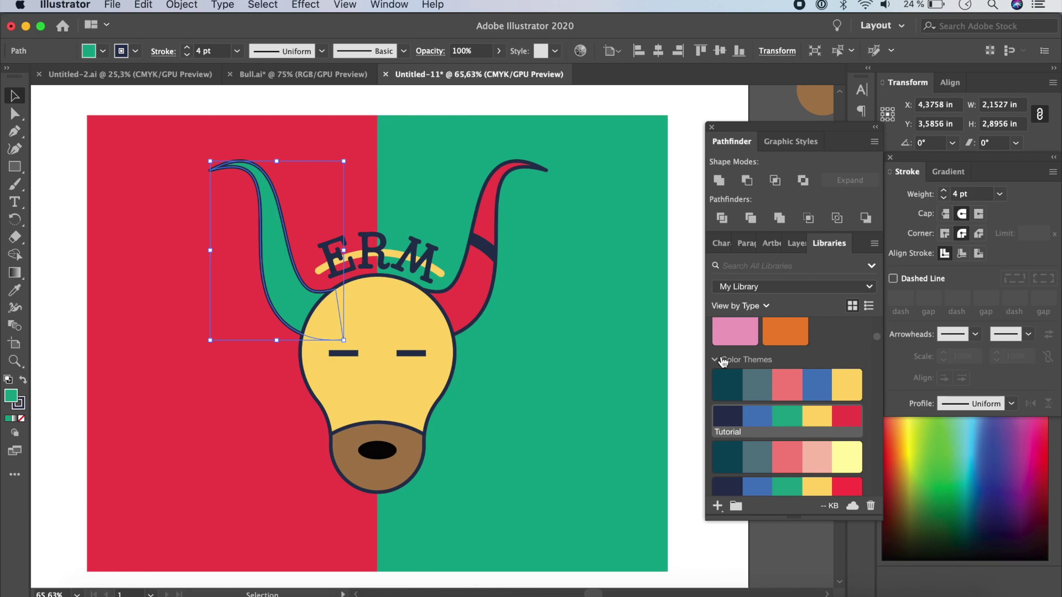
click(845, 459)
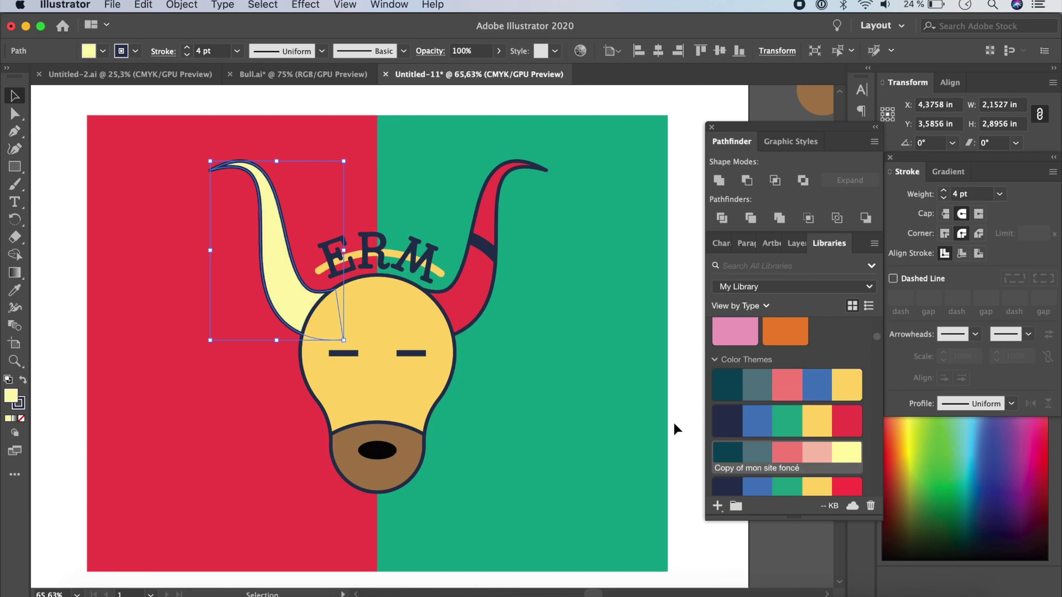
click(635, 427)
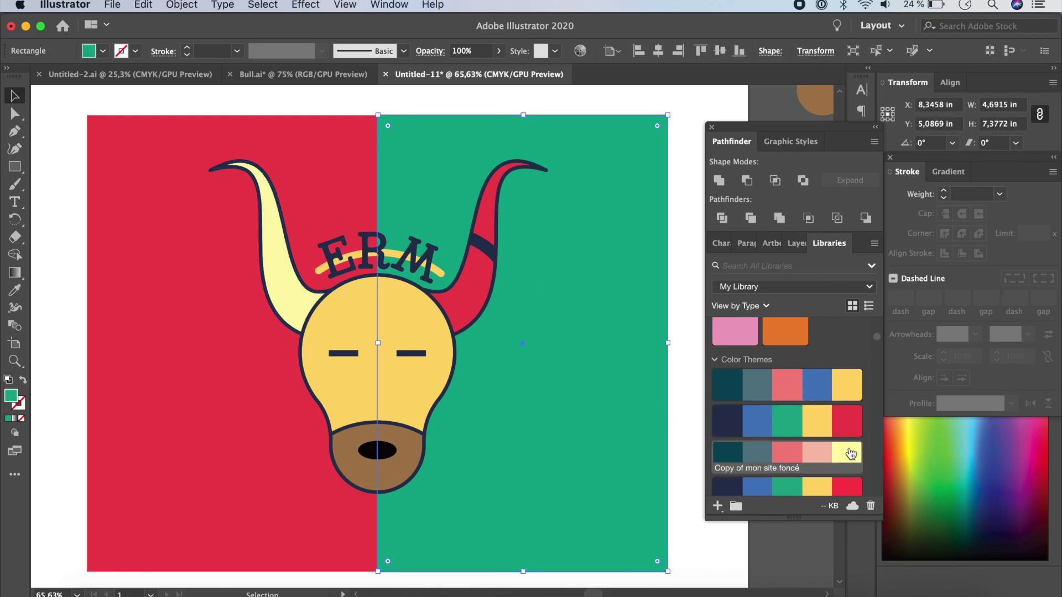
click(851, 454)
click(685, 434)
- Extend the outer sides of the red and pale yellow background rectangles to the artboard's side edges
scroll(642, 426, down, 3)
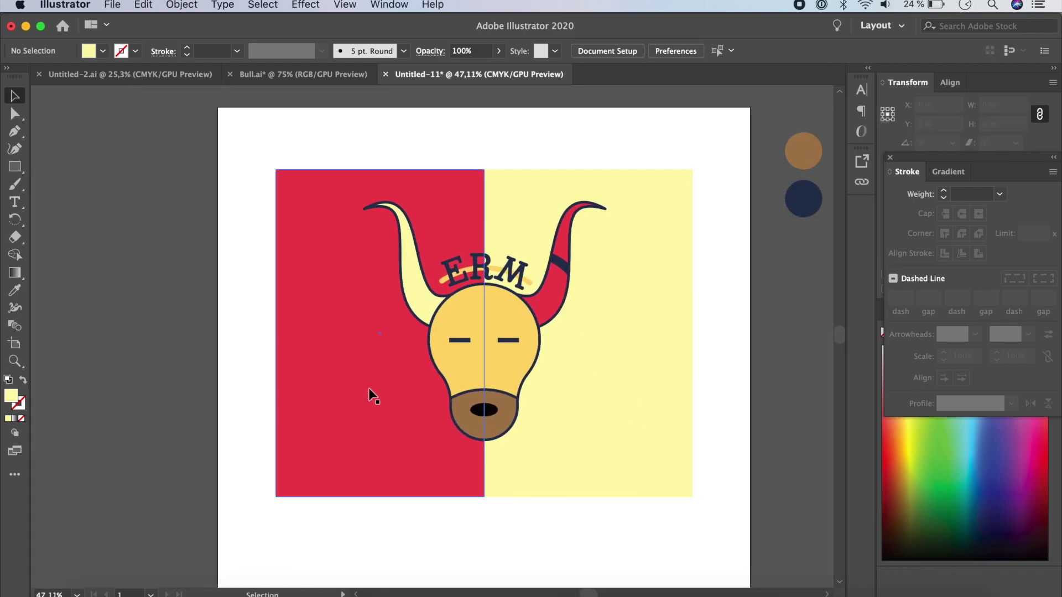
click(368, 386)
drag(276, 329, 218, 329)
click(679, 340)
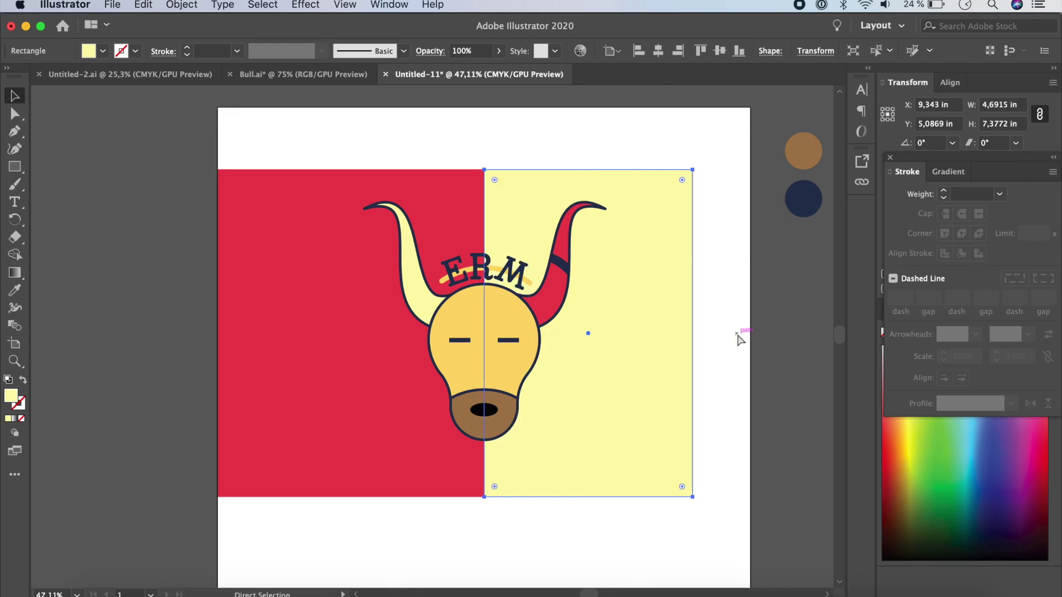
drag(693, 333, 750, 333)
scroll(638, 357, up, 4)
scroll(688, 381, down, 2)
- Deselect the artwork and switch to the Gradient tool
key(shift+super+a)
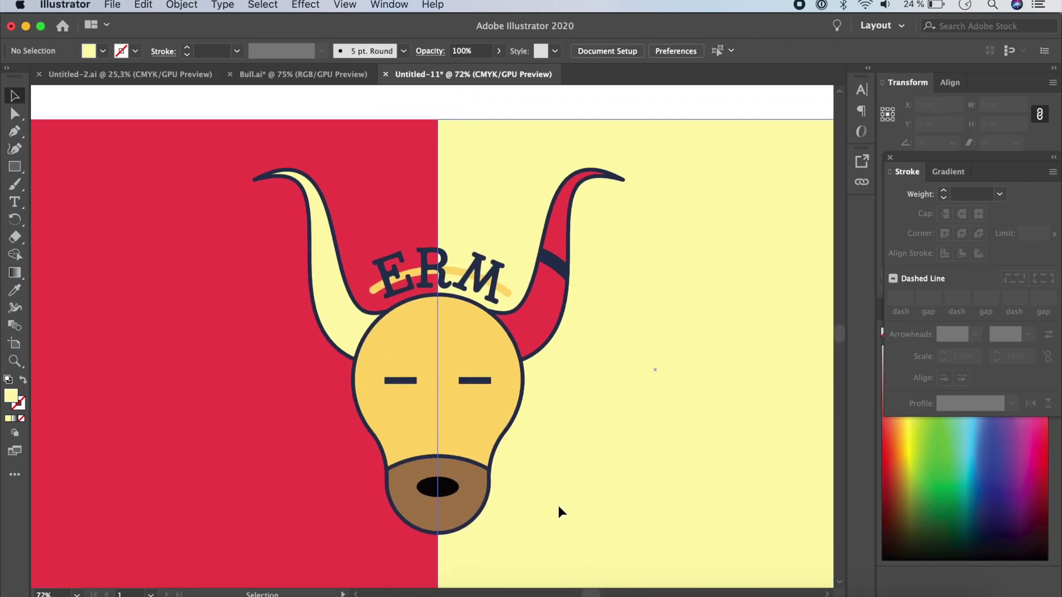
scroll(559, 506, up, 1)
key(g)
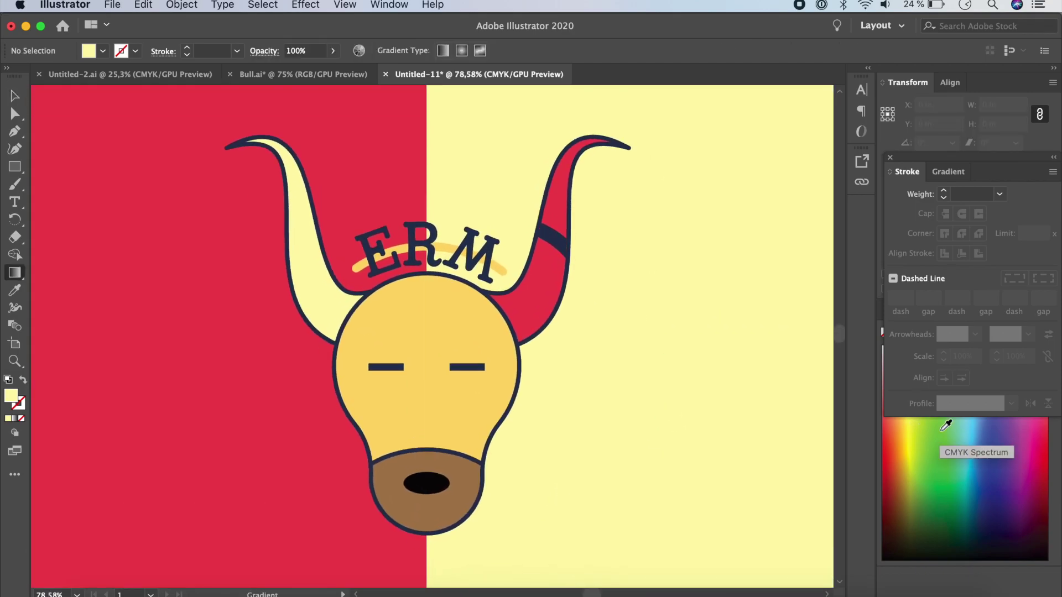